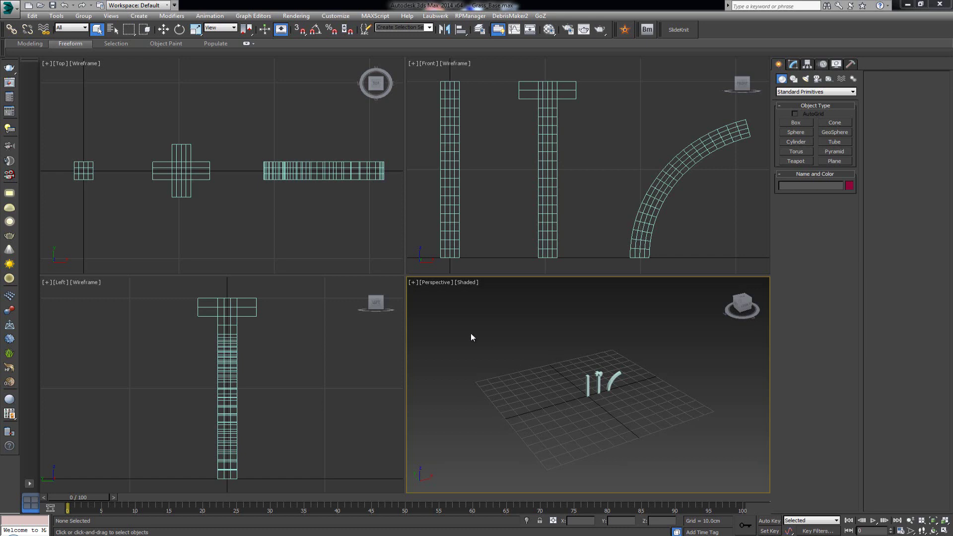
Step: Maximize the perspective view and show the Itoo Software geometry object types
key("alt+w")
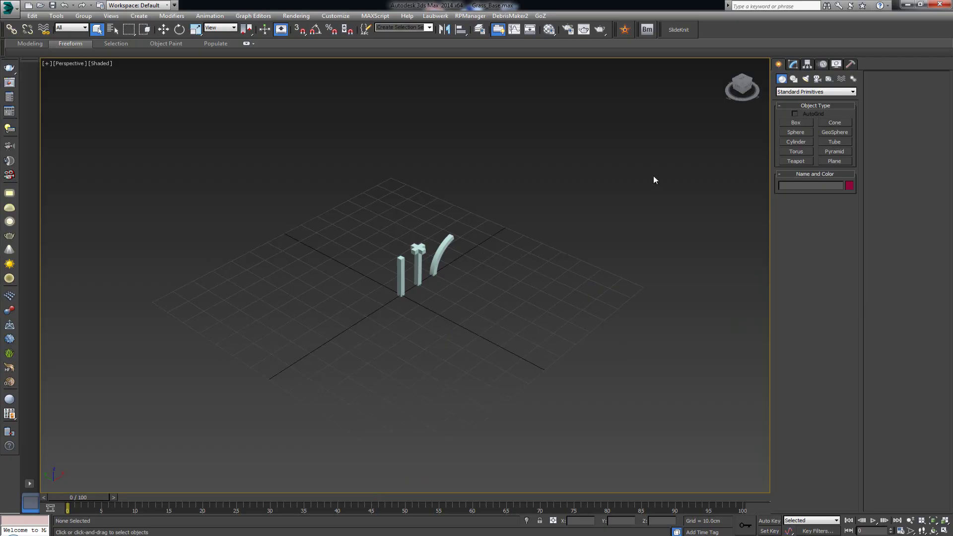
left_click(821, 94)
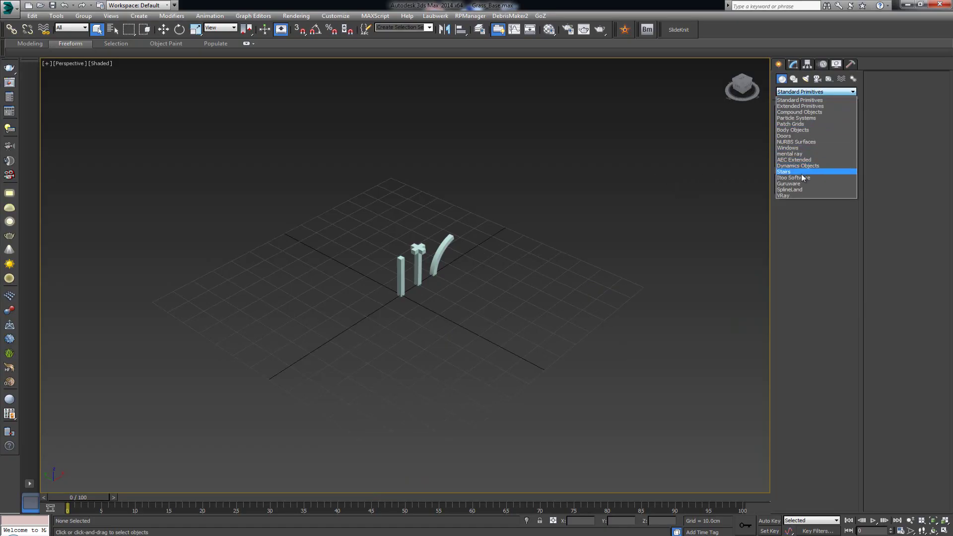
left_click(803, 179)
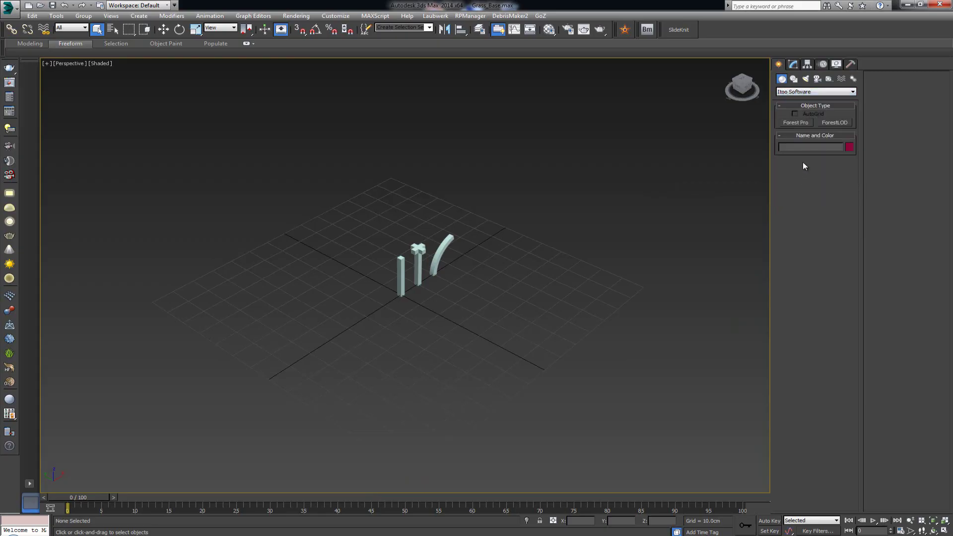
Step: Examine the straight, cross-topped and curved grass base objects up close from several angles
middle_click_drag(376, 206, 388, 256)
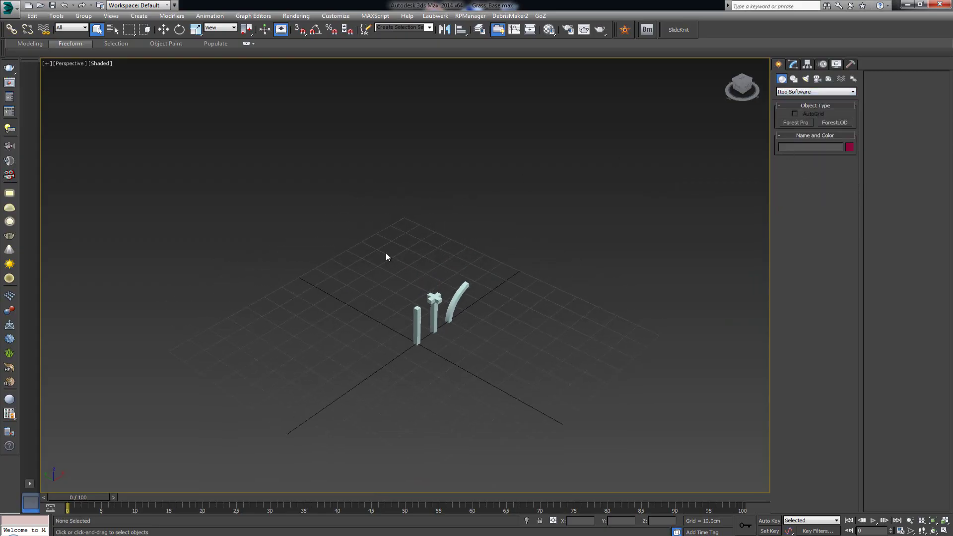
middle_click_drag(417, 277, 422, 219, "alt")
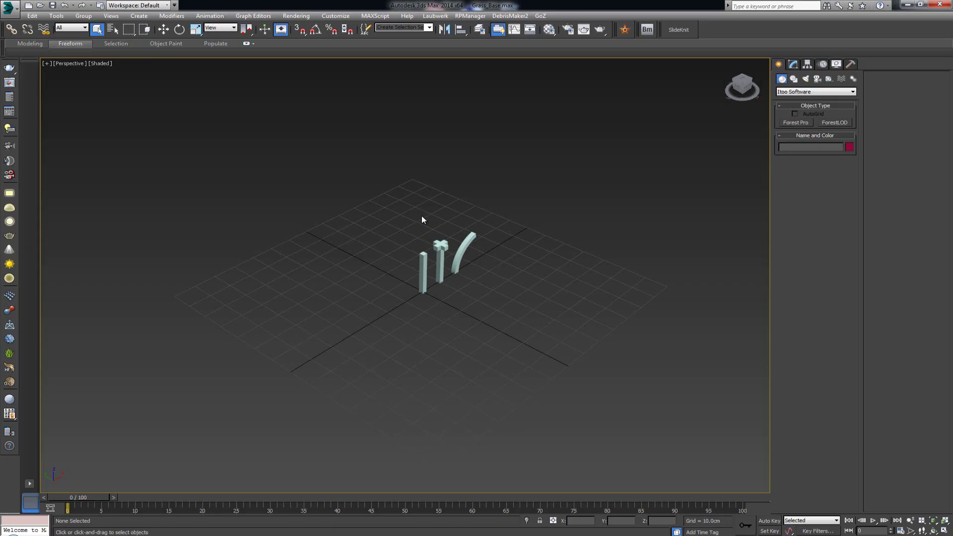
middle_click_drag(421, 227, 388, 234, "alt")
left_click_drag(387, 234, 570, 347)
key("z")
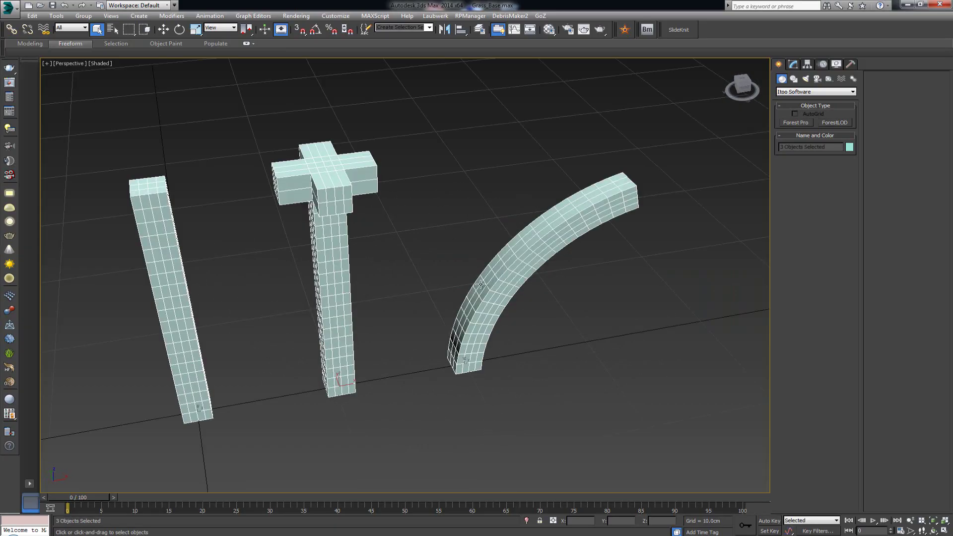
left_click(435, 281)
middle_click_drag(407, 292, 270, 251, "alt")
left_click(190, 234)
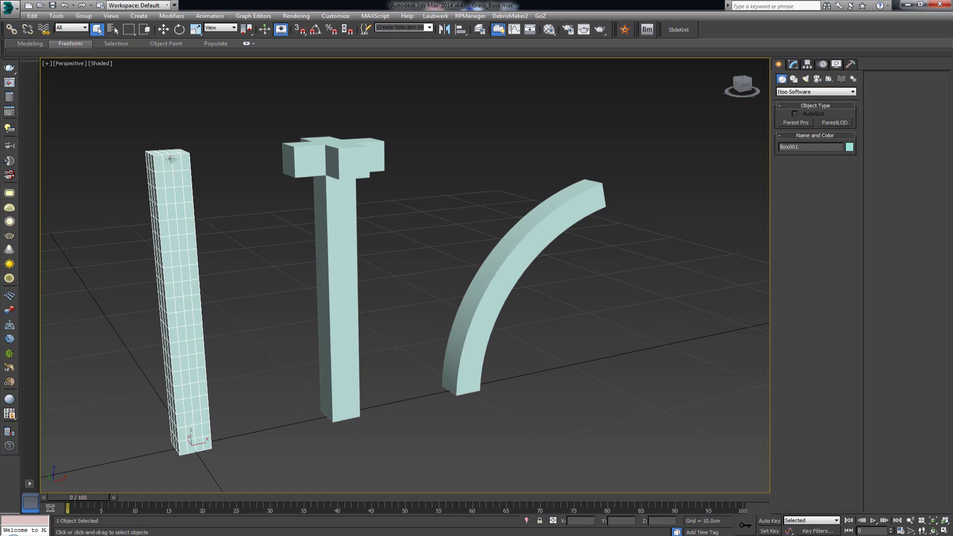
middle_click_drag(192, 186, 192, 212, "alt")
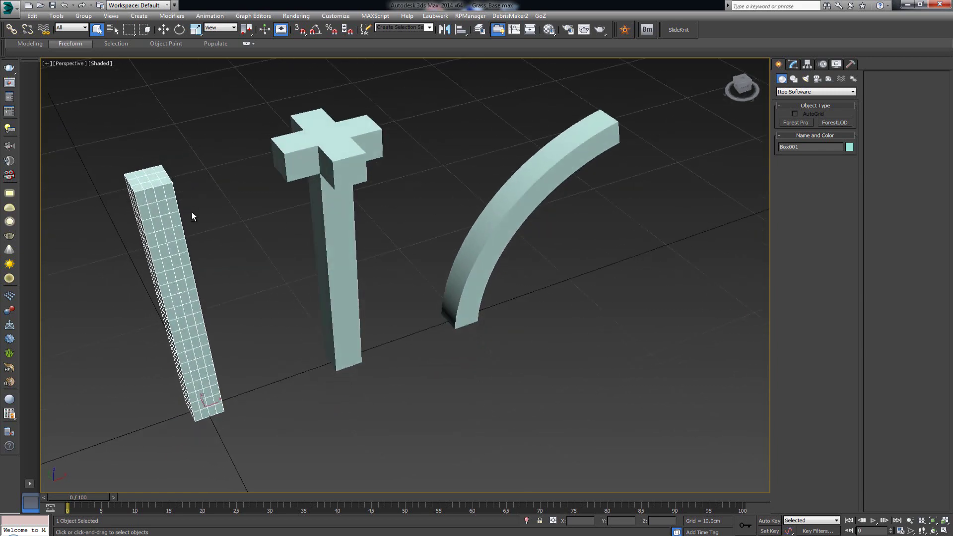
left_click(328, 174)
middle_click_drag(329, 175, 319, 257, "alt")
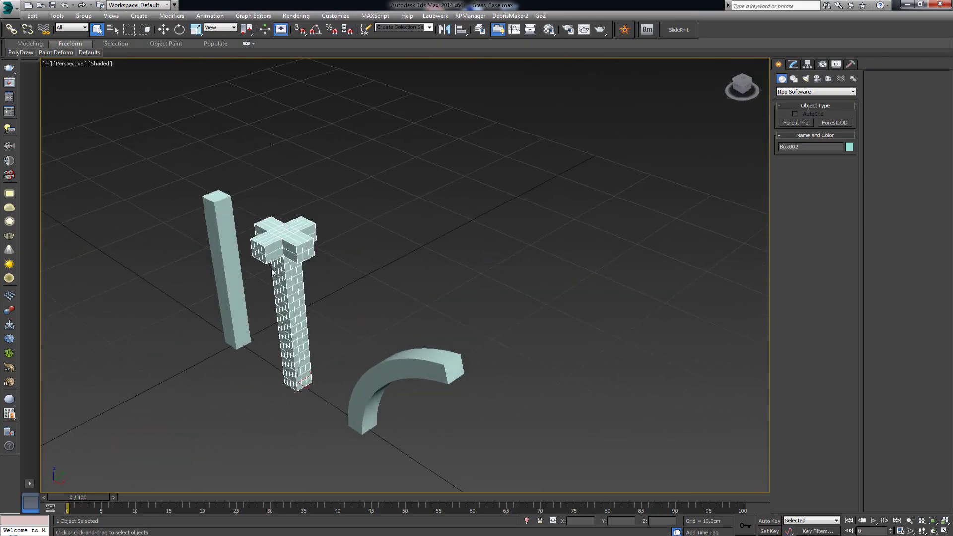
left_click(381, 374)
middle_click_drag(381, 373, 433, 255, "alt")
left_click(470, 293)
scroll(422, 259, "up", 3)
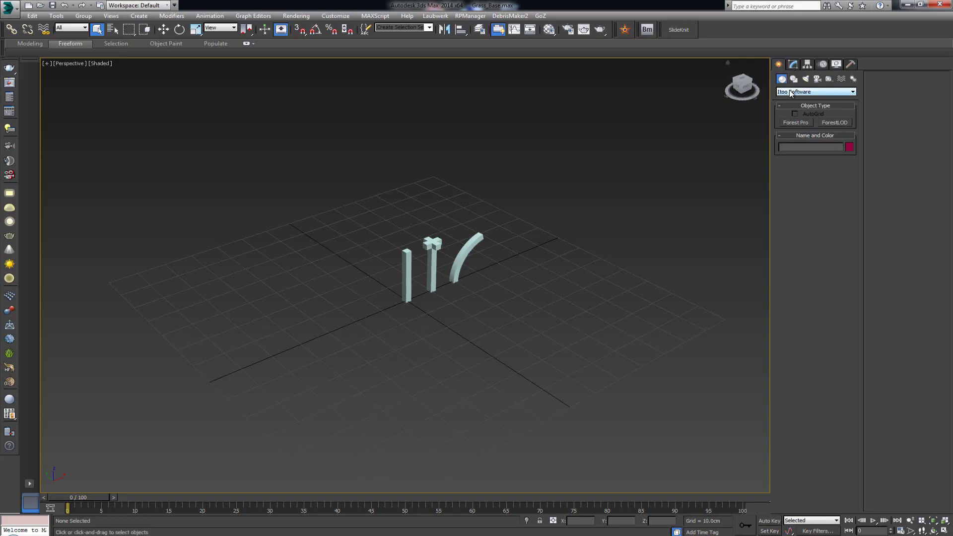
Step: Draw a large ground plane on the grid extending well beyond the three grass base objects
right_click(458, 193, "ctrl")
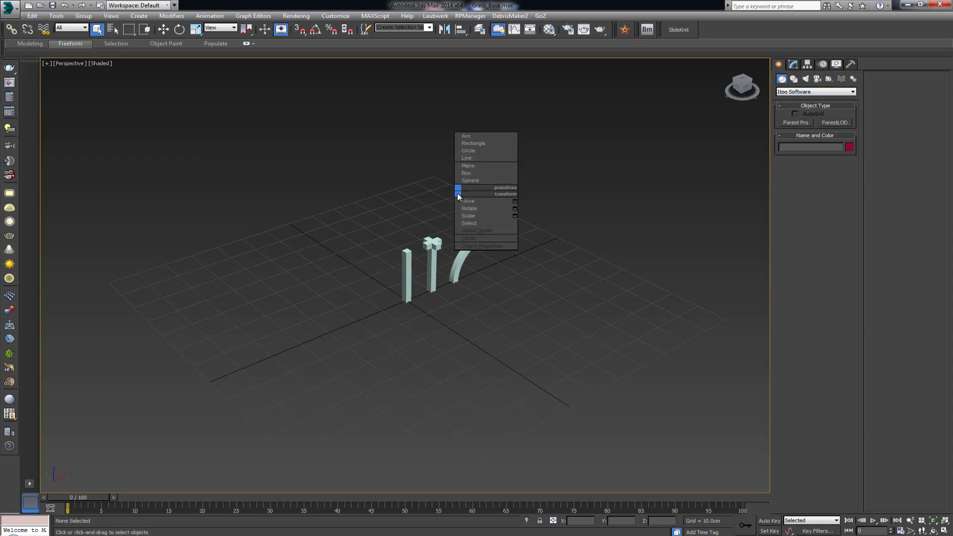
left_click(478, 165)
middle_click_drag(479, 164, 471, 177, "alt")
scroll(471, 177, "down", 8)
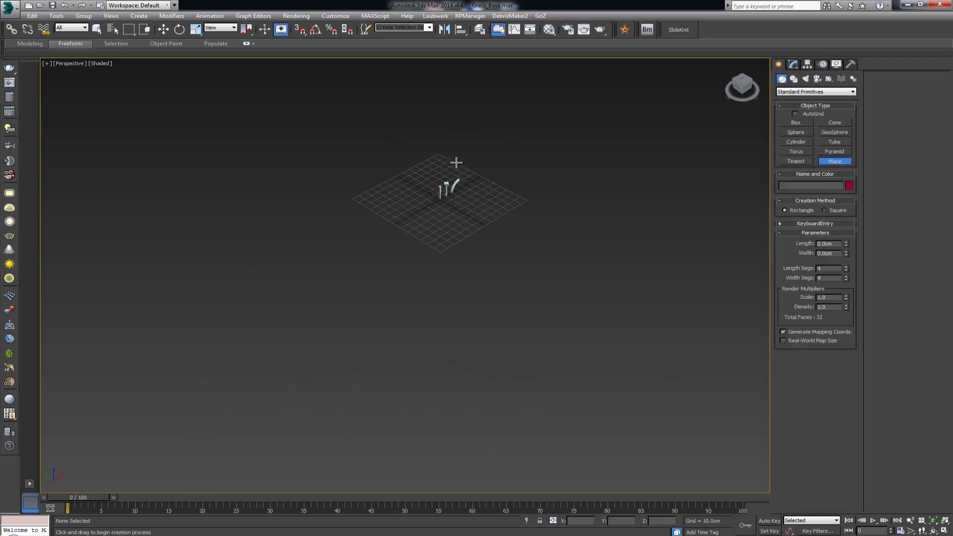
mouse_move(452, 107)
left_mouse_down()
mouse_move(470, 213)
mouse_move(417, 405)
mouse_move(431, 433)
left_mouse_up()
right_click(501, 261)
middle_click_drag(422, 183, 442, 174, "alt")
scroll(442, 174, "up", 4)
key("z")
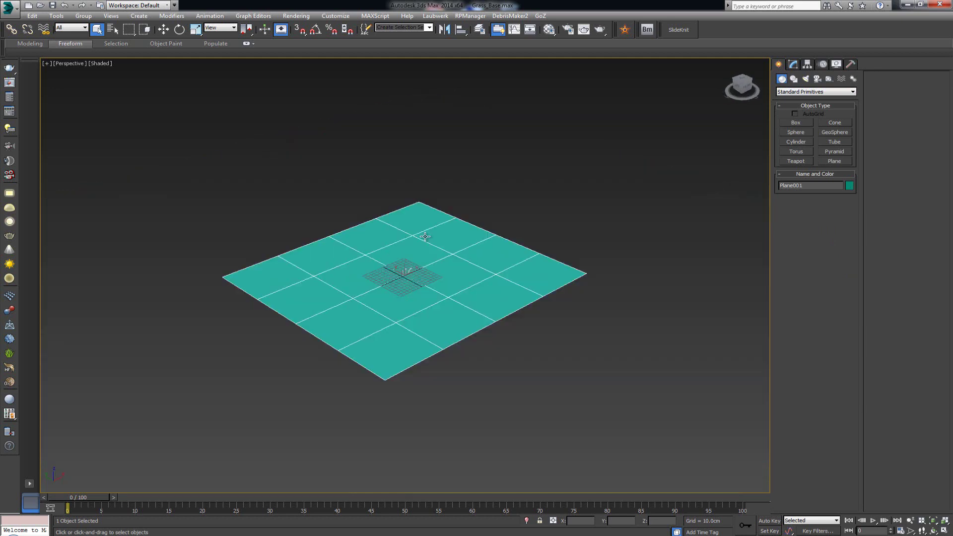
Step: Center the plane on the world origin by setting its absolute X and Y positions to 0 cm
right_click(164, 29)
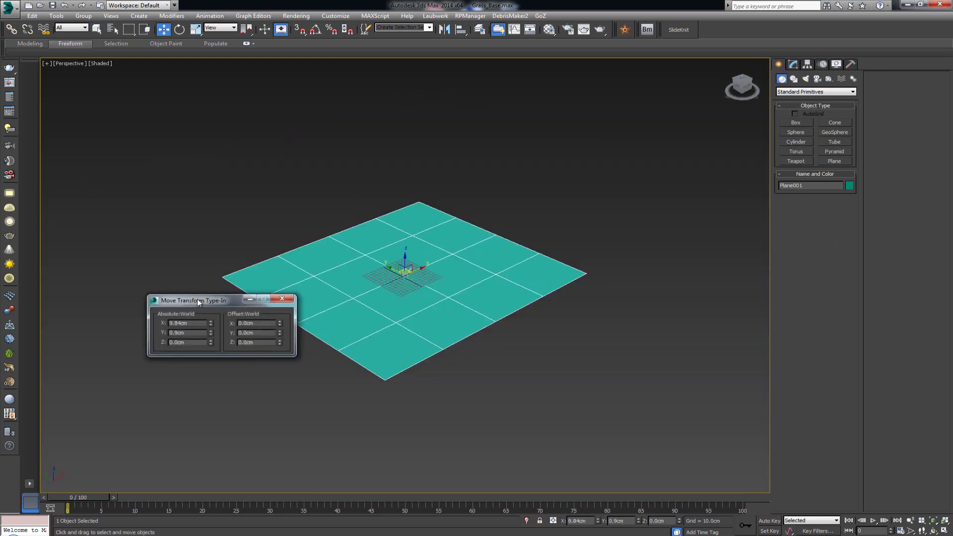
right_click(211, 323)
right_click(211, 333)
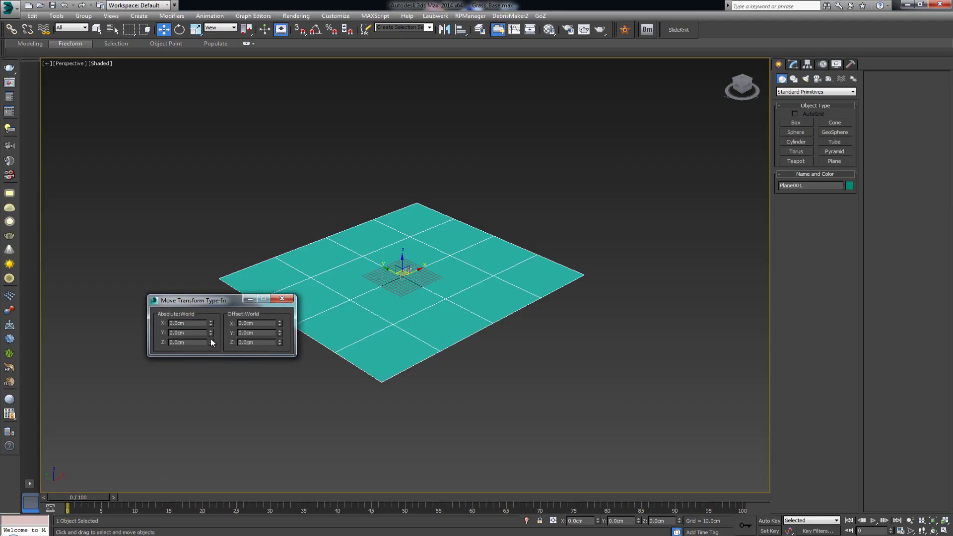
left_click(291, 302)
scroll(498, 255, "up", 3)
key("q")
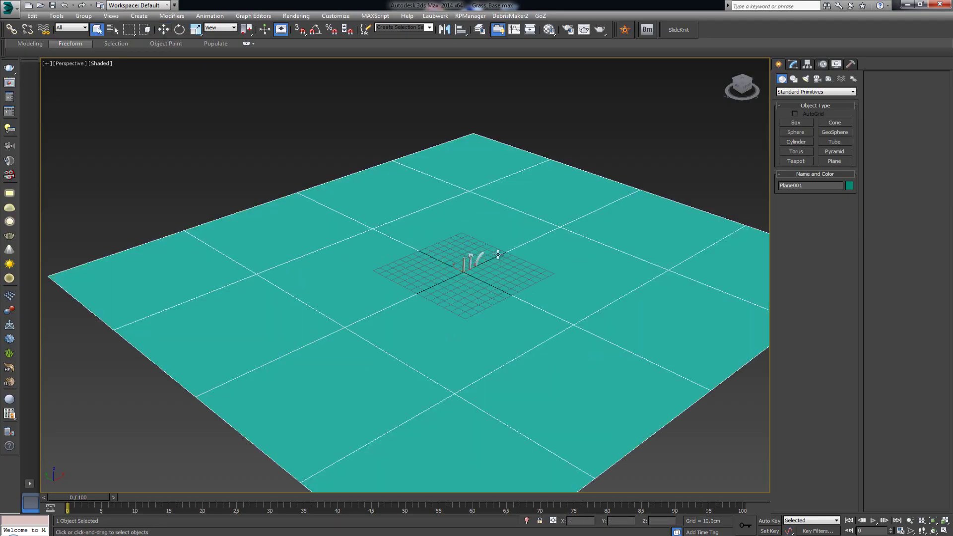
Step: Move the three grass base objects together off the plane, beyond its far edge, and clear the selection
left_click_drag(452, 282, 489, 248)
middle_click_drag(568, 288, 515, 318)
key("w")
left_click_drag(434, 294, 652, 158)
left_click(652, 158)
middle_click_drag(454, 251, 481, 165)
scroll(459, 212, "down", 3)
left_click(447, 221)
left_click(513, 94)
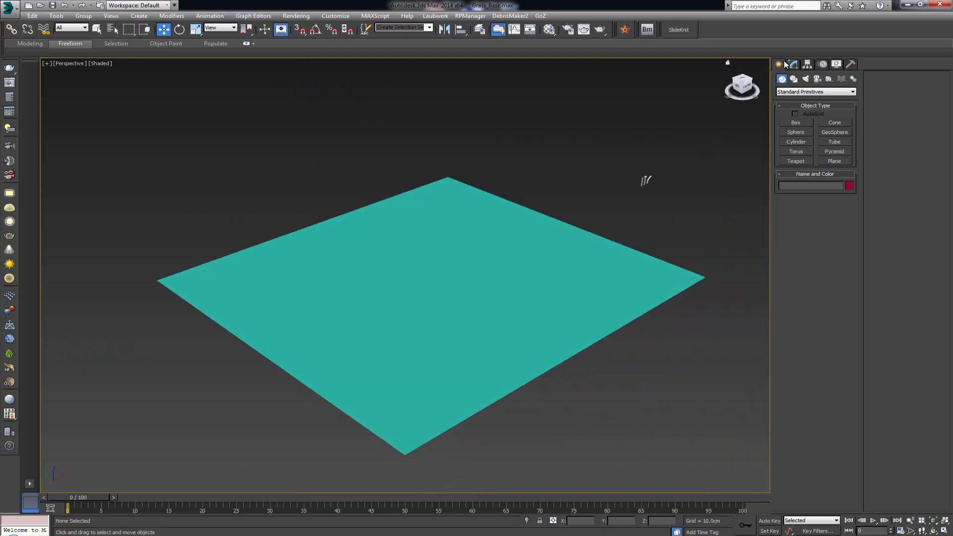
Step: Create a Forest Pro object in Generate mode using the ground plane as the scattering surface
left_click(794, 92)
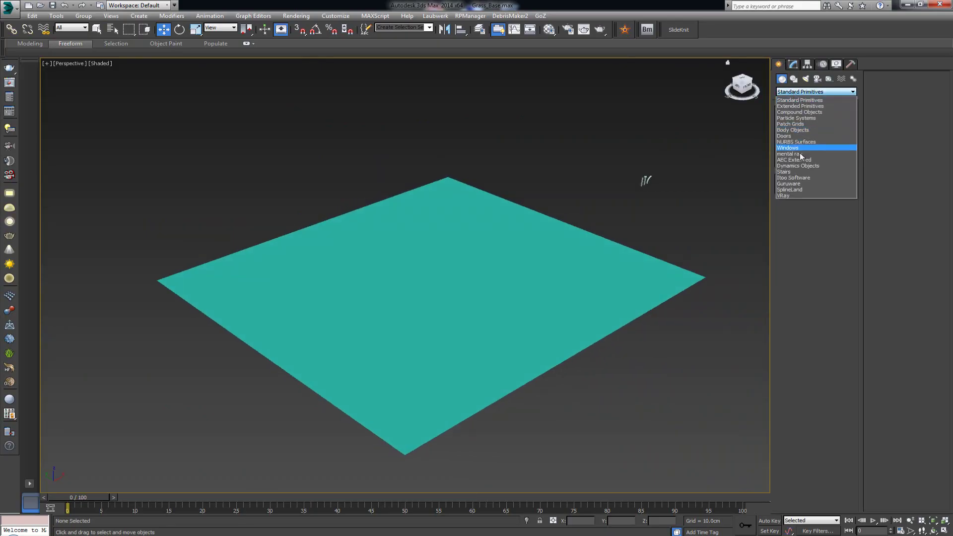
left_click(794, 178)
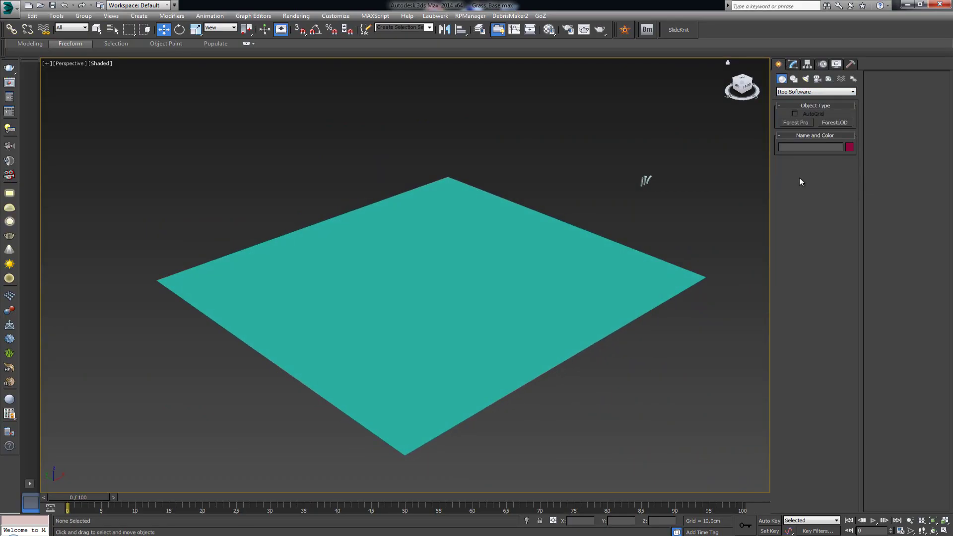
middle_click_drag(605, 210, 629, 194, "alt")
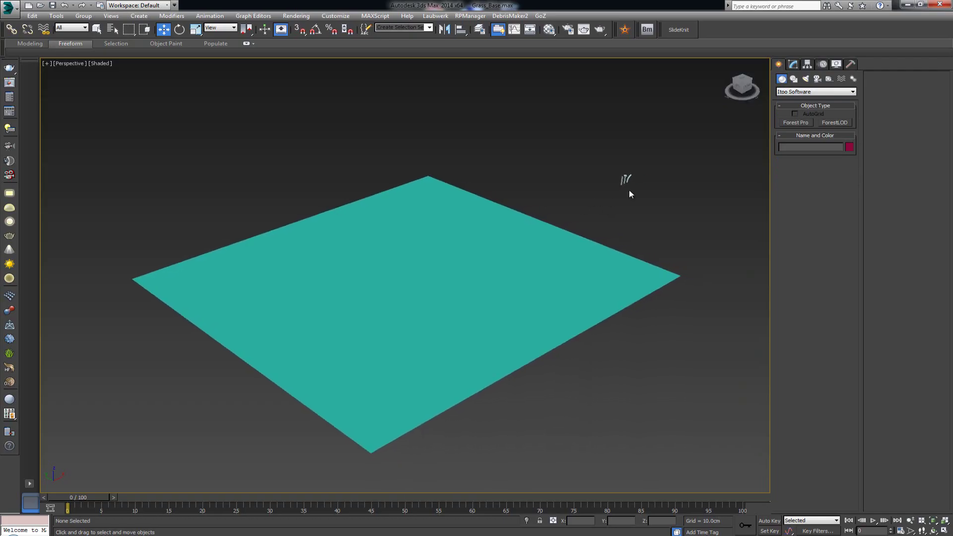
left_click(796, 122)
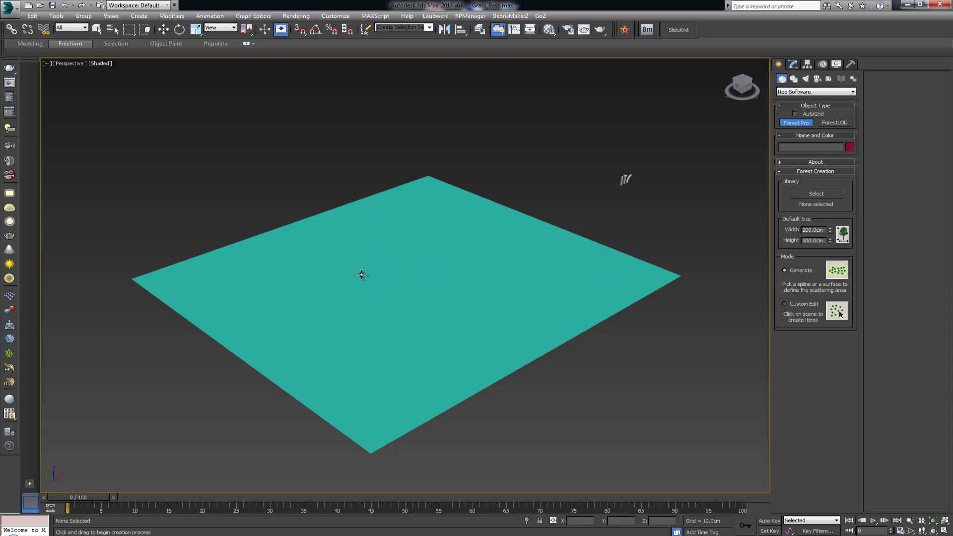
left_click(434, 275)
middle_click_drag(404, 273, 395, 272, "alt")
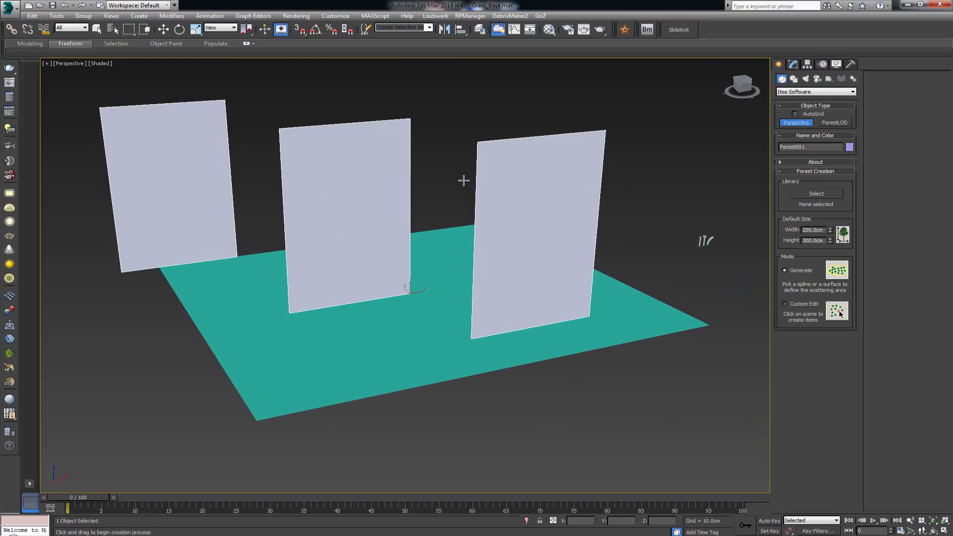
Step: Open the forest object's parameters, collapse the Geometry section, and examine the section list and the scattered placeholder planes
left_click(793, 65)
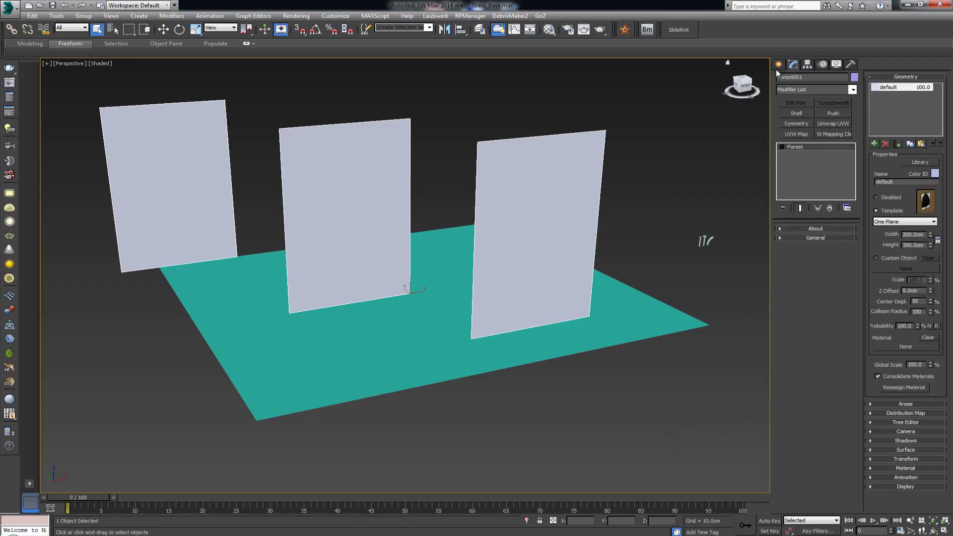
middle_click_drag(561, 186, 585, 200, "alt")
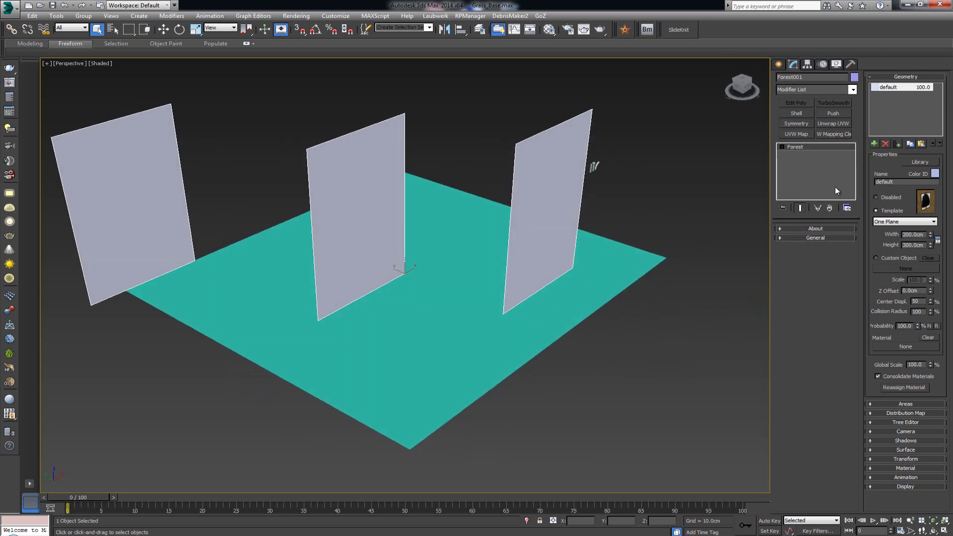
left_click(906, 78)
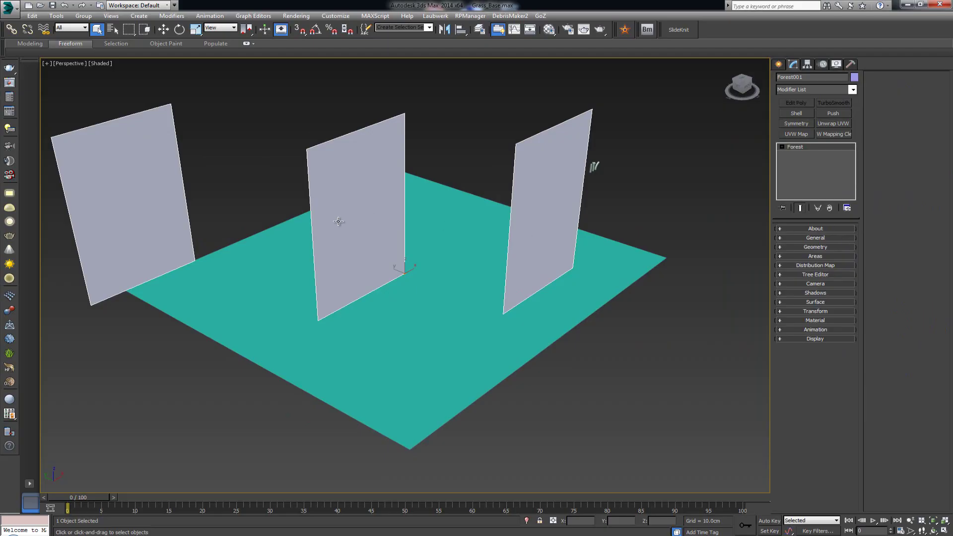
middle_click_drag(417, 238, 449, 226, "alt")
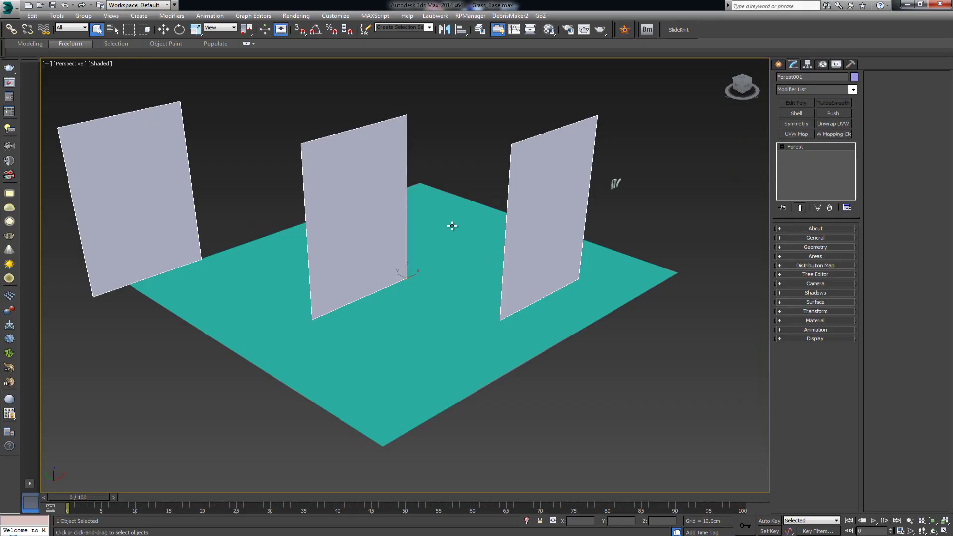
mouse_move(452, 226)
middle_mouse_down("alt")
mouse_move(455, 209)
mouse_move(450, 221)
middle_mouse_up("alt")
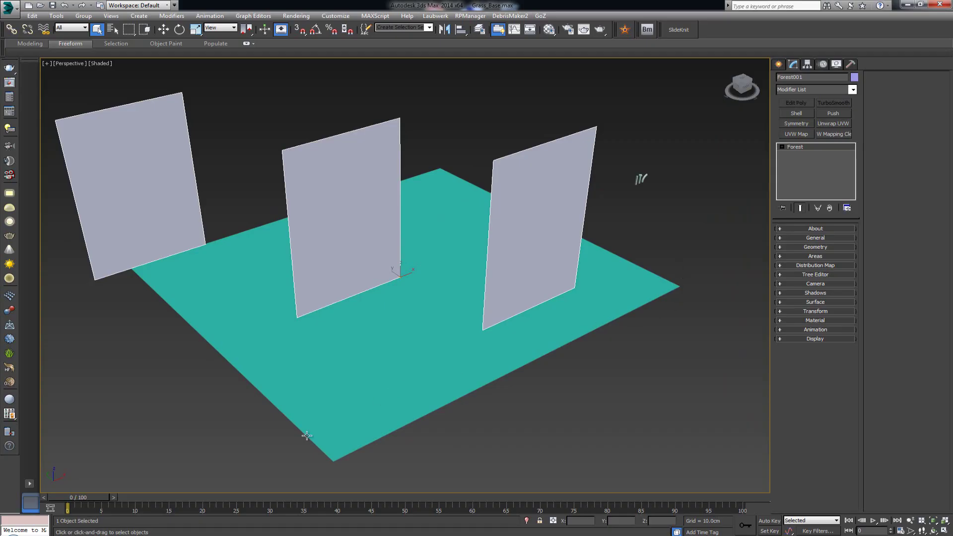
middle_click_drag(277, 347, 295, 343, "alt")
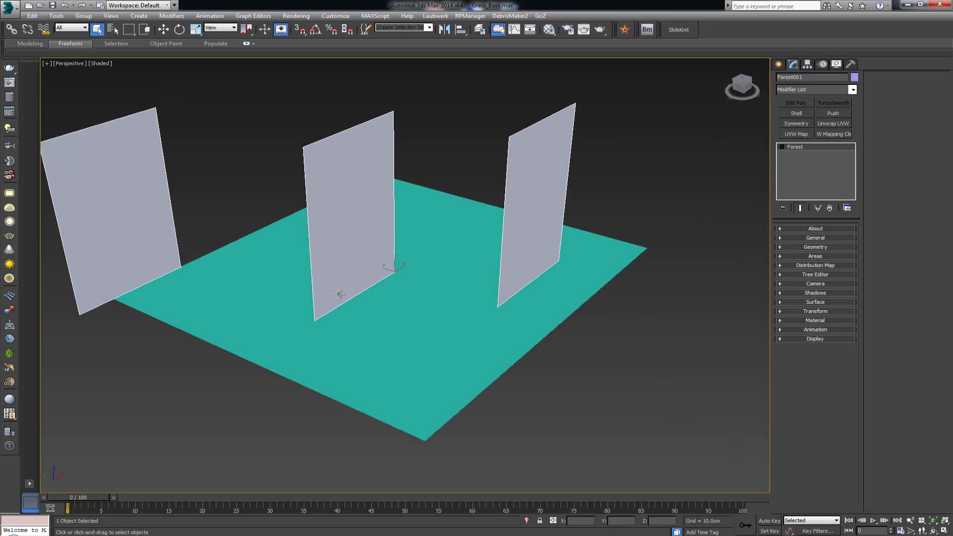
middle_click_drag(391, 296, 362, 311, "alt")
middle_click_drag(500, 260, 472, 266)
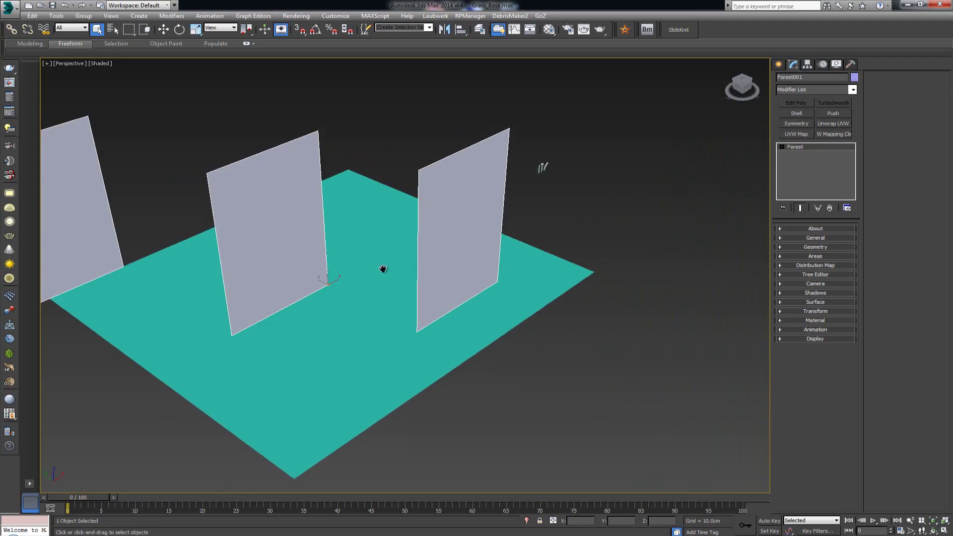
middle_click_drag(383, 268, 404, 278)
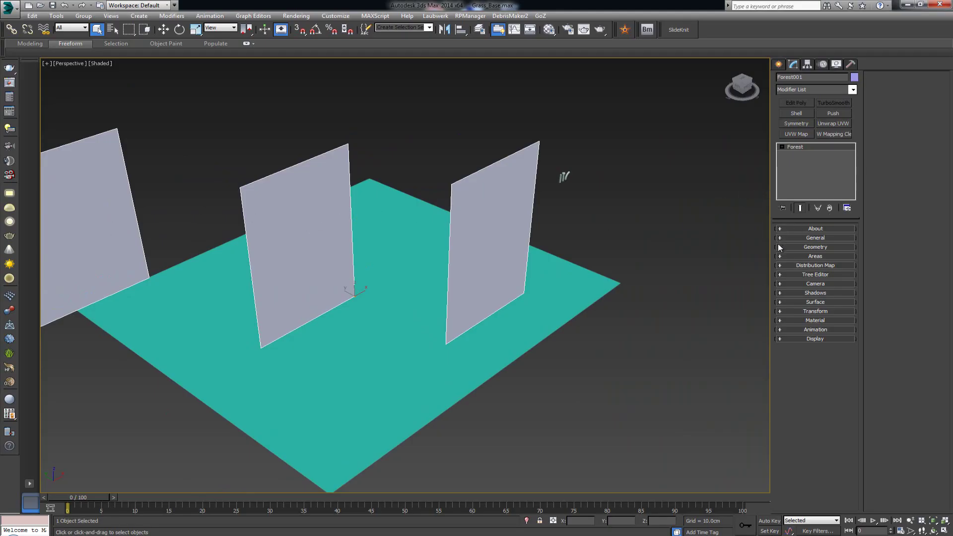
Step: Change the forest object's default geometry template to Two Planes
left_click(805, 247)
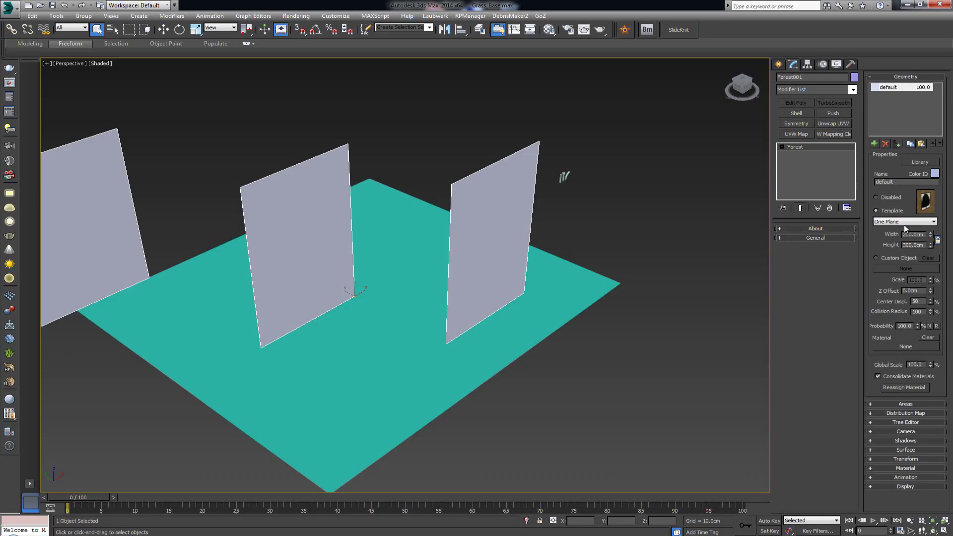
mouse_move(612, 230)
middle_mouse_down("alt")
mouse_move(578, 229)
mouse_move(607, 228)
middle_mouse_up("alt")
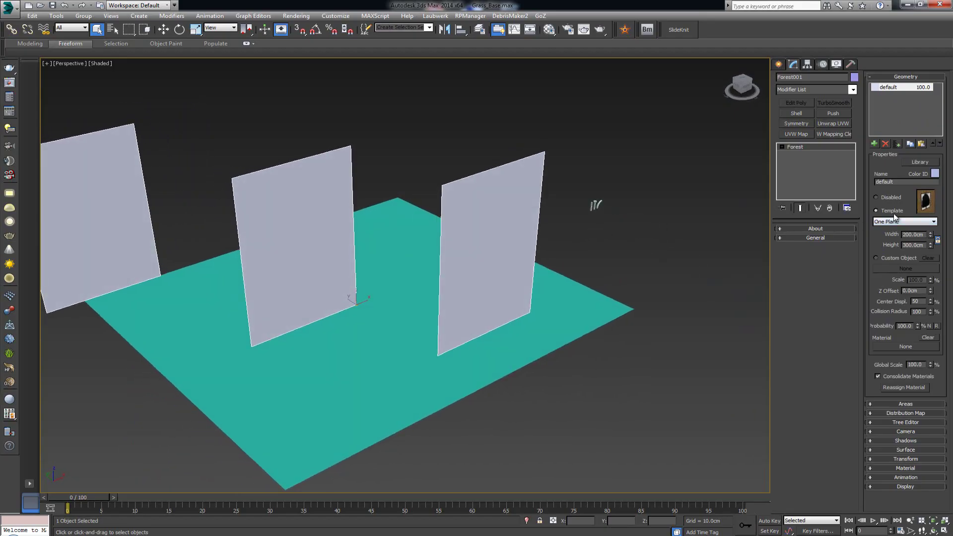
middle_click_drag(633, 224, 680, 205)
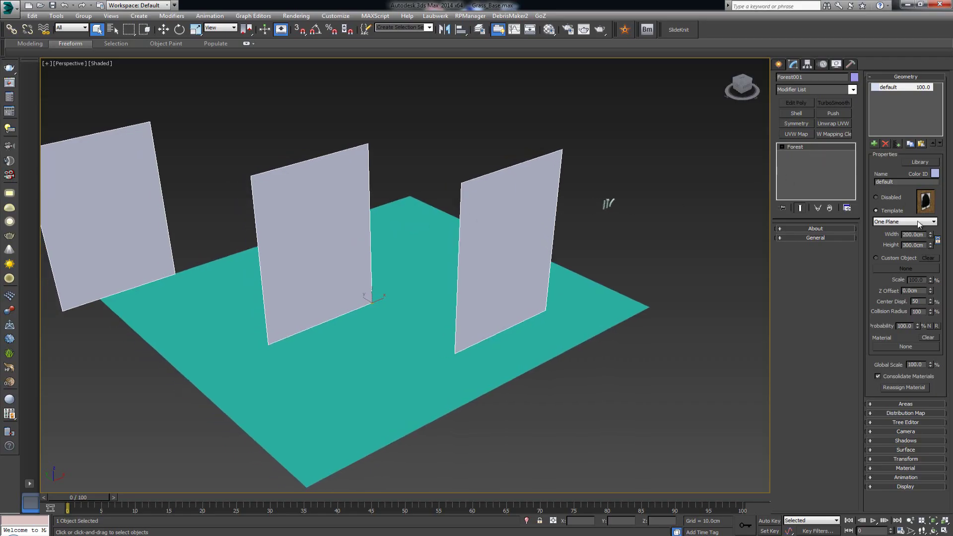
left_click(887, 221)
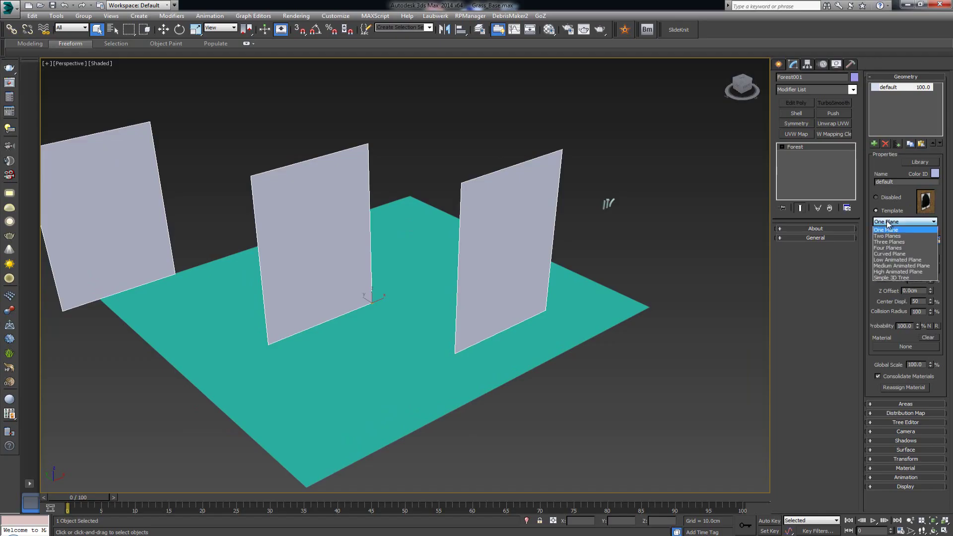
left_click(891, 236)
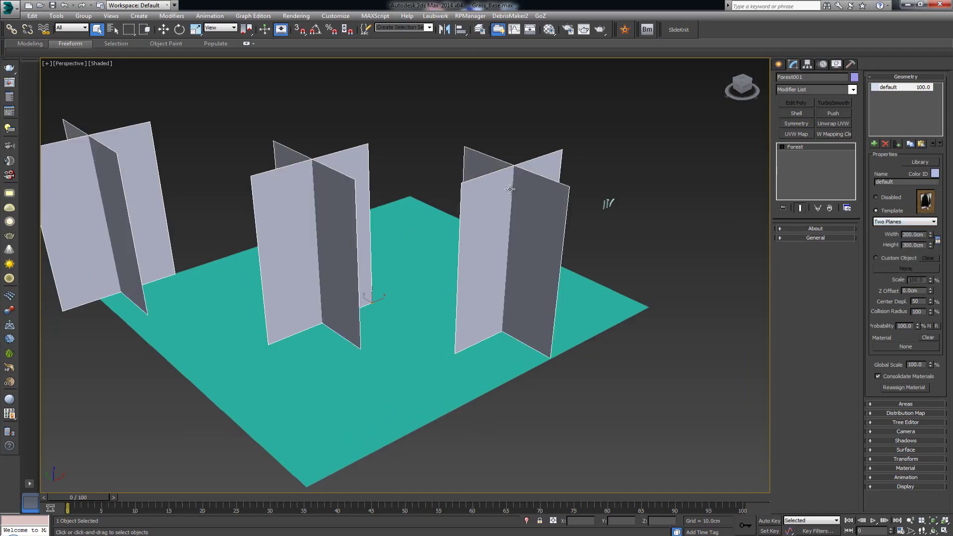
Step: Change the forest object's geometry template to Three Planes
middle_click_drag(510, 189, 235, 197, "alt")
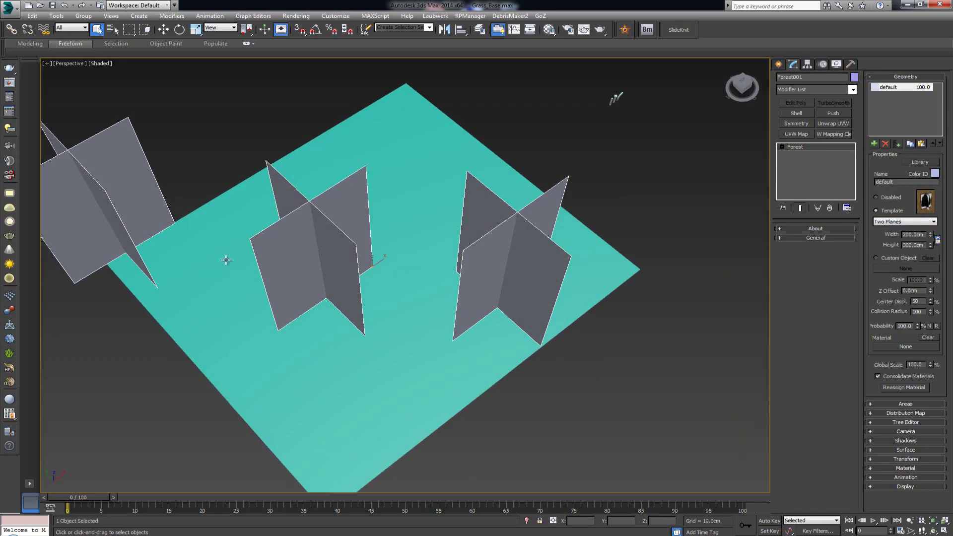
left_click(897, 222)
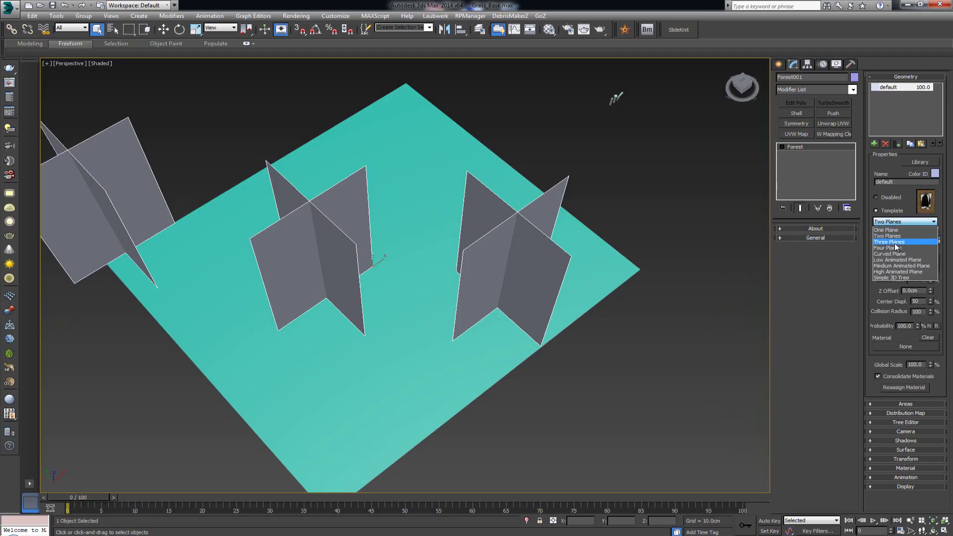
left_click(896, 242)
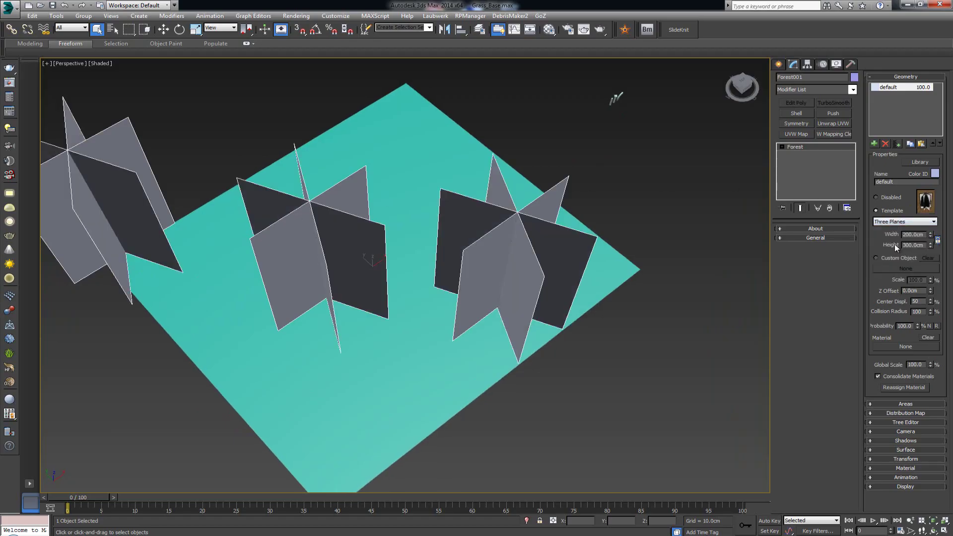
Step: Change the forest's geometry template to Four Planes and inspect the crossed planes from the side and from above
key("Down")
middle_click_drag(444, 243, 442, 213, "alt")
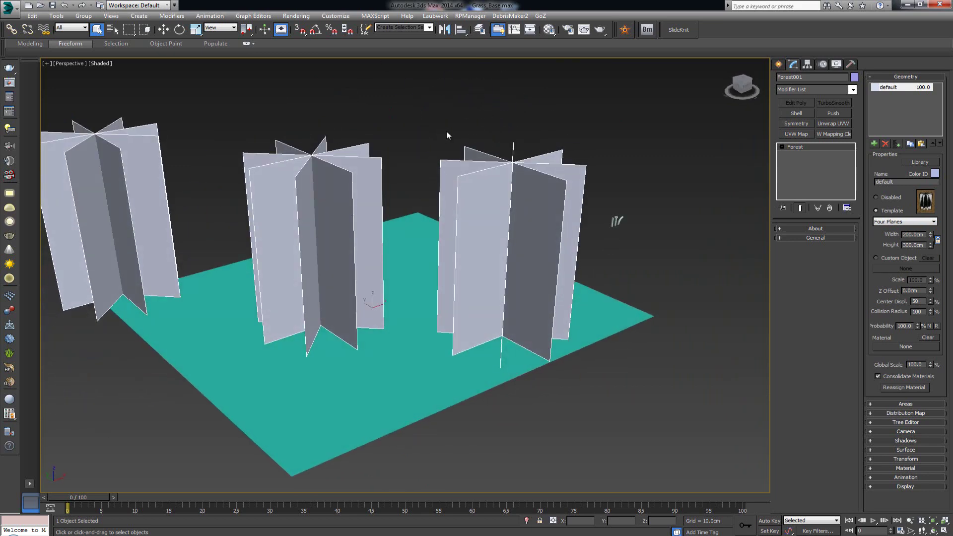
middle_click_drag(457, 133, 448, 165, "alt")
scroll(459, 179, "down", 4)
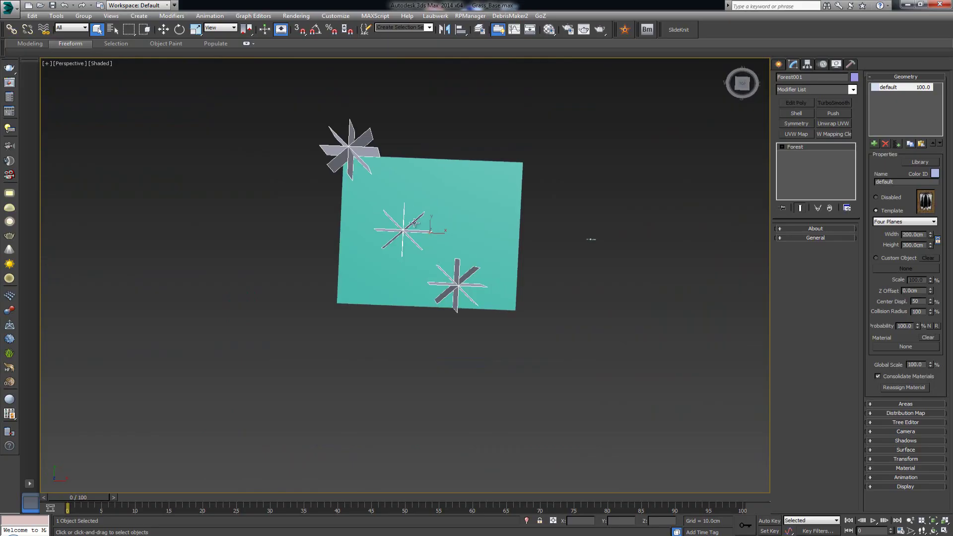
middle_click_drag(445, 242, 481, 183, "alt")
key("z")
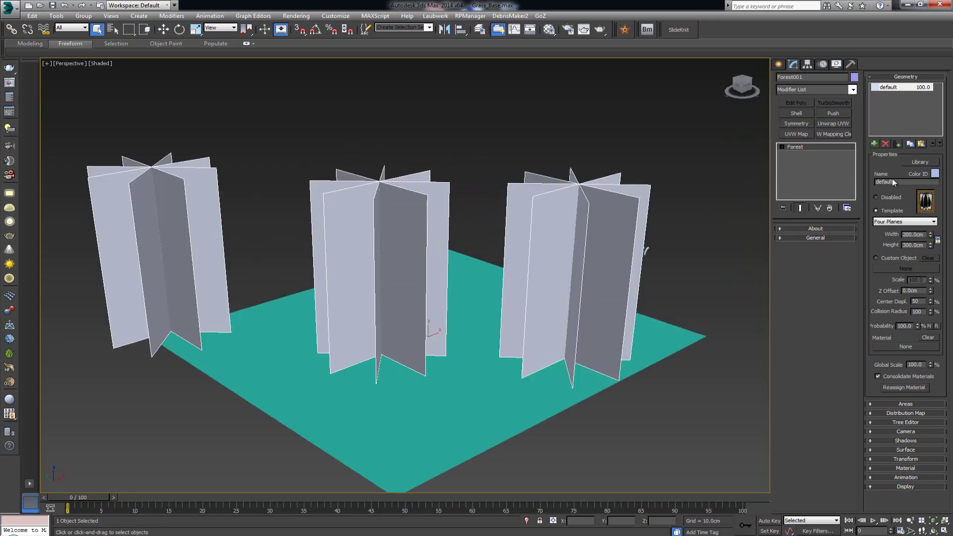
Step: Try the Curved Plane, Low Animated Plane, Medium Animated Plane and Simple 3D Tree templates on the forest geometry in turn
left_click(912, 222)
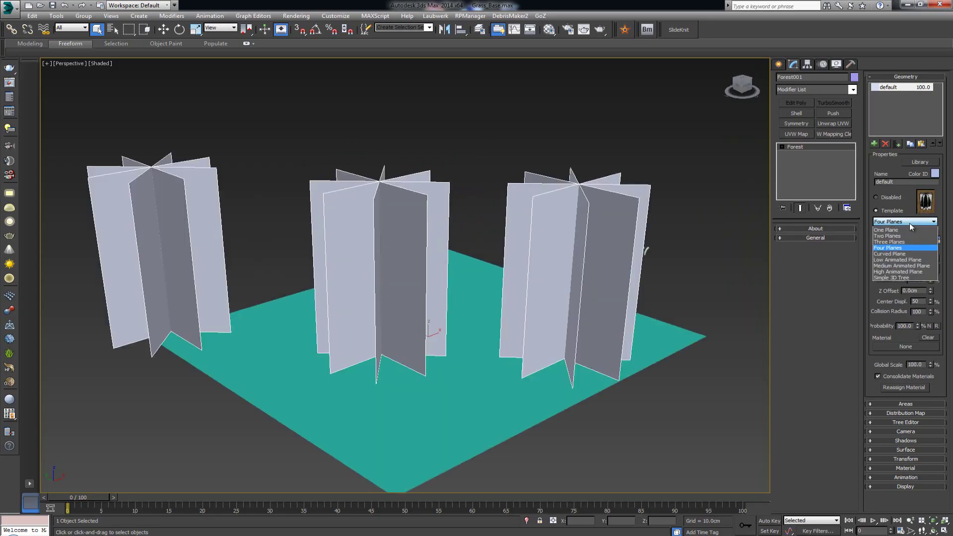
key("Down")
key("Return")
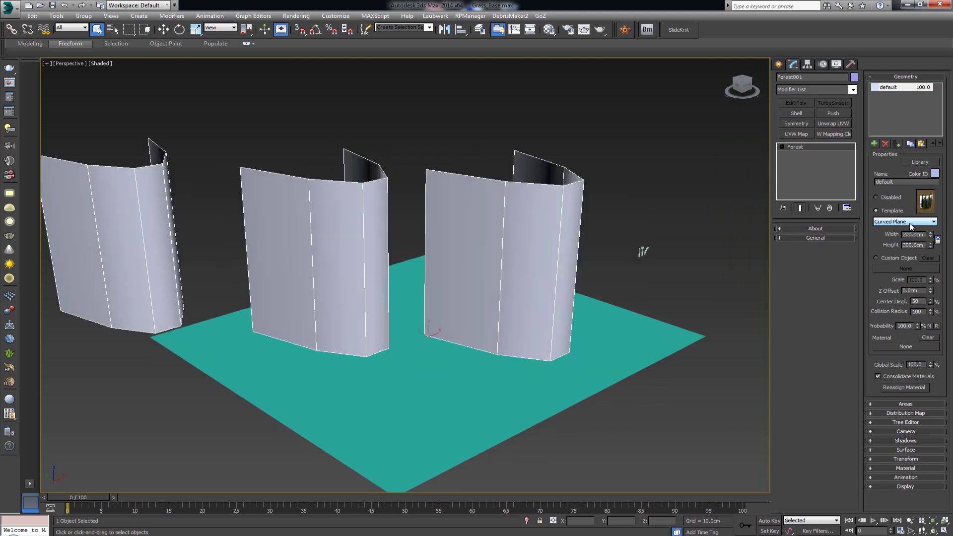
key("Down")
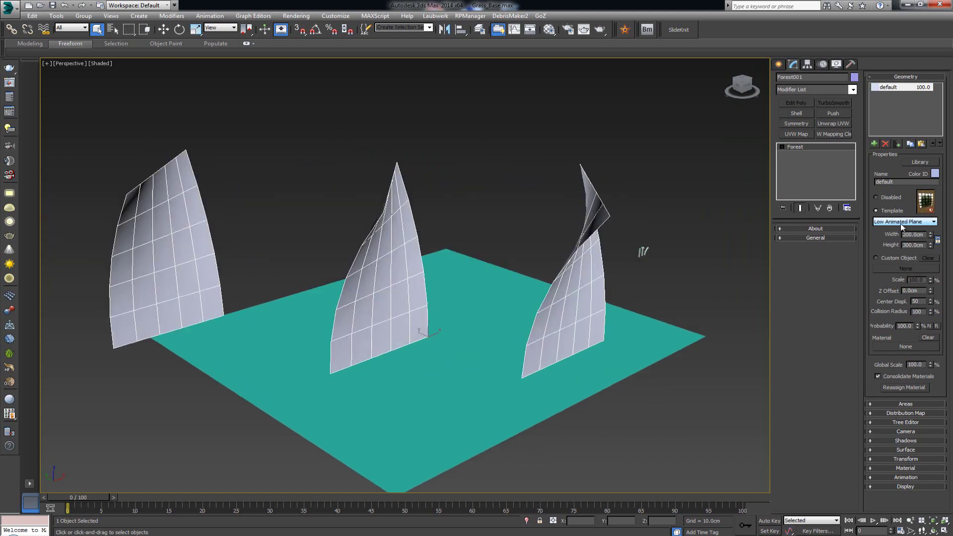
key("Down")
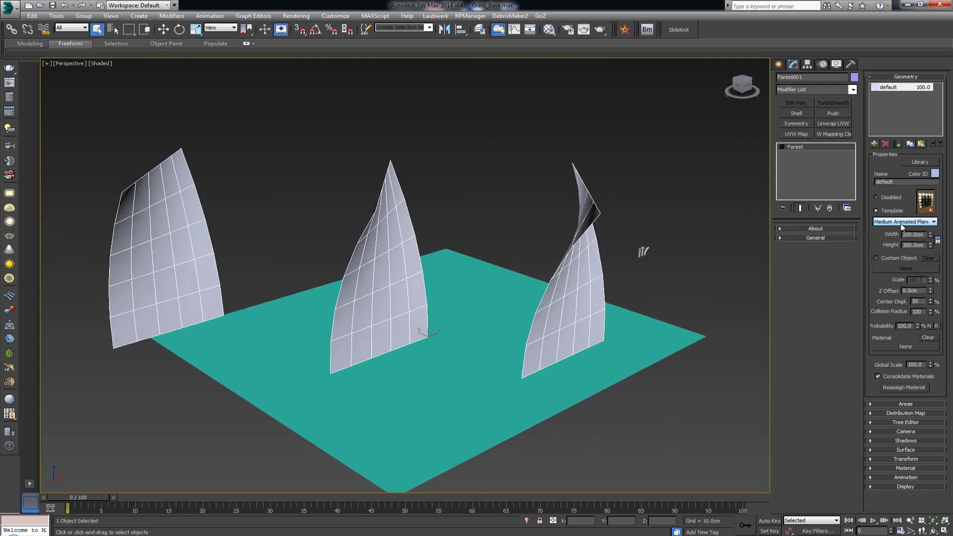
key("Down")
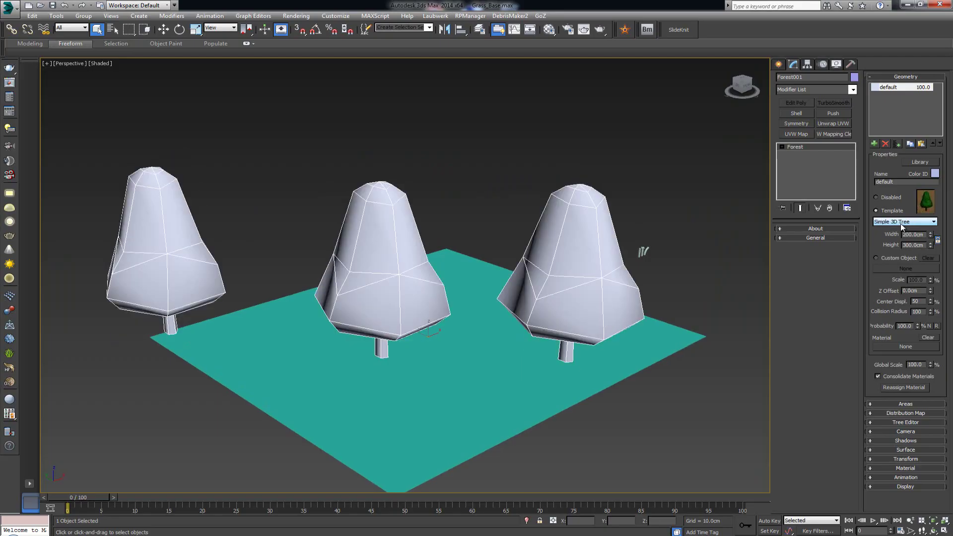
Step: Set the forest's geometry template back to Three Planes
key("Up")
key("Up")
key("Up")
key("Up")
key("Up")
key("Down")
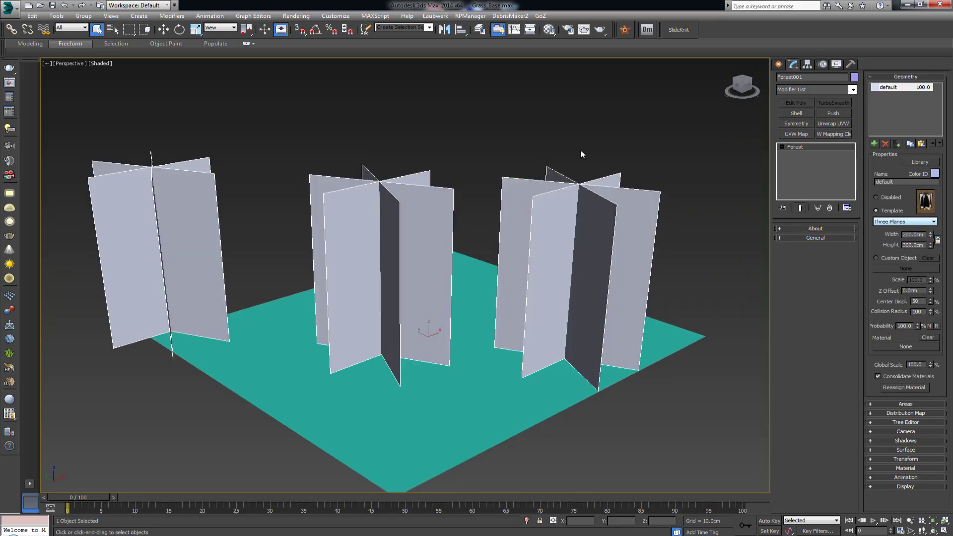
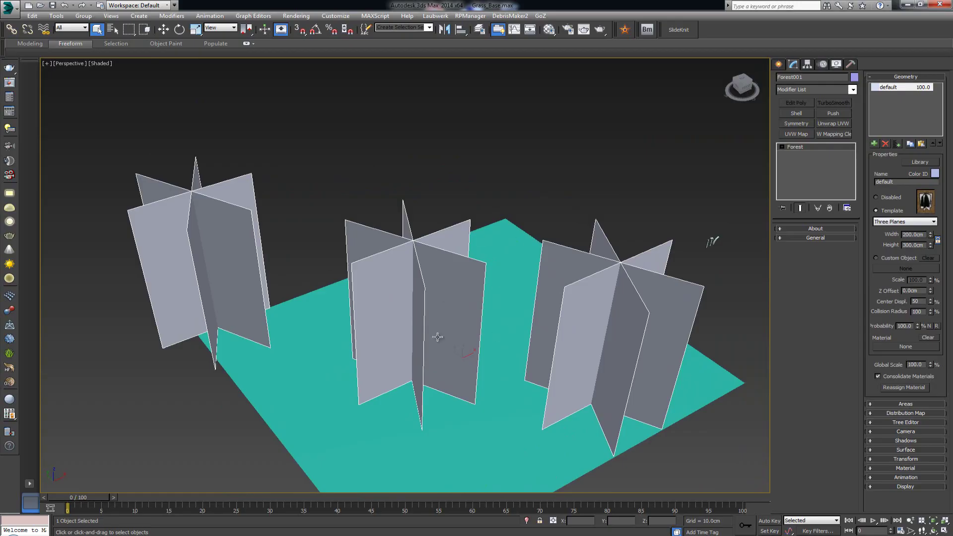
middle_click_drag(649, 211, 609, 198)
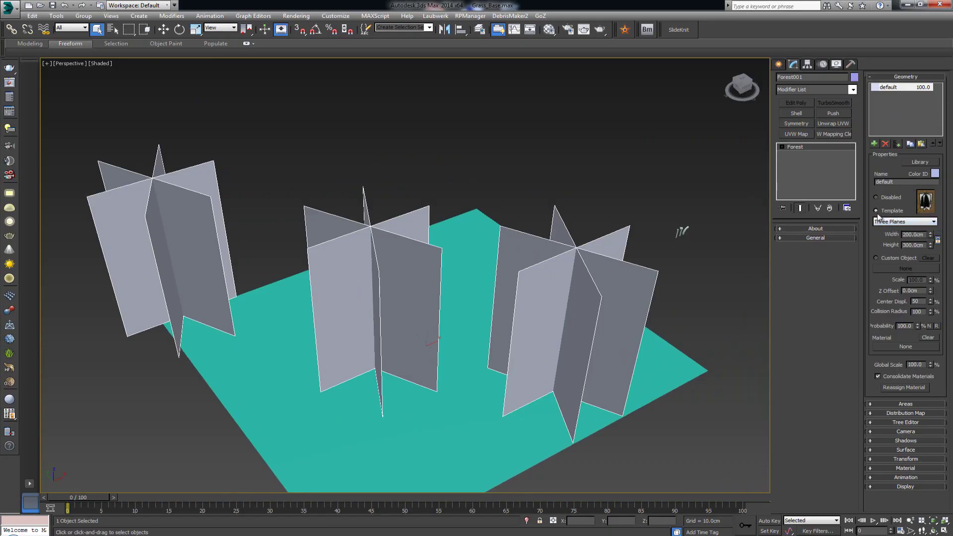
left_click(895, 222)
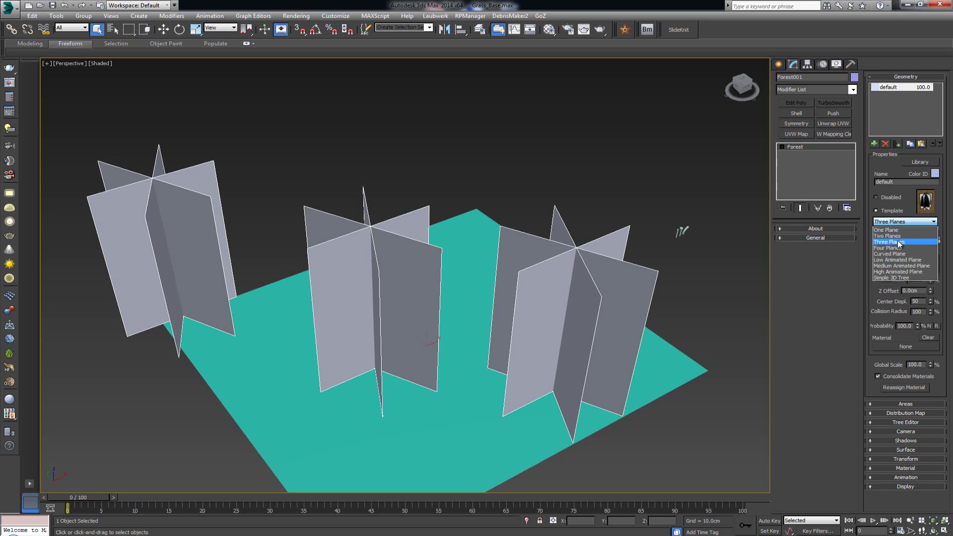
left_click(898, 241)
middle_click_drag(636, 217, 633, 194, "alt")
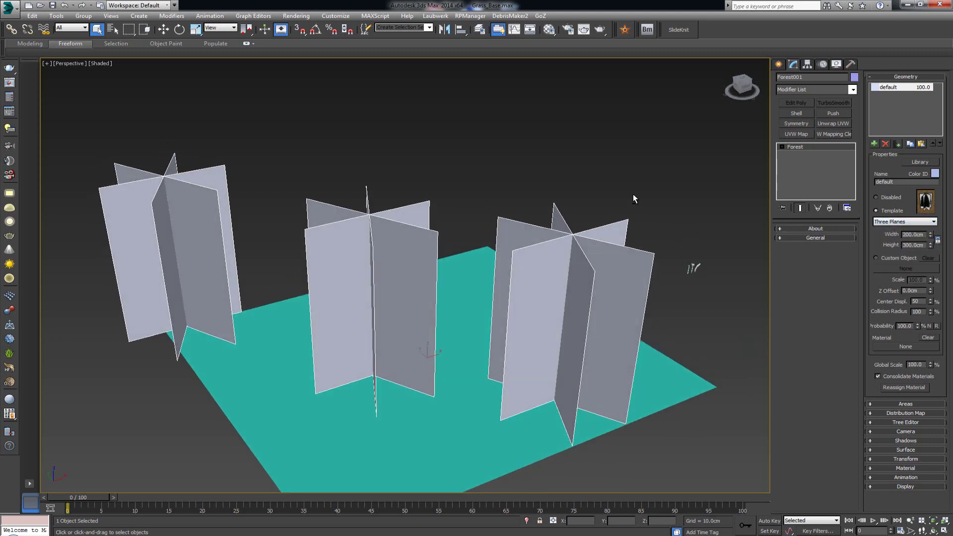
Step: Collapse the Geometry settings, look over the scattered planes, and open the forest's Distribution Map settings
left_click(913, 77)
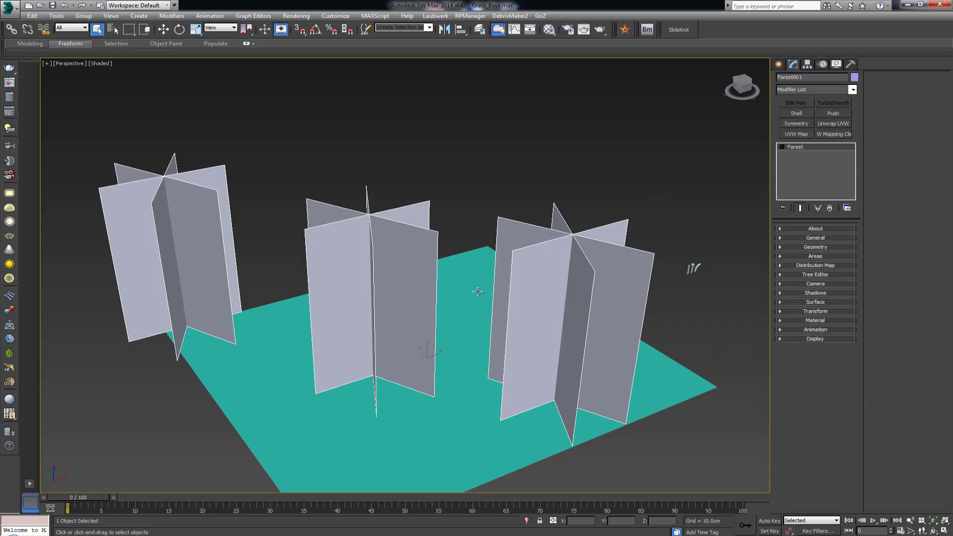
middle_click_drag(457, 273, 463, 200)
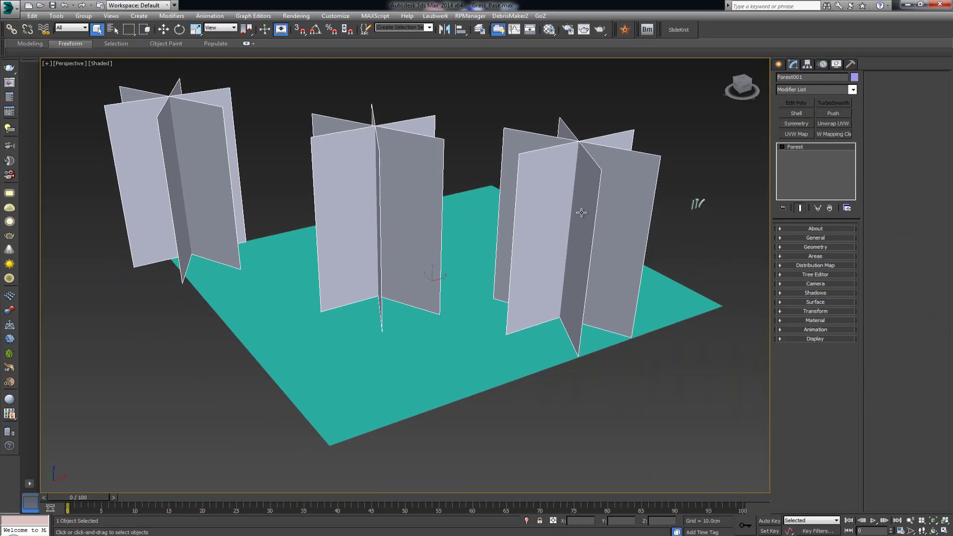
middle_click_drag(582, 206, 590, 197, "alt")
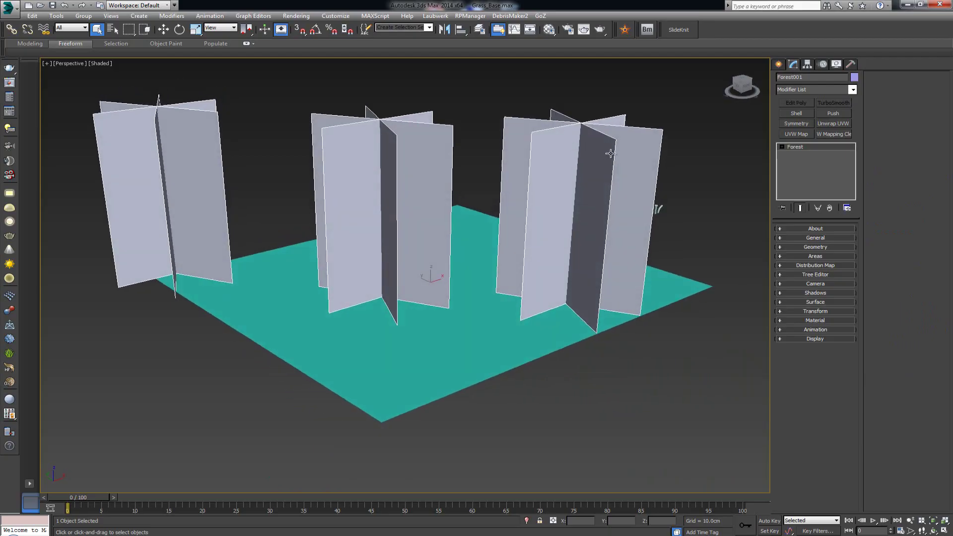
middle_click_drag(589, 154, 581, 190, "alt")
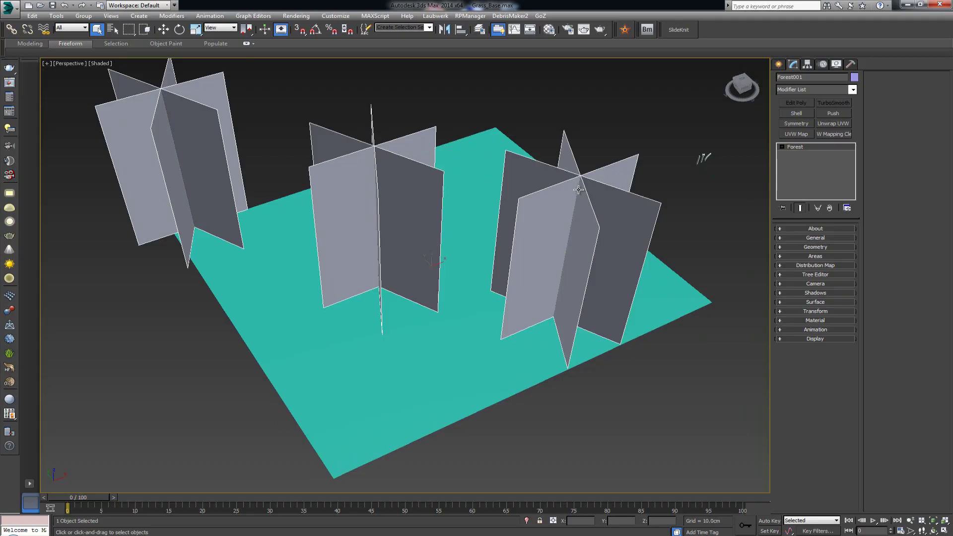
left_click(830, 268)
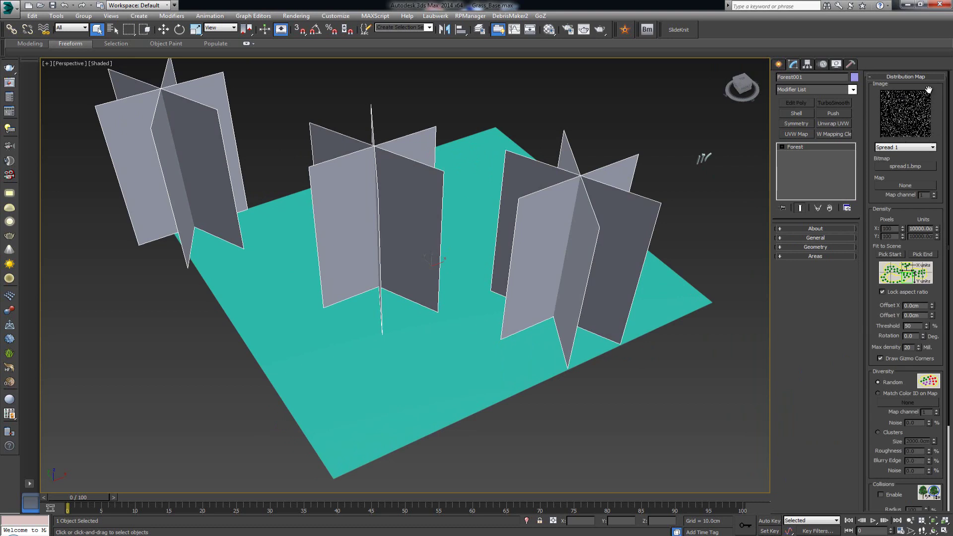
Step: Try the Very Scattered, Spread 1, Spread 3 and Dense distribution maps on the forest in turn
left_click(926, 148)
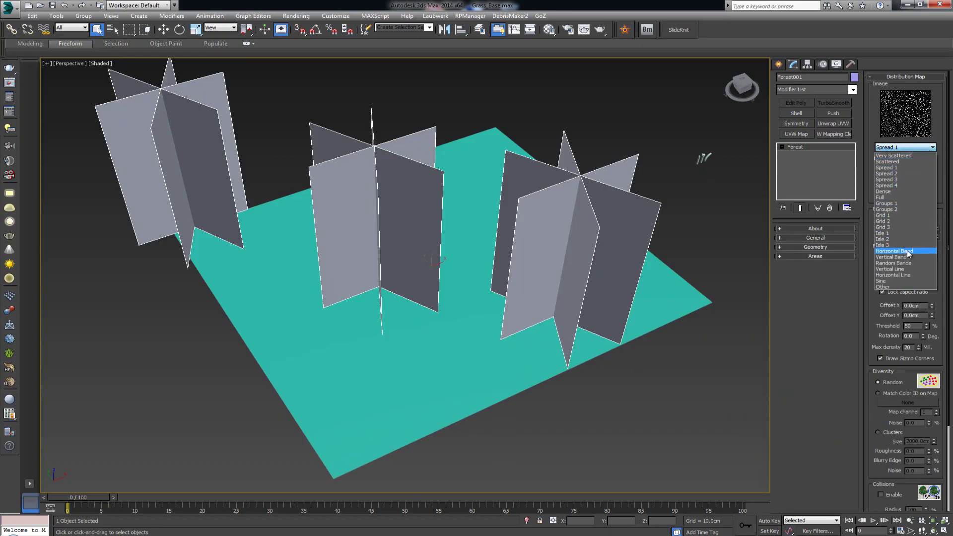
left_click(914, 155)
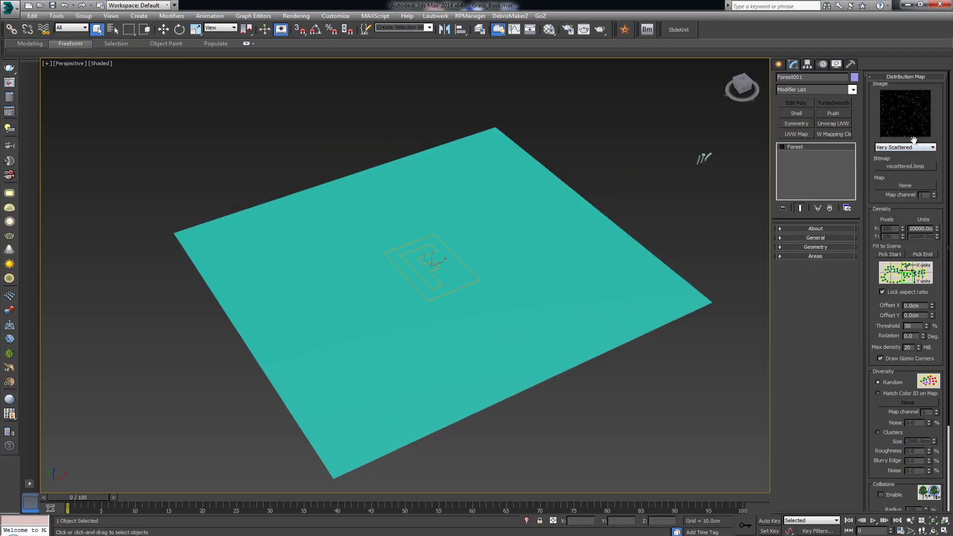
scroll(912, 147, "up", 1)
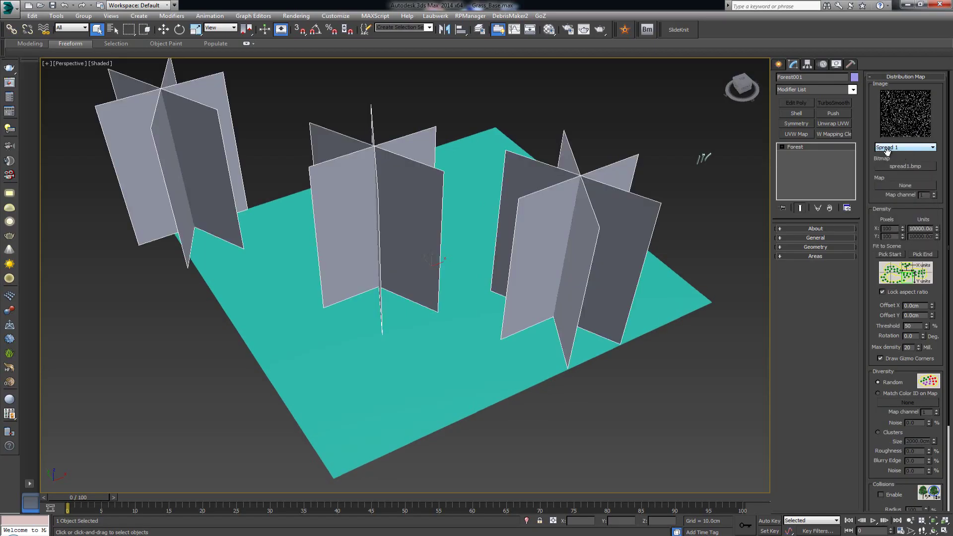
scroll(889, 150, "down", 2)
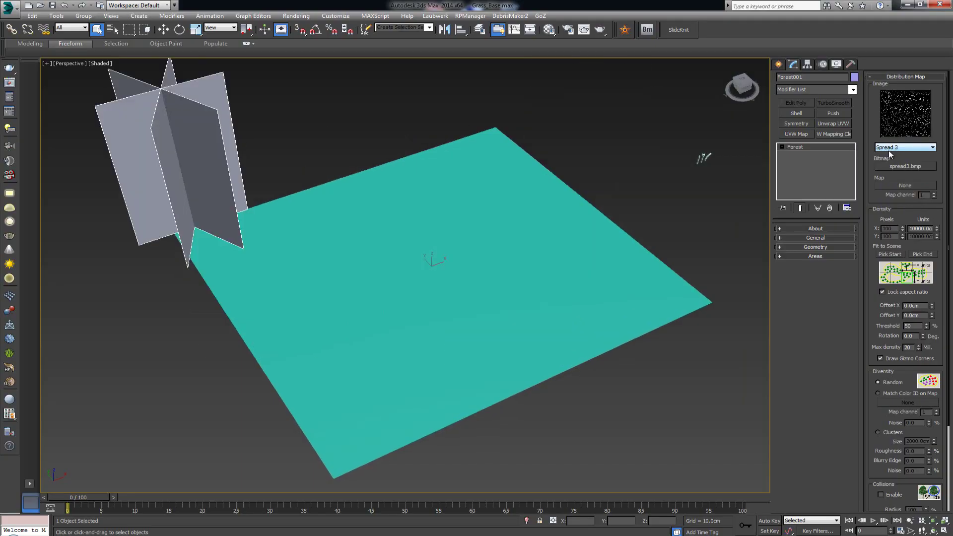
scroll(889, 150, "down", 2)
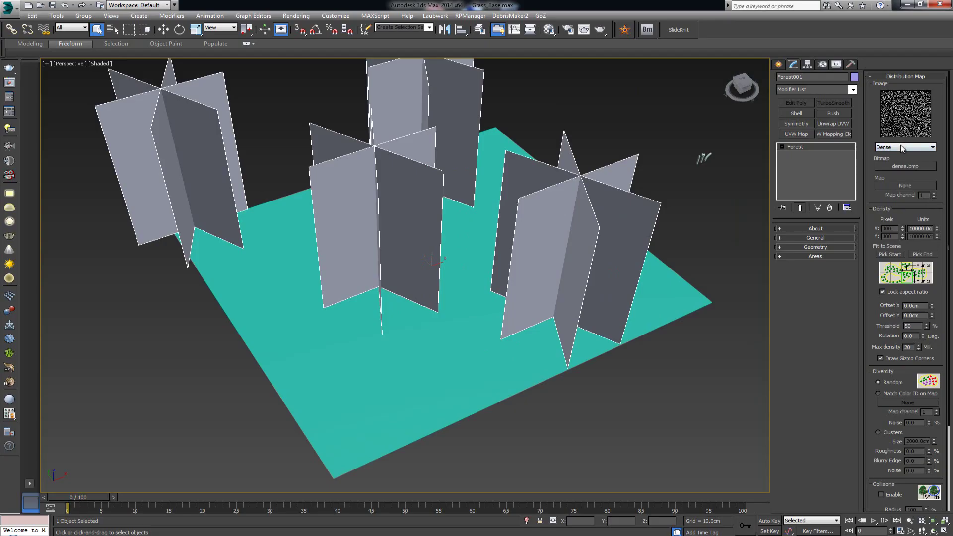
Step: Switch the distribution map to Full and inspect how the planes cover the ground surface
left_click(902, 147)
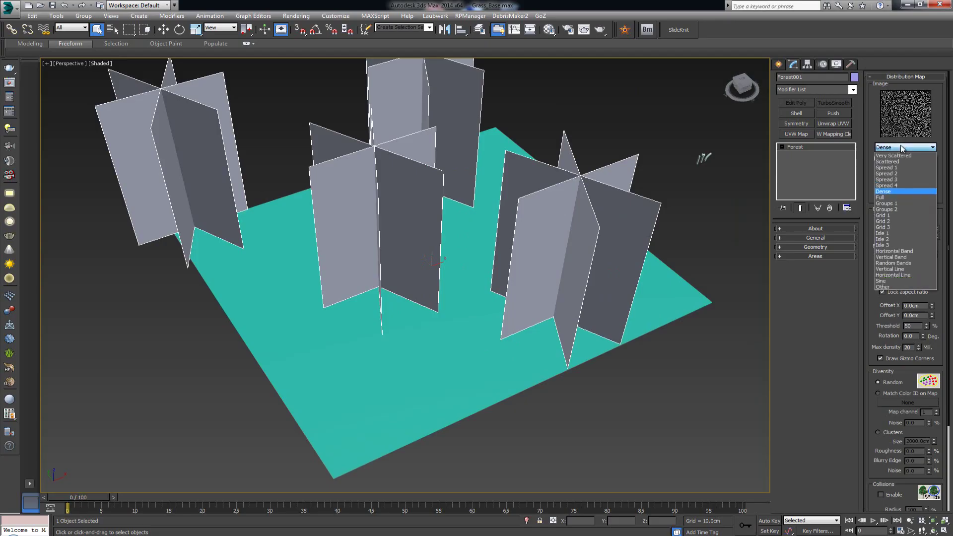
left_click(892, 197)
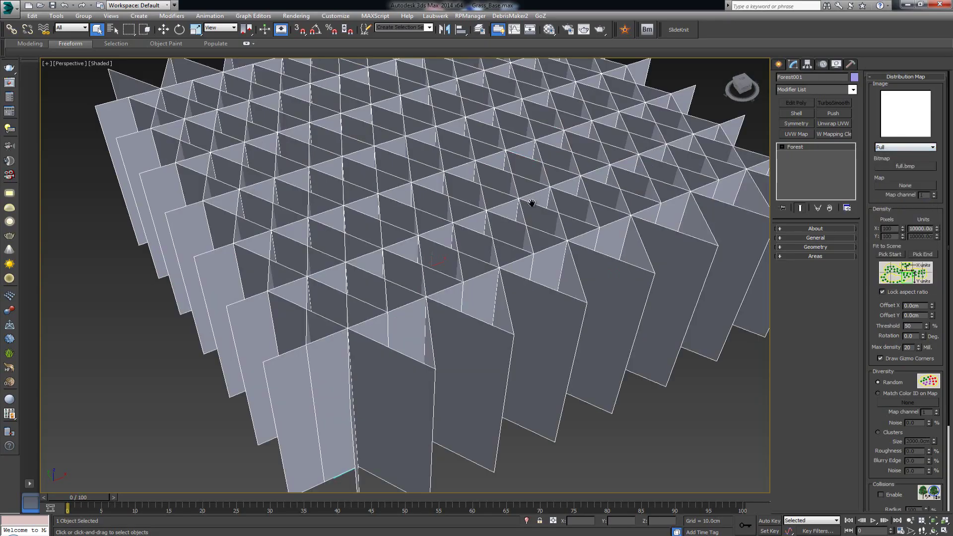
scroll(525, 248, "up", 3)
middle_click_drag(525, 248, 505, 219, "alt")
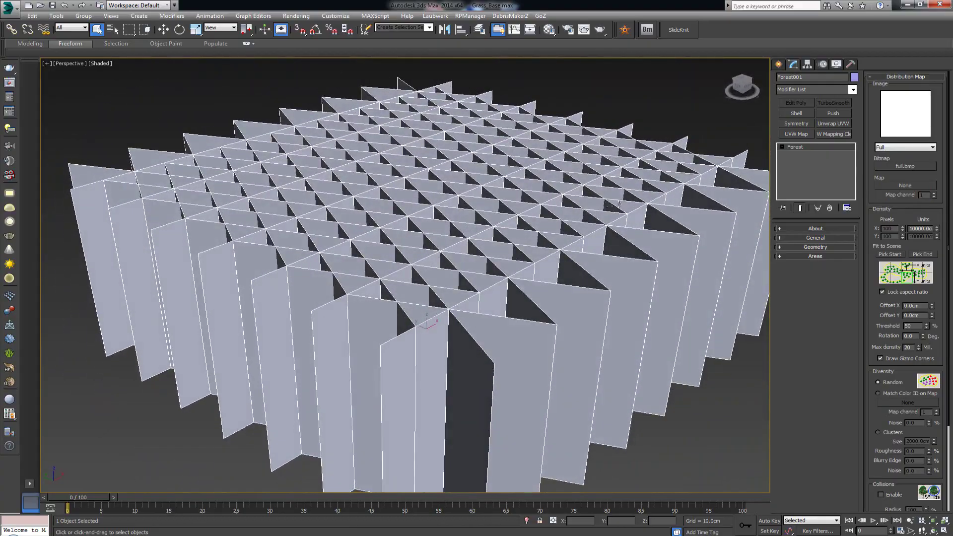
scroll(590, 192, "up", 2)
middle_click_drag(589, 192, 586, 189)
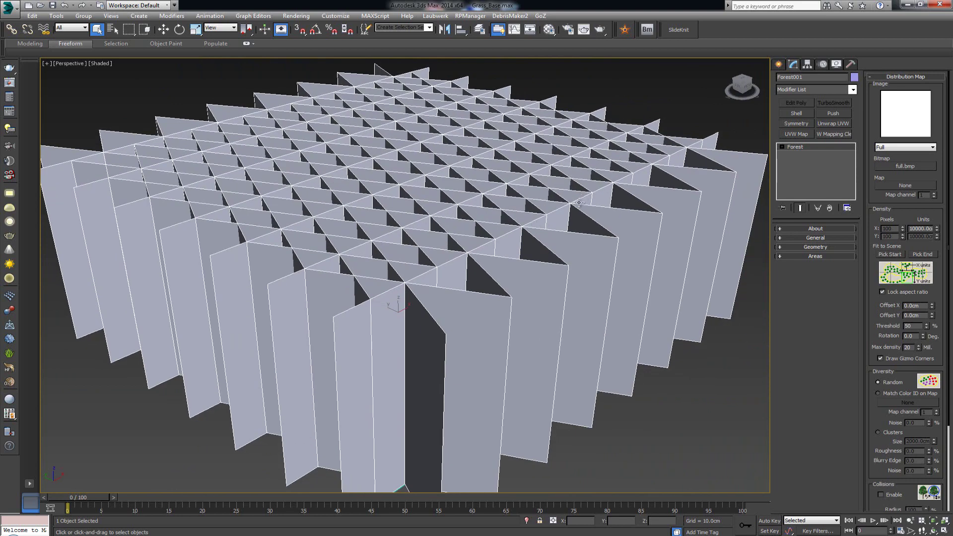
Step: Set the forest's distribution map to Dense
left_click(911, 148)
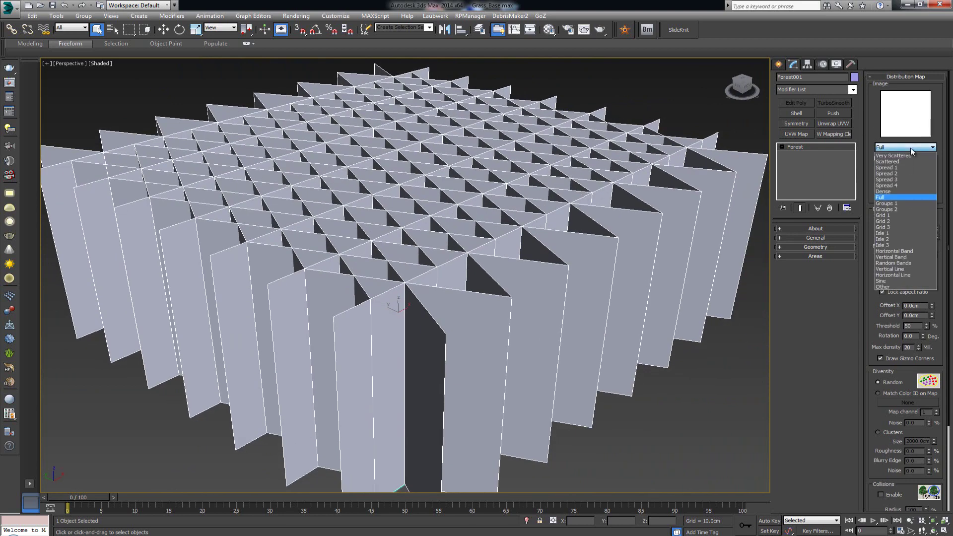
left_click(893, 191)
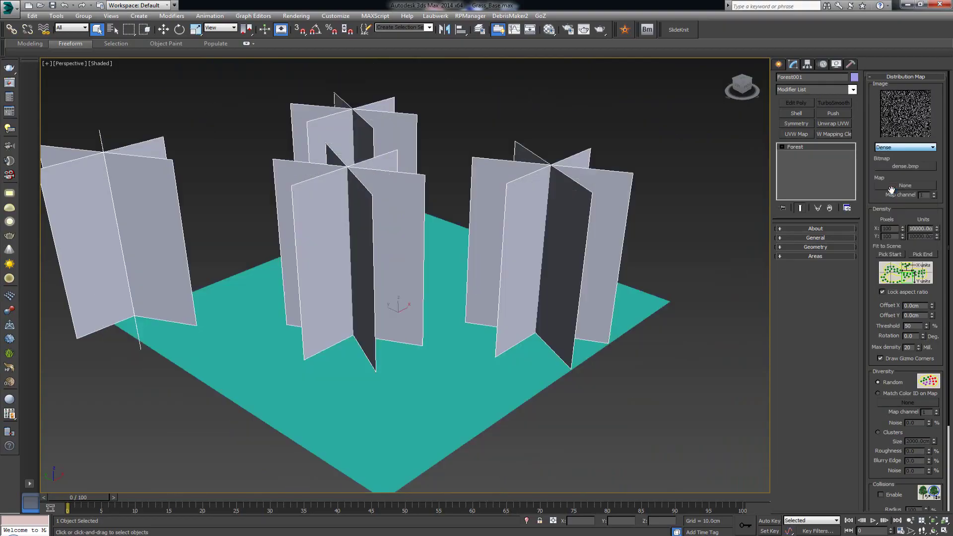
middle_click_drag(607, 133, 583, 145, "alt")
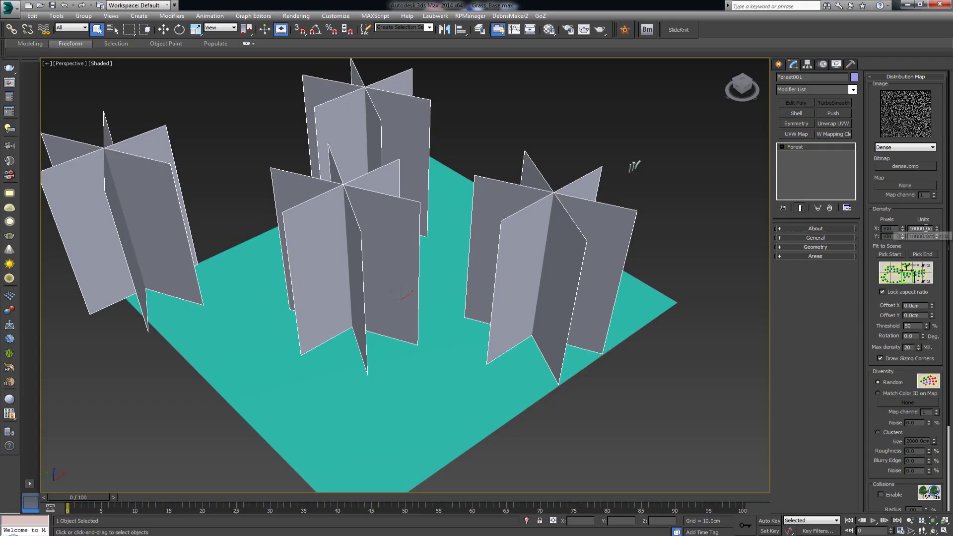
Step: Set the distribution map's X density to 20000 cm
left_click_drag(924, 228, 911, 230)
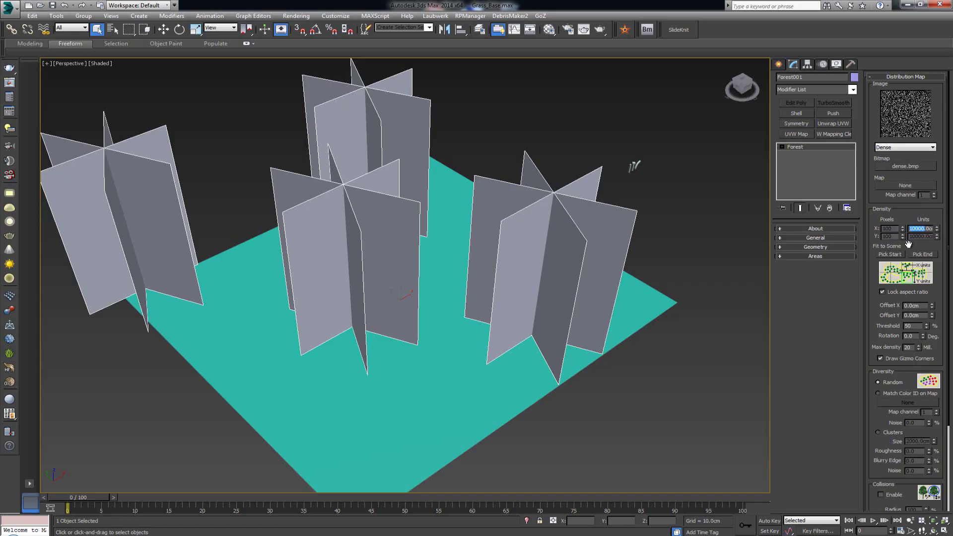
type("200")
key("Return")
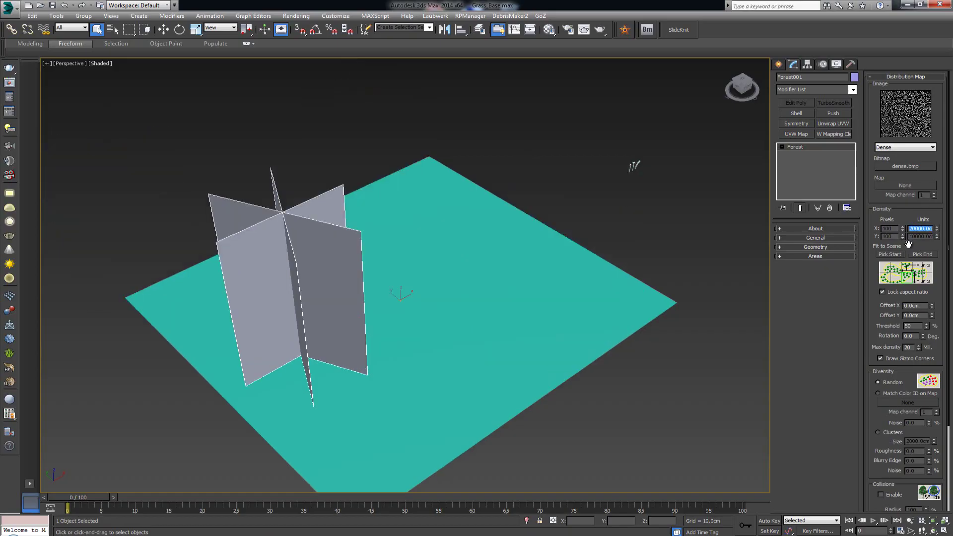
Step: Set the distribution map's X density to 5000 cm and inspect the denser coverage of the ground plane
middle_click_drag(343, 238, 392, 220, "alt")
middle_click_drag(474, 234, 479, 257, "alt")
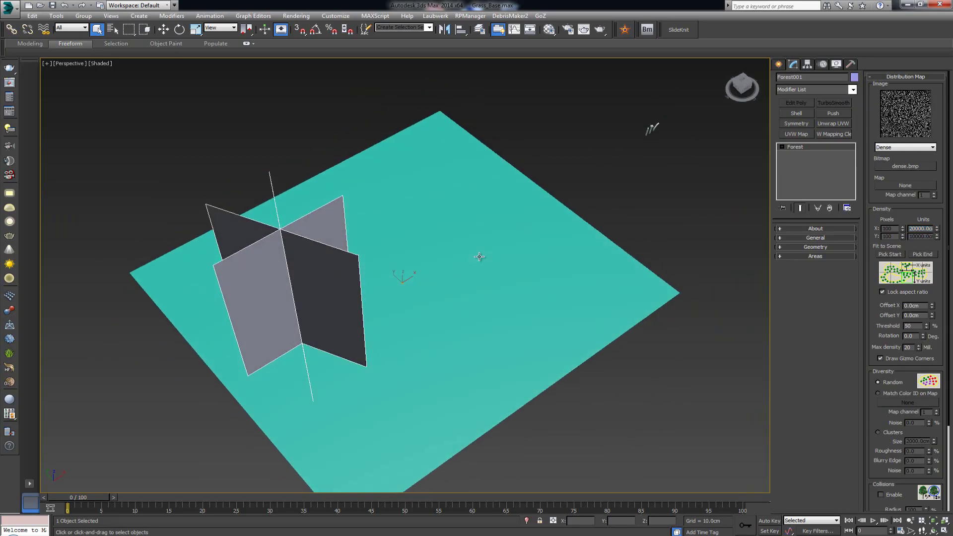
left_click_drag(916, 229, 906, 230)
type("5")
key("Return")
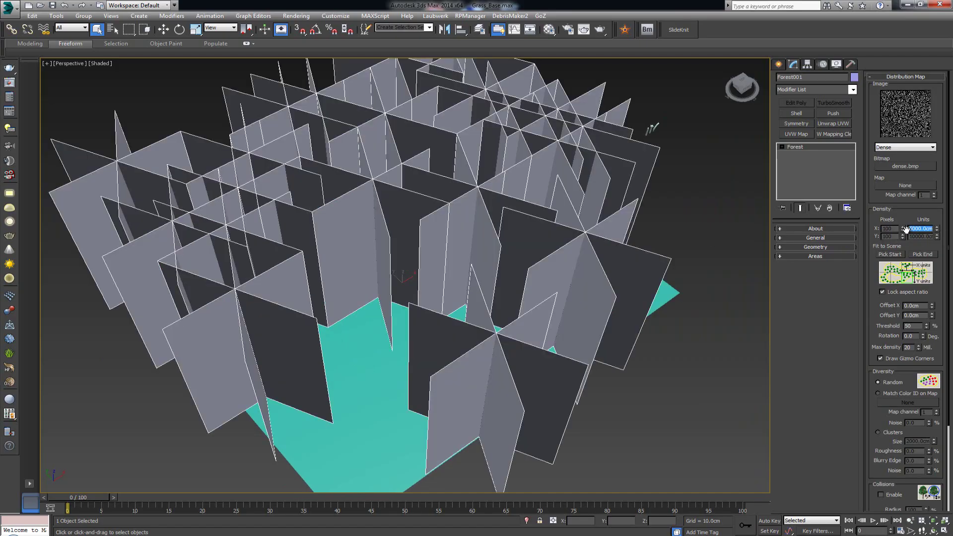
middle_click_drag(513, 213, 489, 177, "alt")
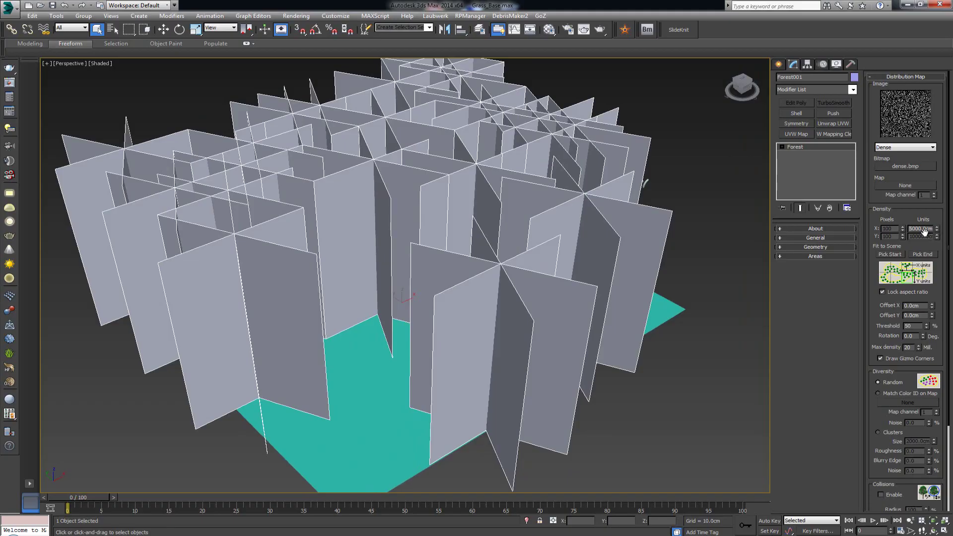
middle_click_drag(519, 169, 528, 212, "alt")
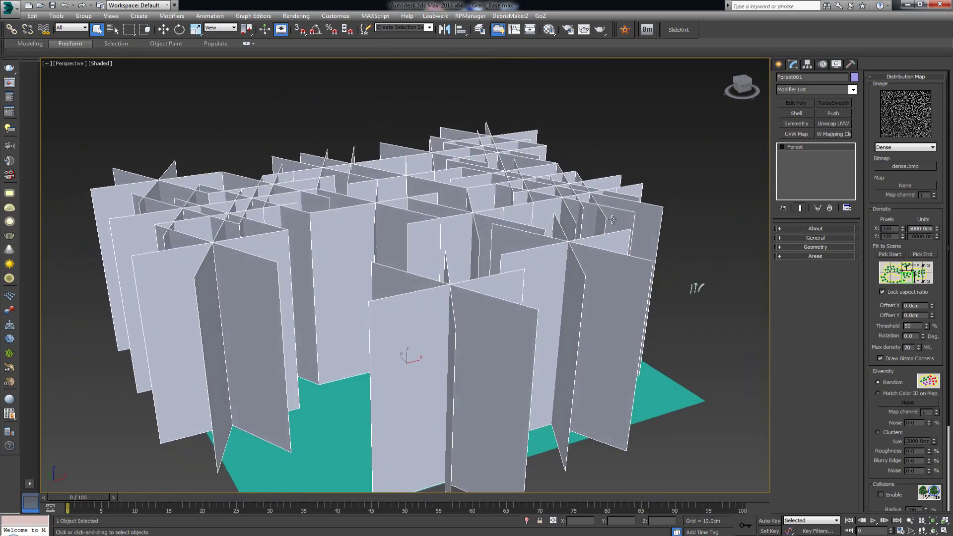
middle_click_drag(588, 231, 600, 232, "alt")
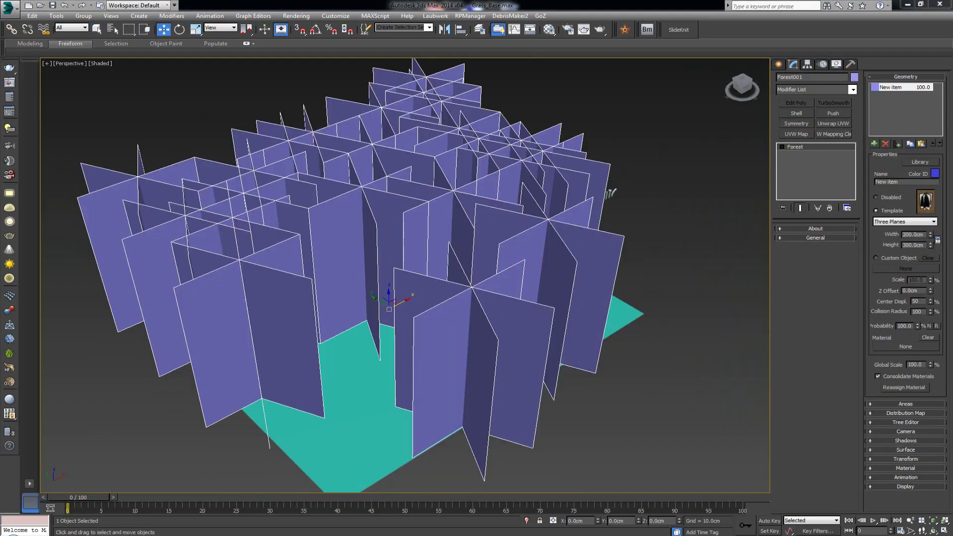
Step: Switch the forest's geometry item from the template to Custom Object, using the straight box beside the plane (Box001) as source
middle_click_drag(372, 214, 476, 180, "alt")
middle_click_drag(595, 229, 738, 411, "alt")
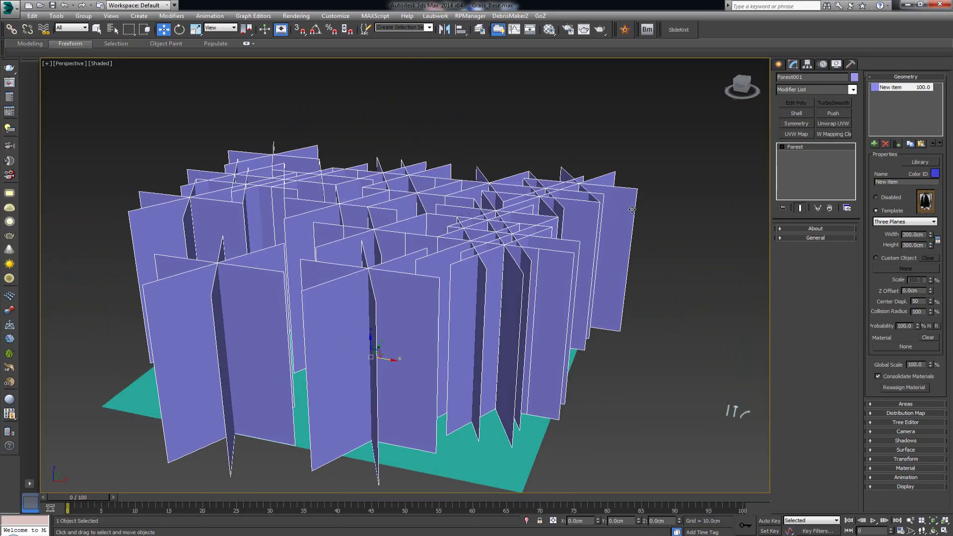
middle_click_drag(586, 210, 429, 152)
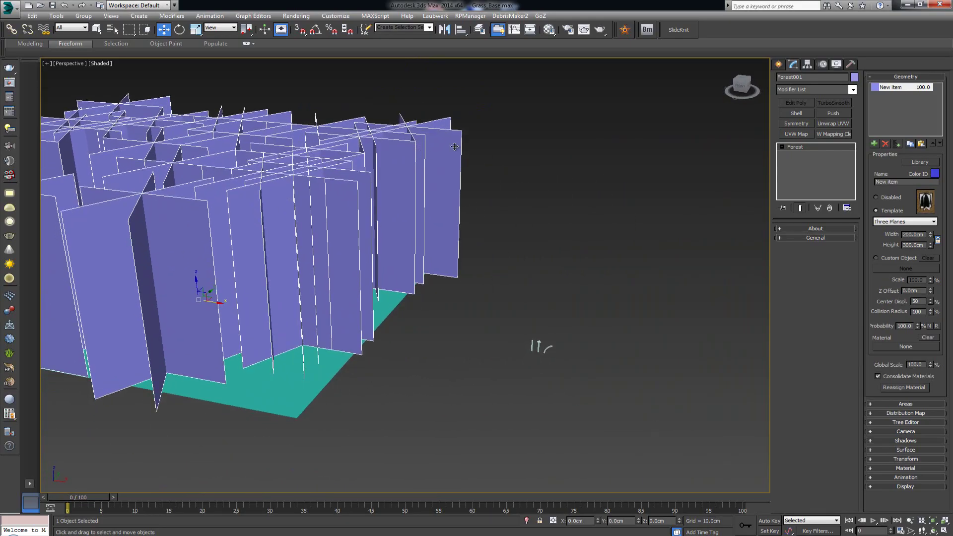
mouse_move(450, 233)
middle_mouse_down("alt")
mouse_move(420, 235)
mouse_move(440, 238)
middle_mouse_up("alt")
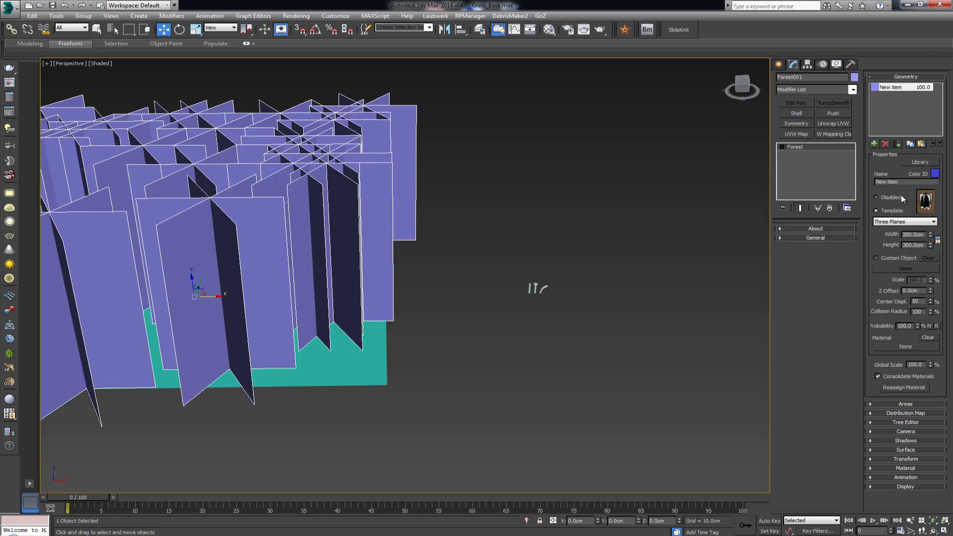
left_click(897, 257)
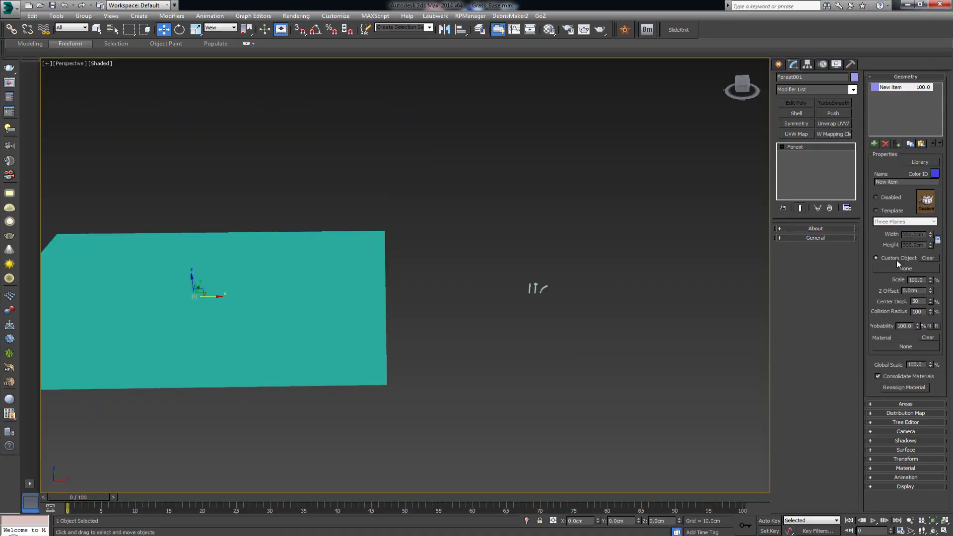
left_click(897, 269)
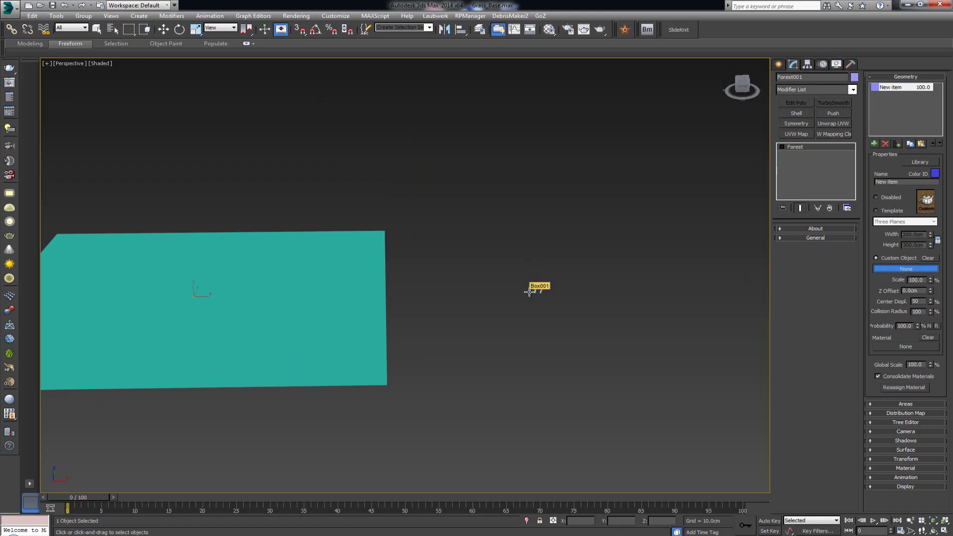
scroll(529, 292, "up", 5)
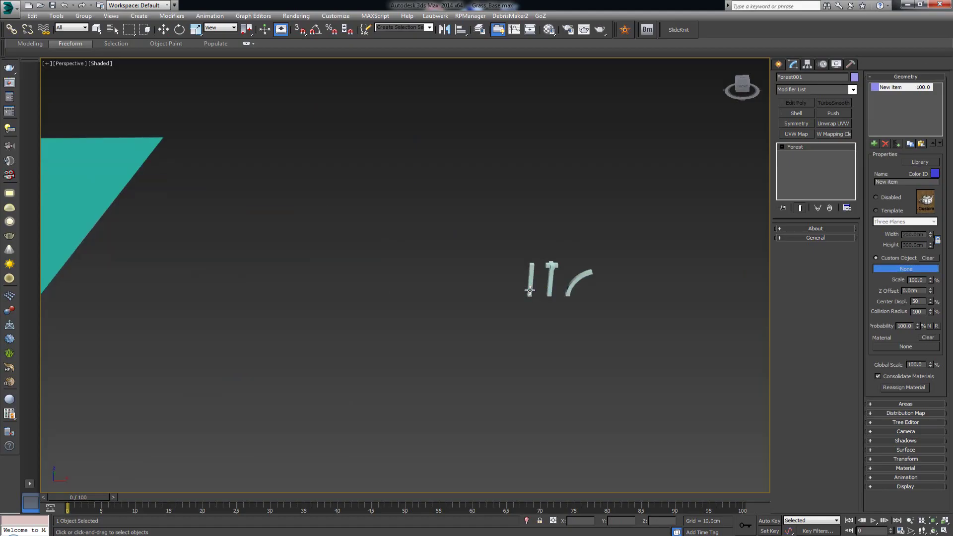
left_click(530, 292)
key("z")
scroll(638, 145, "down", 5)
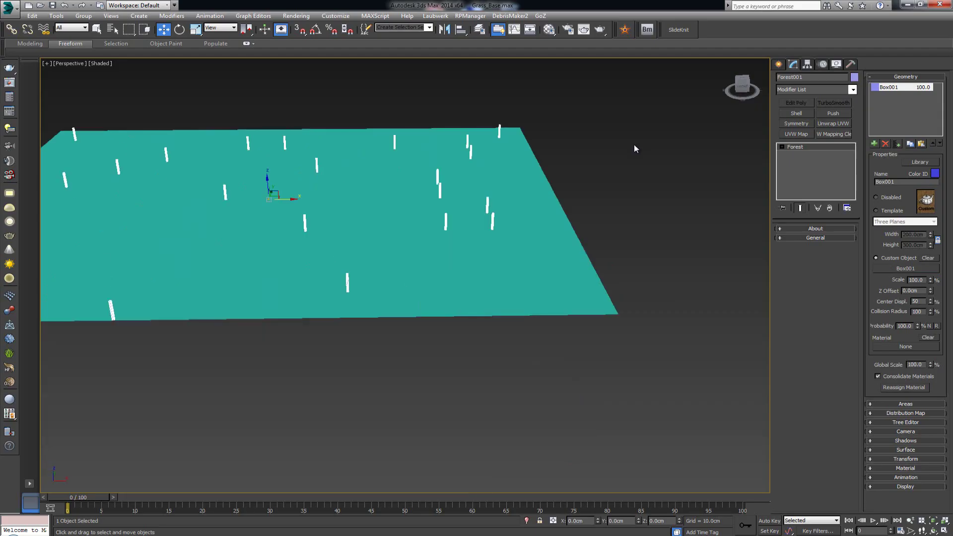
Step: Compare the original straight box with its scattered copies on the plane, selecting the box and then the forest object
middle_click_drag(348, 196, 401, 206, "alt")
middle_click_drag(297, 186, 419, 180)
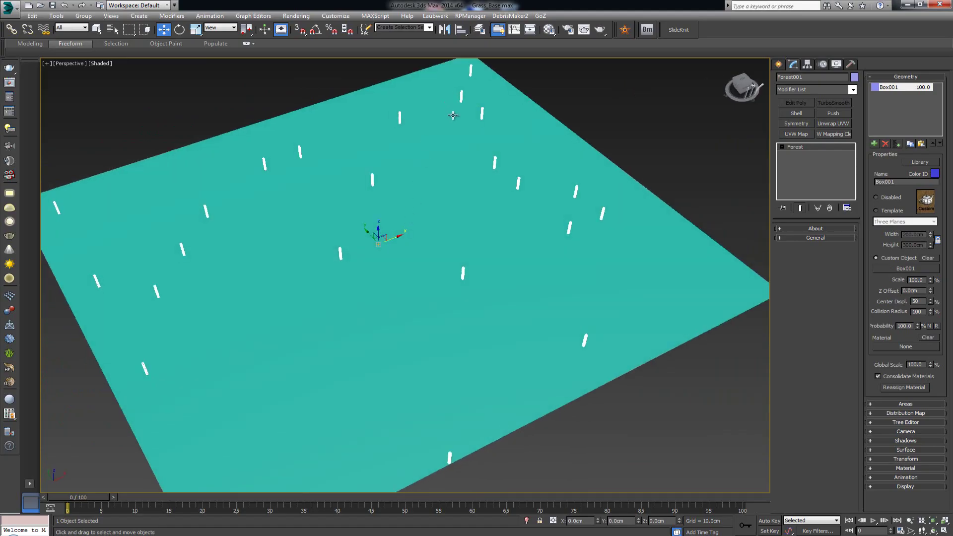
right_click(603, 220)
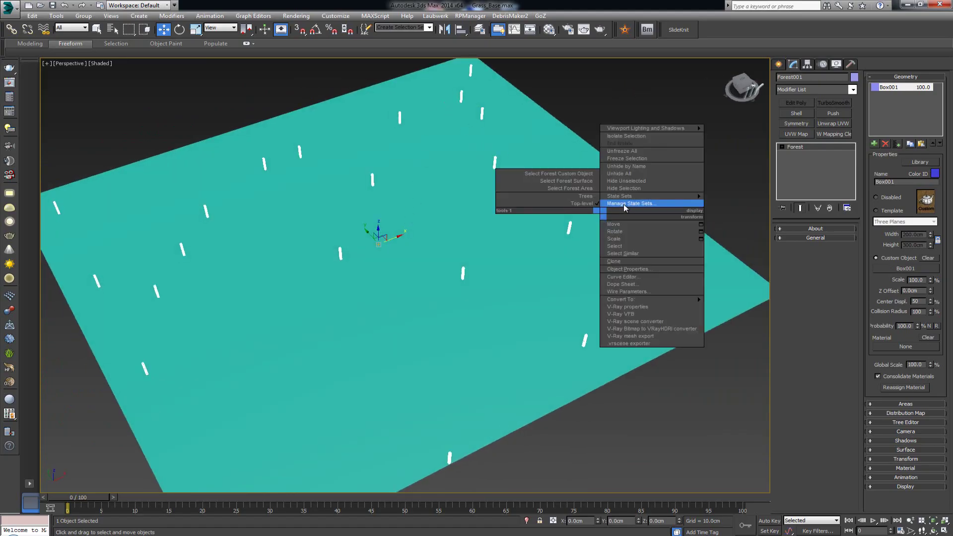
left_click(660, 159)
middle_click_drag(659, 159, 622, 135, "alt")
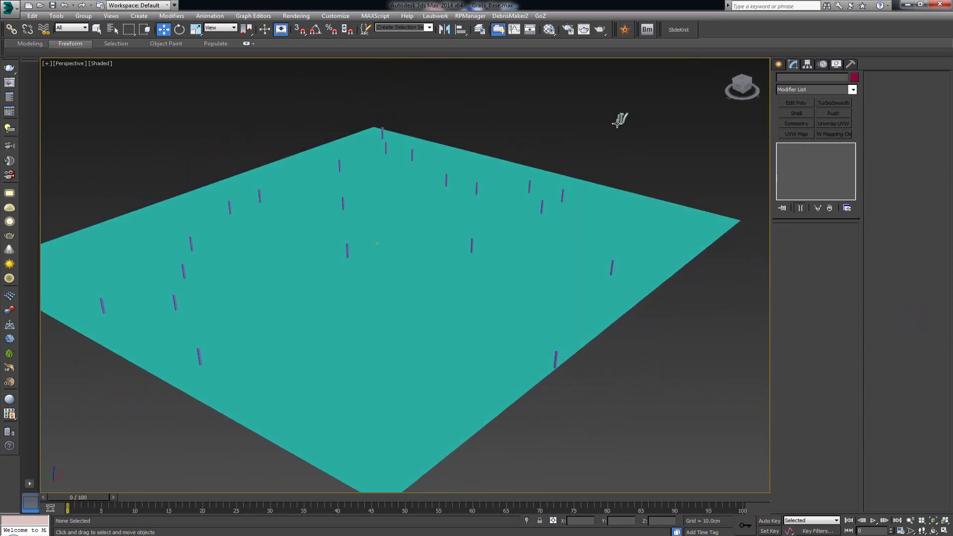
left_click(618, 122)
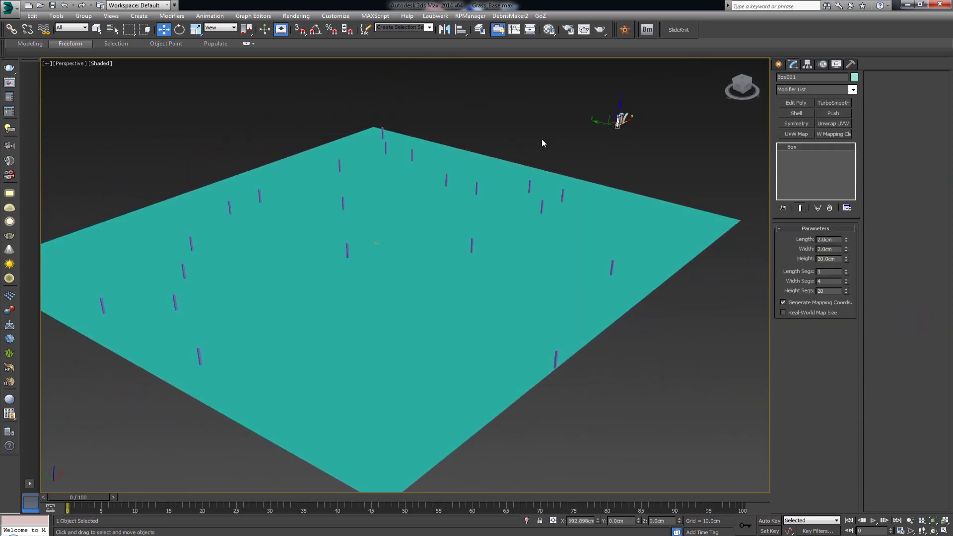
left_click(529, 187)
middle_click_drag(550, 162, 560, 156, "alt")
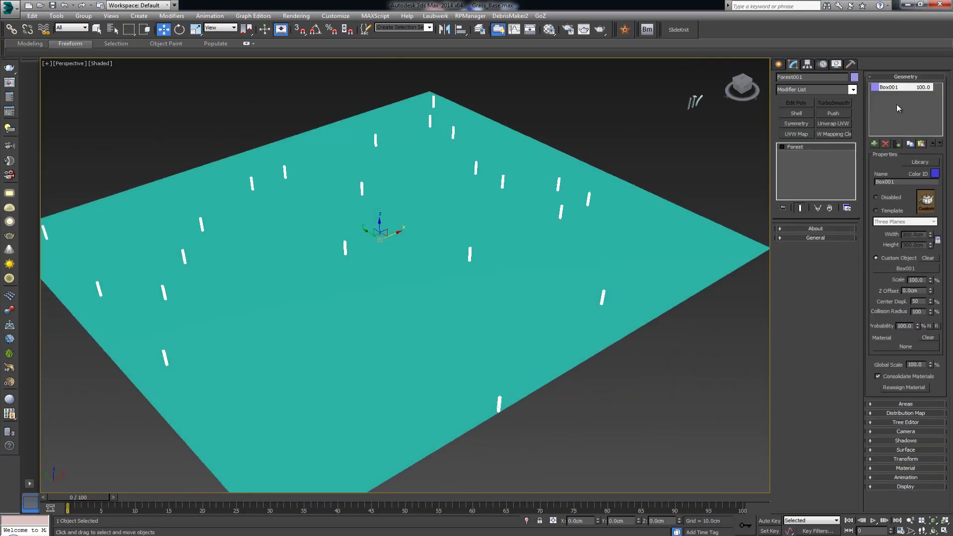
Step: Add a second item to the forest's geometry list
left_click(900, 78)
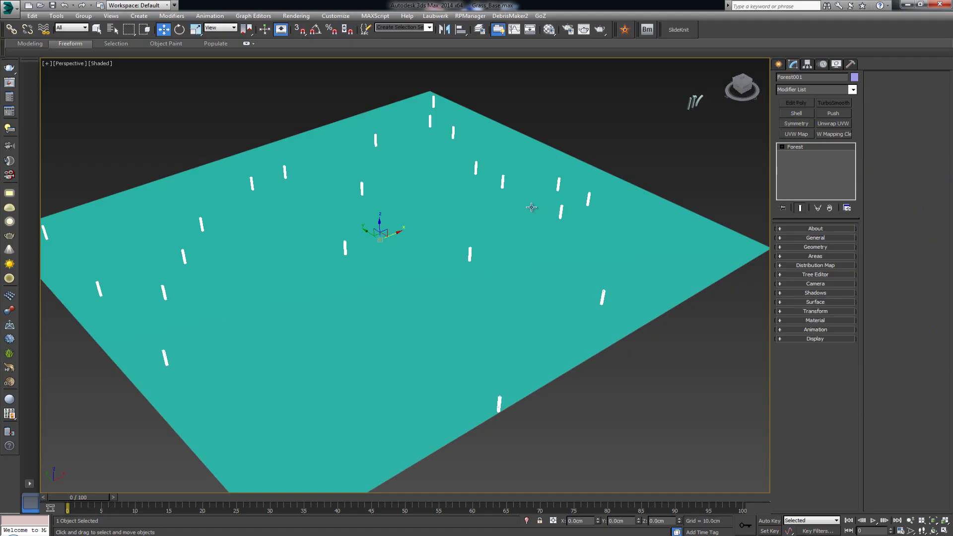
left_click(812, 248)
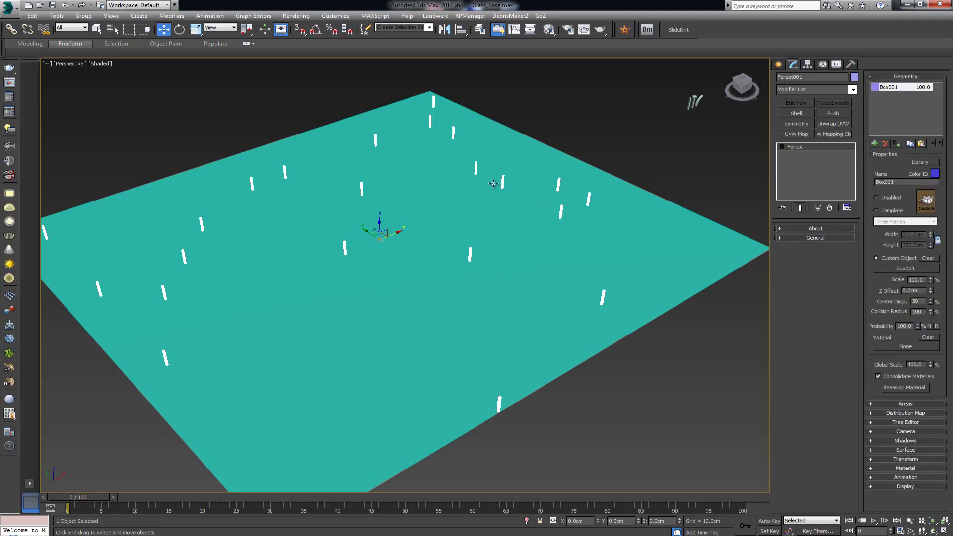
scroll(522, 155, "up", 2)
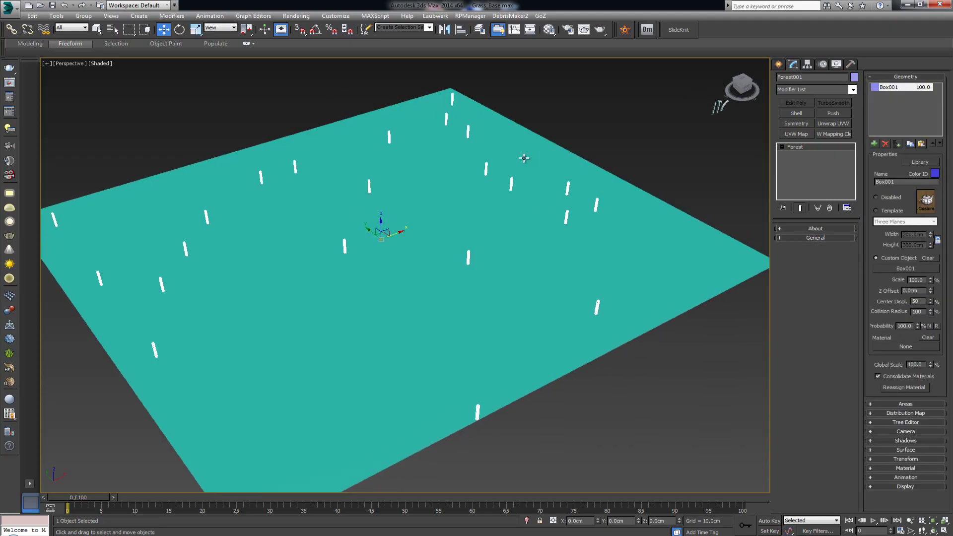
middle_click_drag(629, 112, 415, 216)
middle_click_drag(580, 185, 870, 117, "alt")
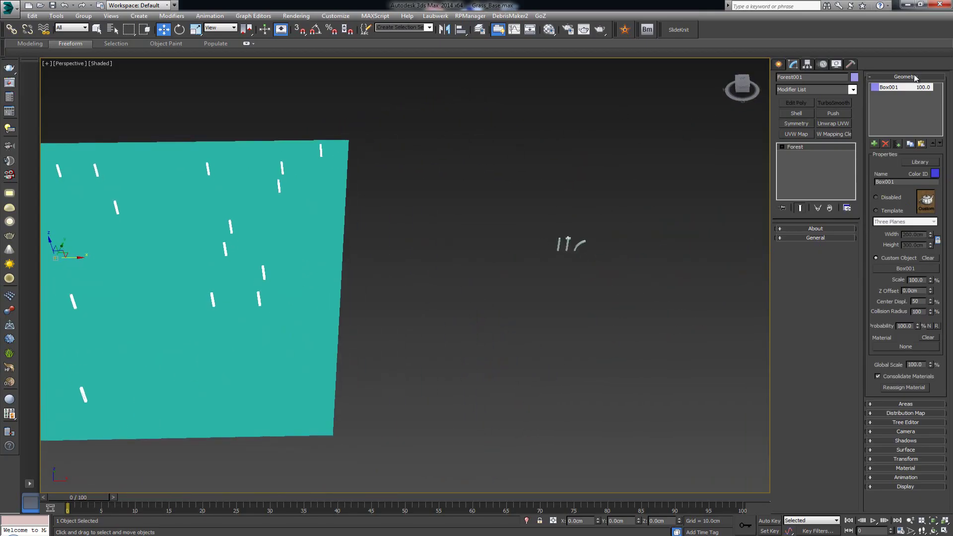
scroll(531, 177, "up", 6)
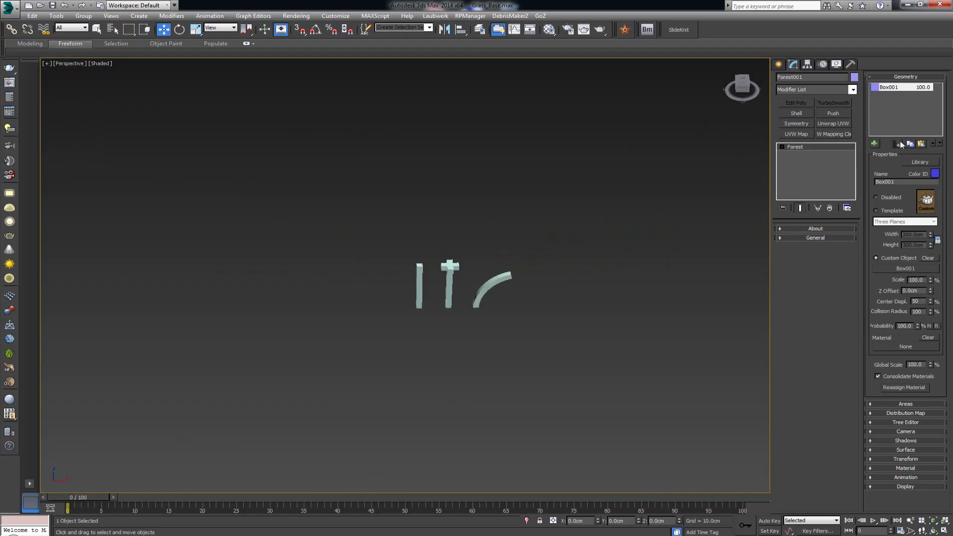
left_click(874, 144)
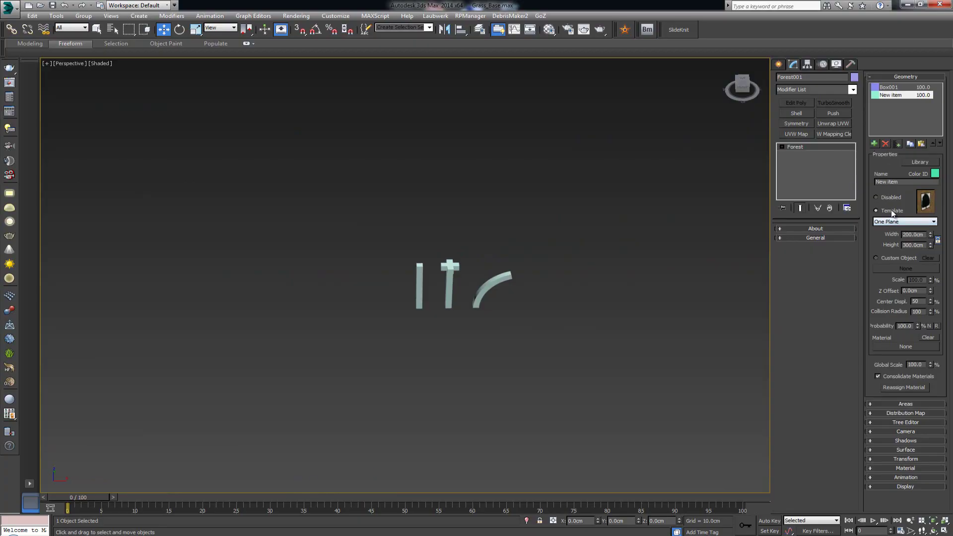
Step: Set the second geometry item to Custom Object and assign the cross-topped box (Box002) as its source
scroll(315, 216, "down", 8)
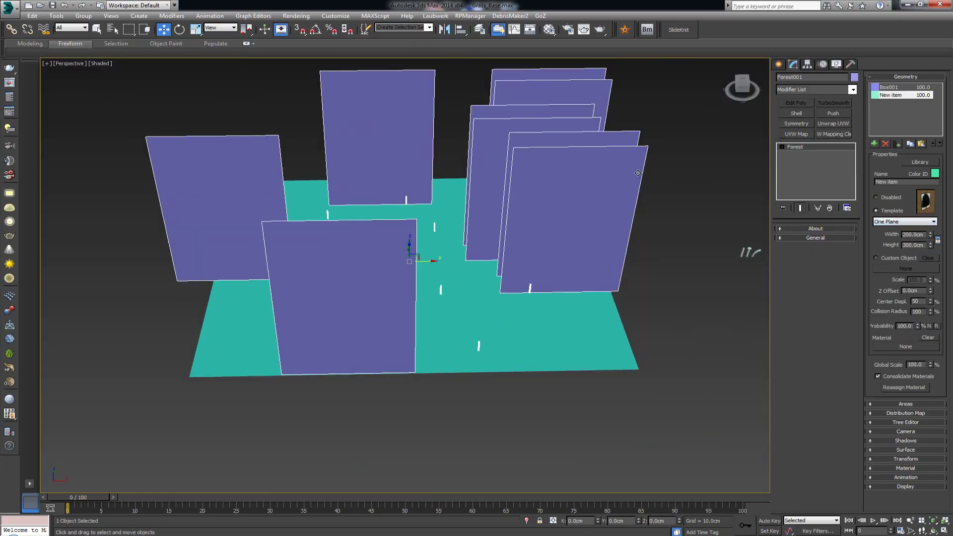
middle_click_drag(578, 144, 378, 143)
scroll(378, 143, "up", 5)
middle_click_drag(579, 171, 456, 108)
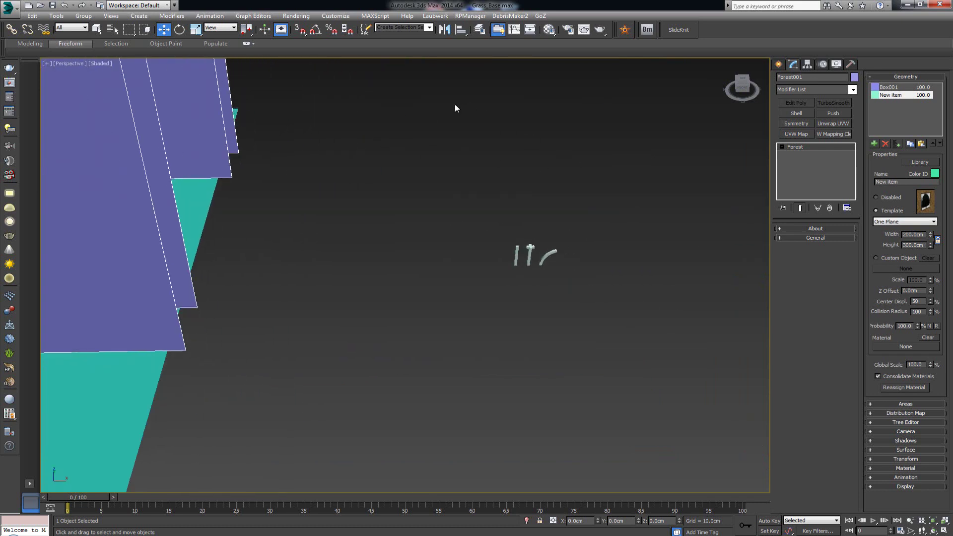
scroll(479, 149, "up", 3)
scroll(598, 300, "up", 4)
left_click(904, 259)
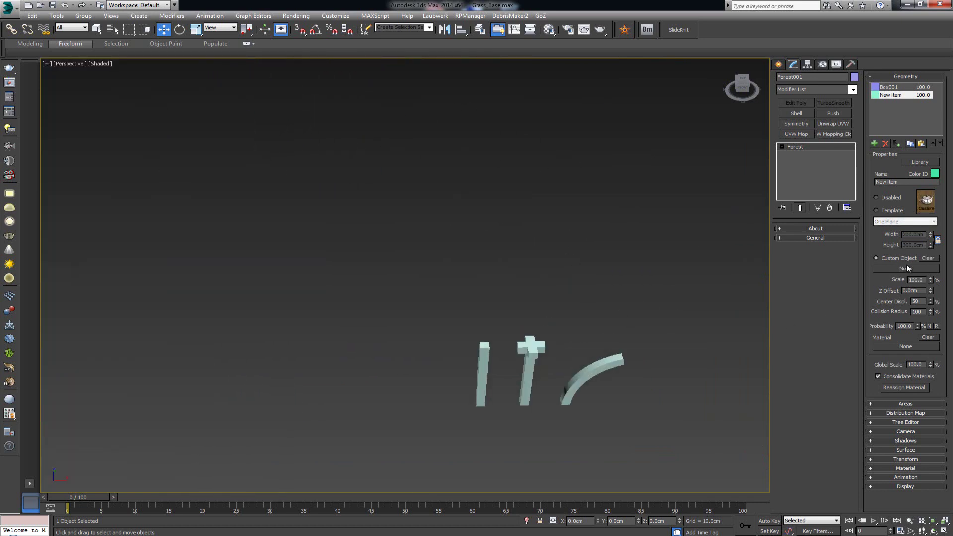
left_click(906, 269)
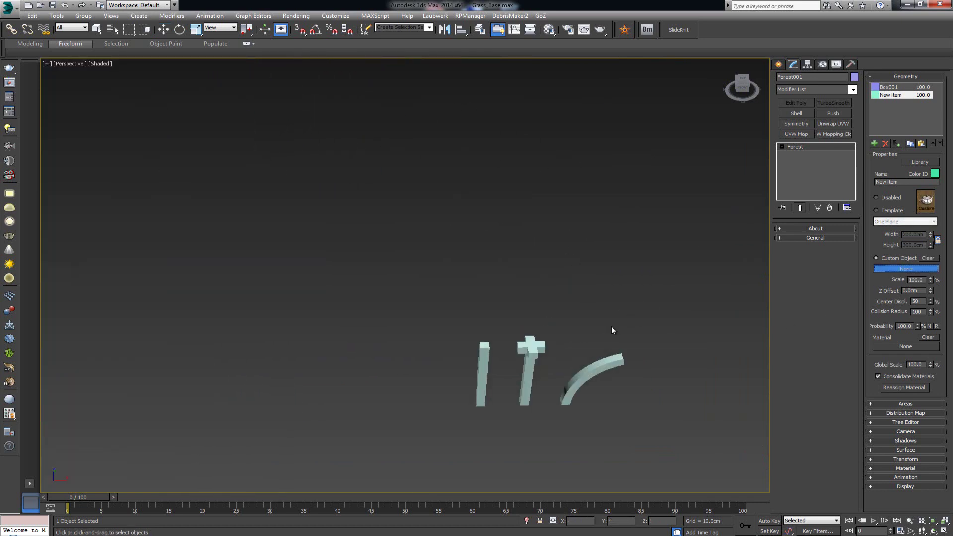
left_click(541, 347)
right_click(540, 304)
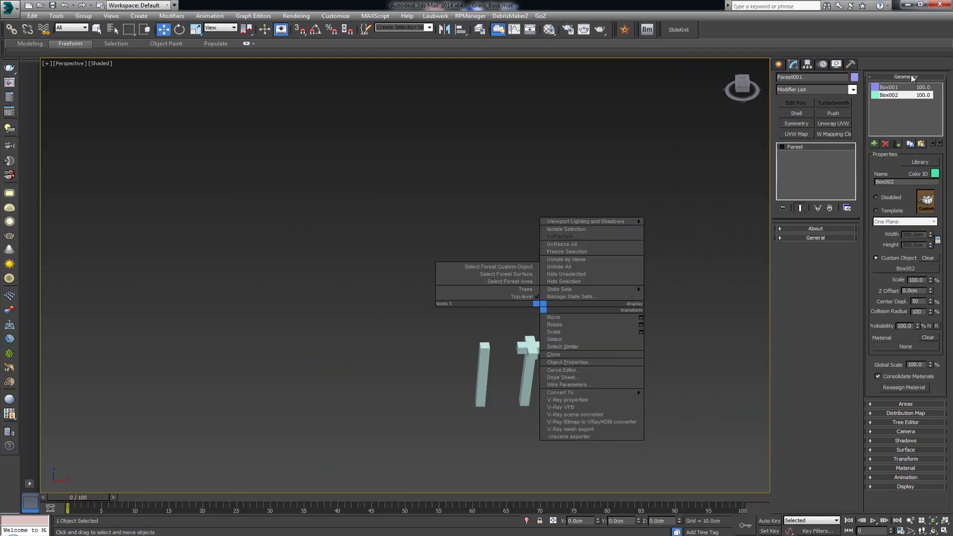
key("Escape")
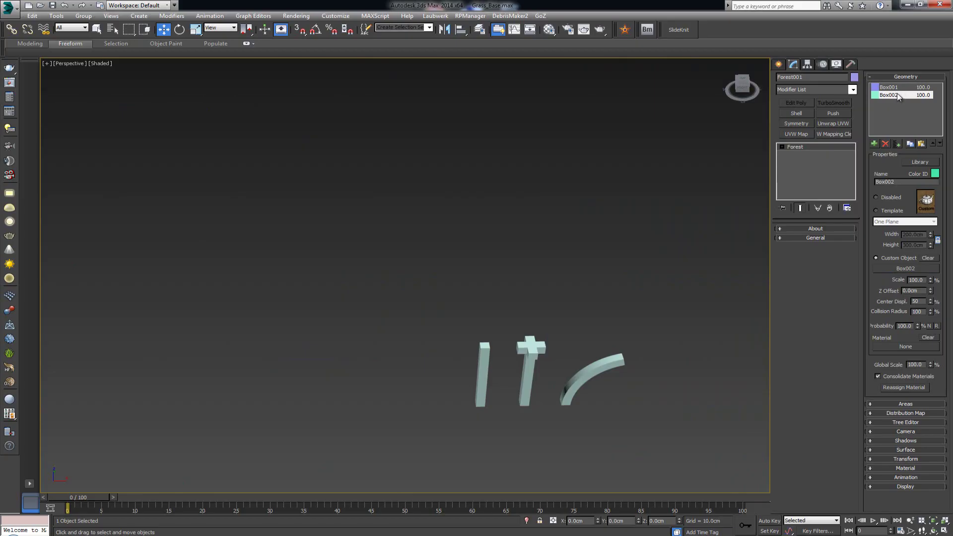
Step: Add a third item to the forest's geometry list as a Custom Object with the curved box (Box003) as its source
middle_click_drag(599, 217, 391, 230, "alt")
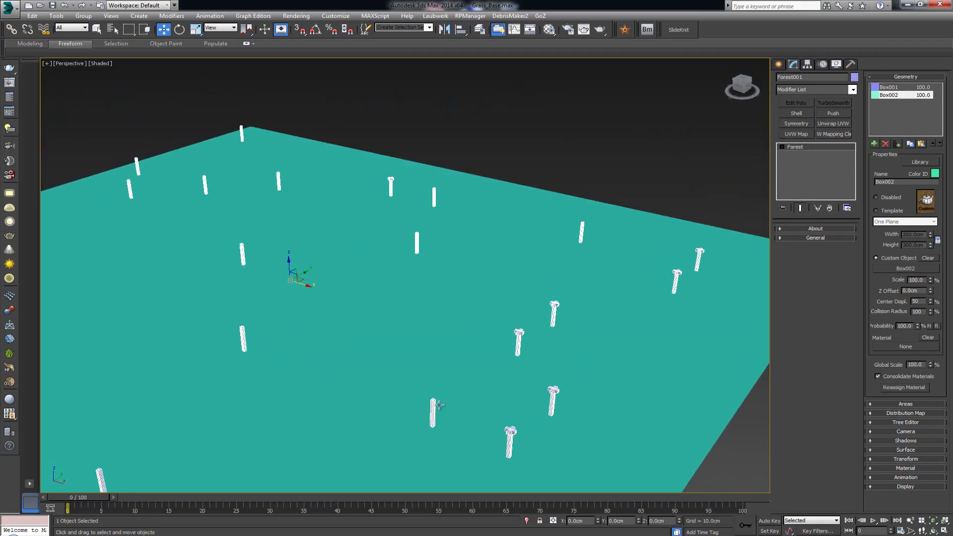
middle_click_drag(478, 238, 508, 291, "alt")
scroll(508, 291, "up", 5)
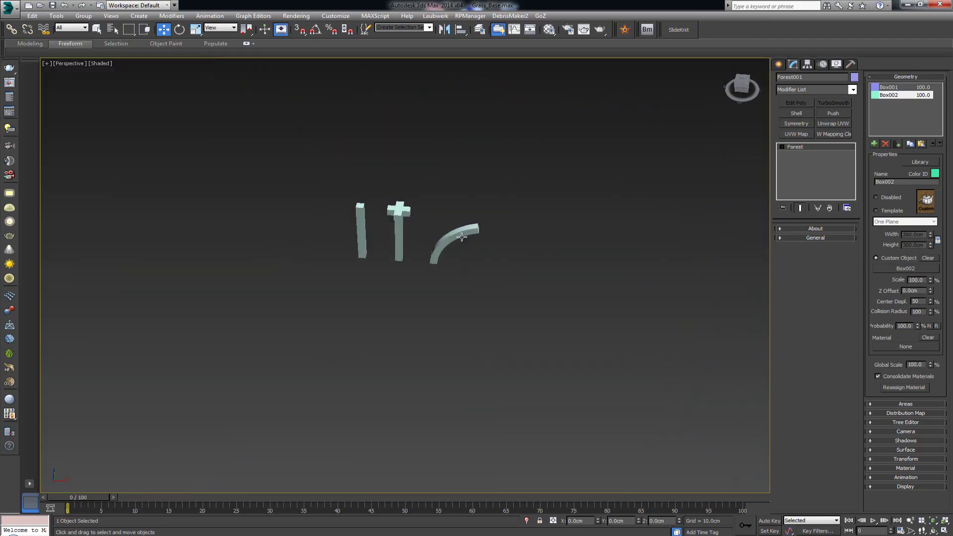
scroll(462, 237, "up", 3)
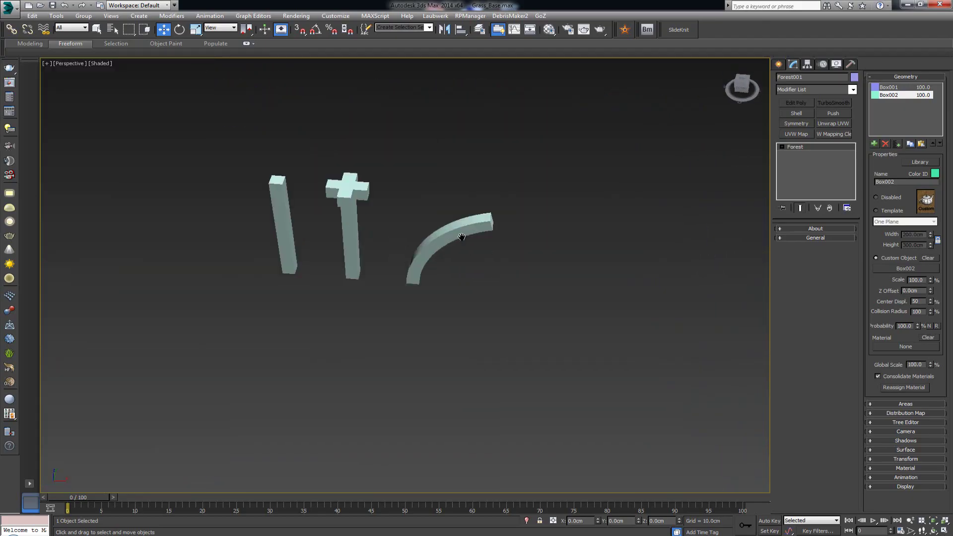
left_click(875, 145)
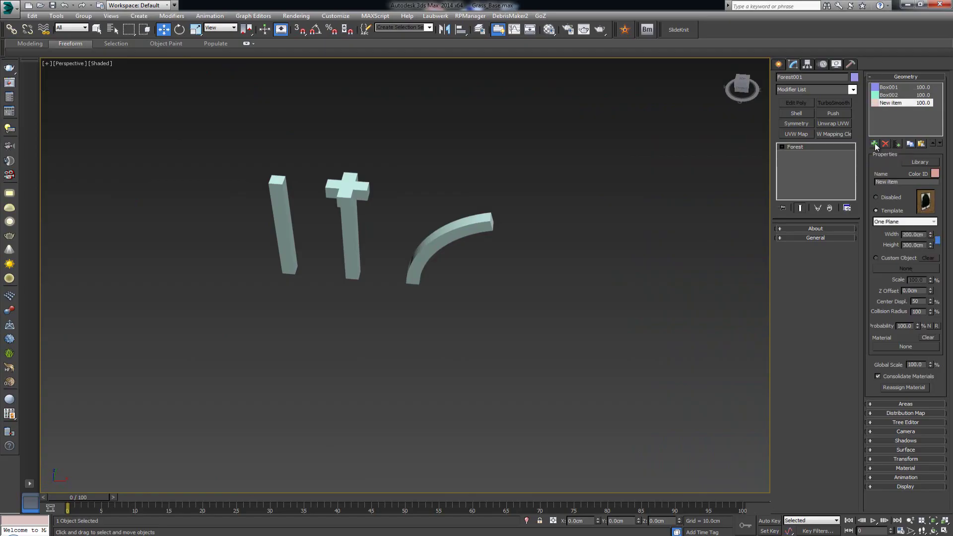
left_click(893, 258)
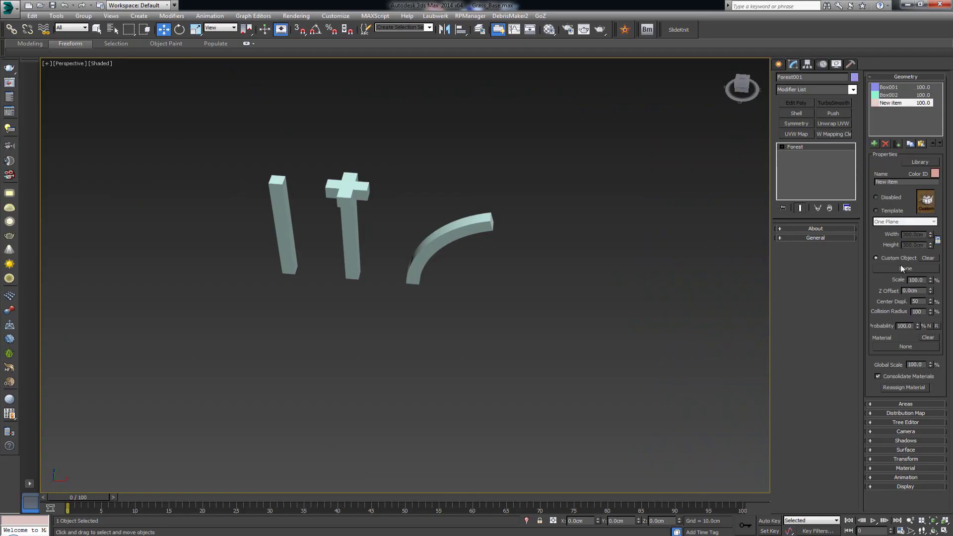
left_click(901, 269)
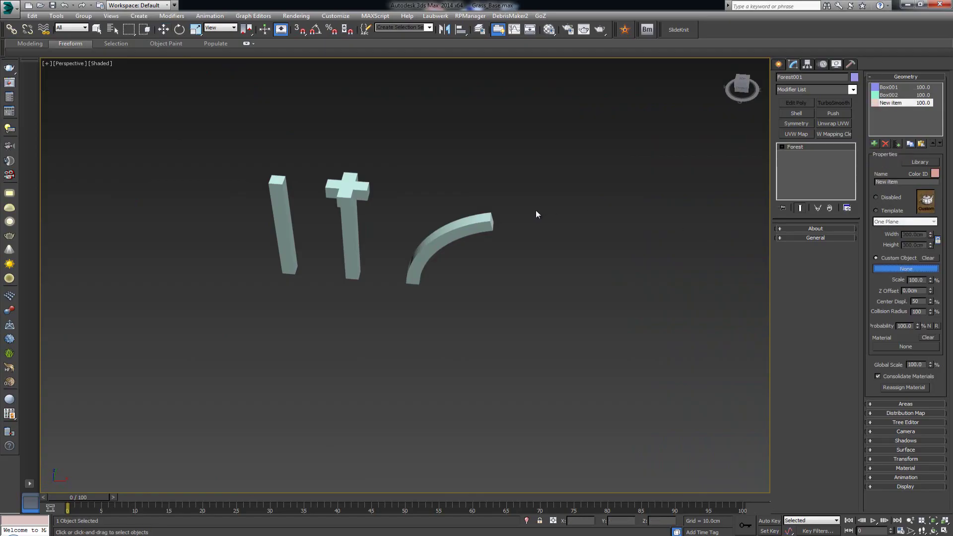
left_click(472, 221)
Step: Examine how copies of all three box shapes are scattered over the plane
middle_click_drag(472, 221, 502, 211)
scroll(535, 196, "down", 5)
scroll(536, 200, "down", 3)
middle_click_drag(264, 189, 523, 222, "alt")
scroll(298, 149, "up", 3)
scroll(524, 221, "up", 3)
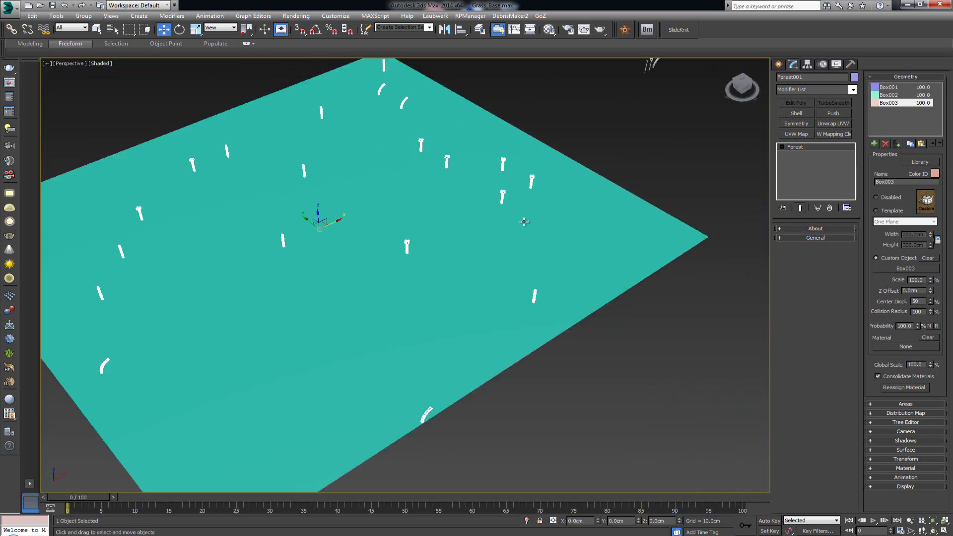
right_click(606, 159)
left_click(551, 107)
middle_click_drag(564, 134, 366, 147, "alt")
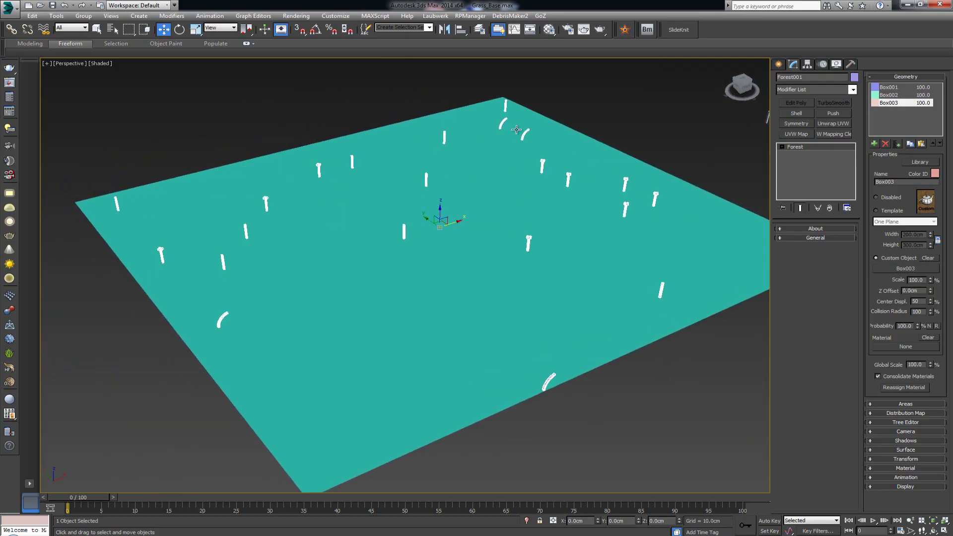
Step: Set the density X units of the forest's distribution map to 1000 cm
left_click(916, 77)
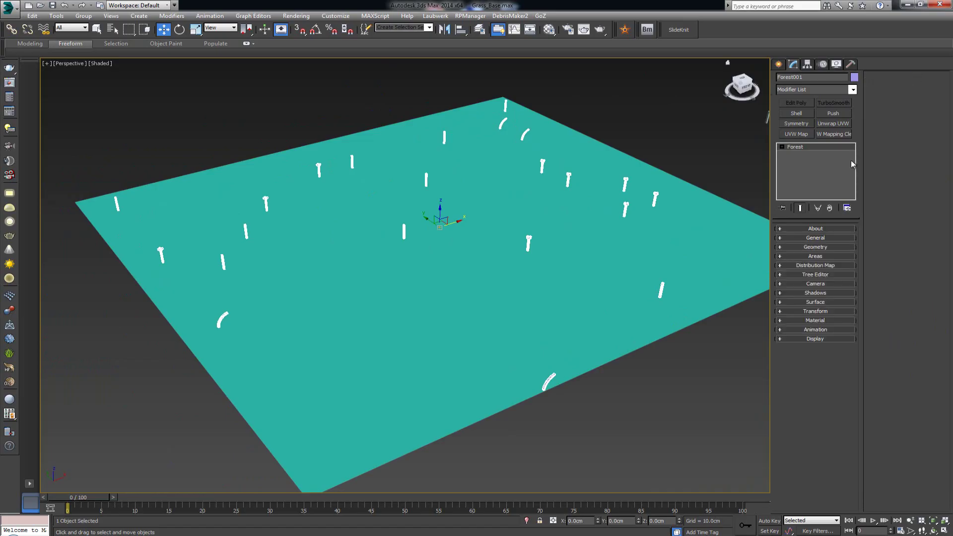
left_click(831, 267)
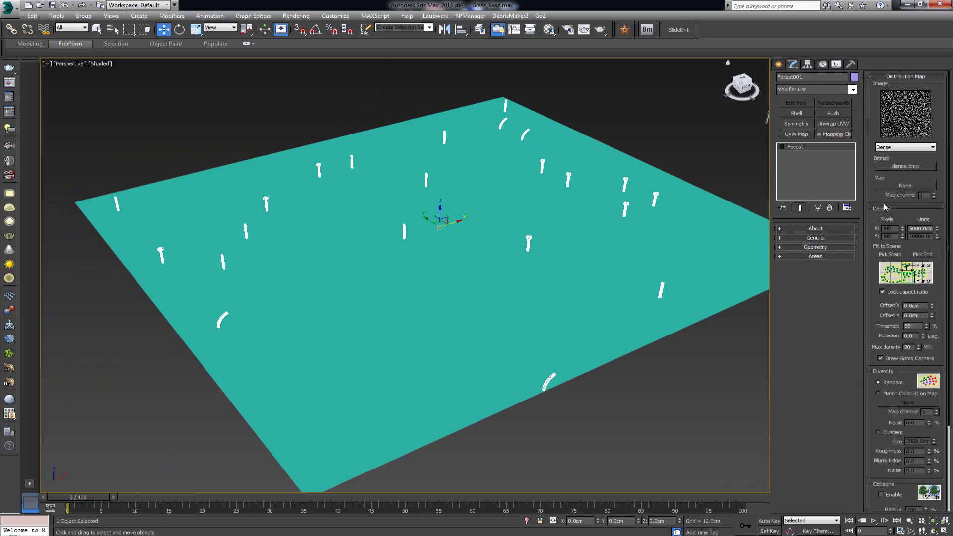
left_click_drag(916, 229, 908, 228)
key("Return")
left_click(645, 117)
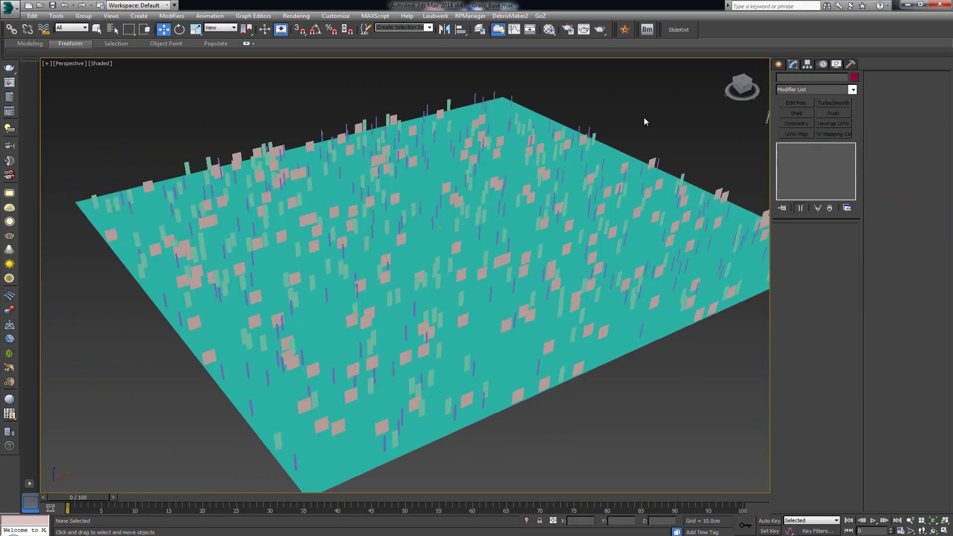
Step: Inspect the denser scatter over the plane from several angles, with the forest object selected again
scroll(491, 168, "up", 3)
mouse_move(491, 168)
middle_mouse_down("alt")
mouse_move(501, 151)
mouse_move(485, 151)
middle_mouse_up("alt")
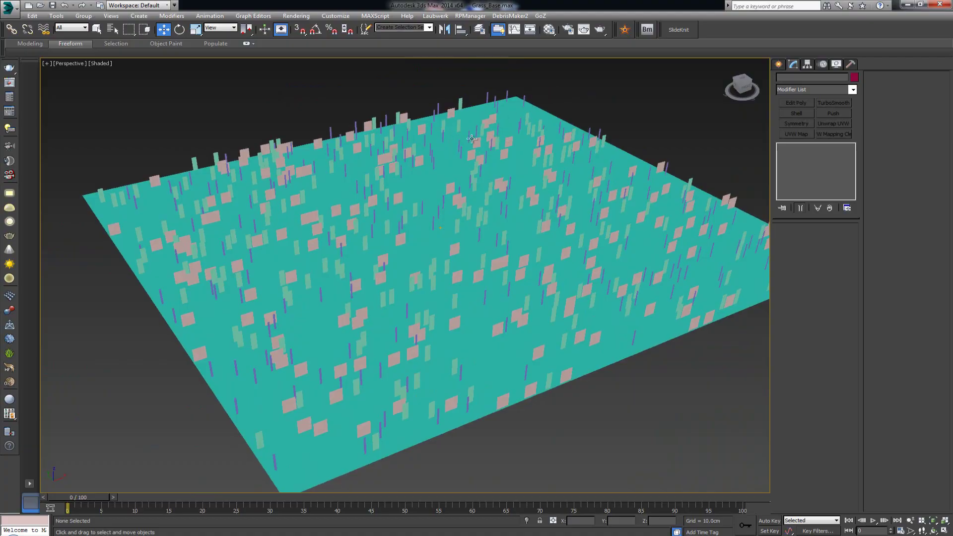
left_click(307, 219)
middle_click_drag(576, 146, 449, 167, "alt")
middle_click_drag(393, 209, 476, 192, "alt")
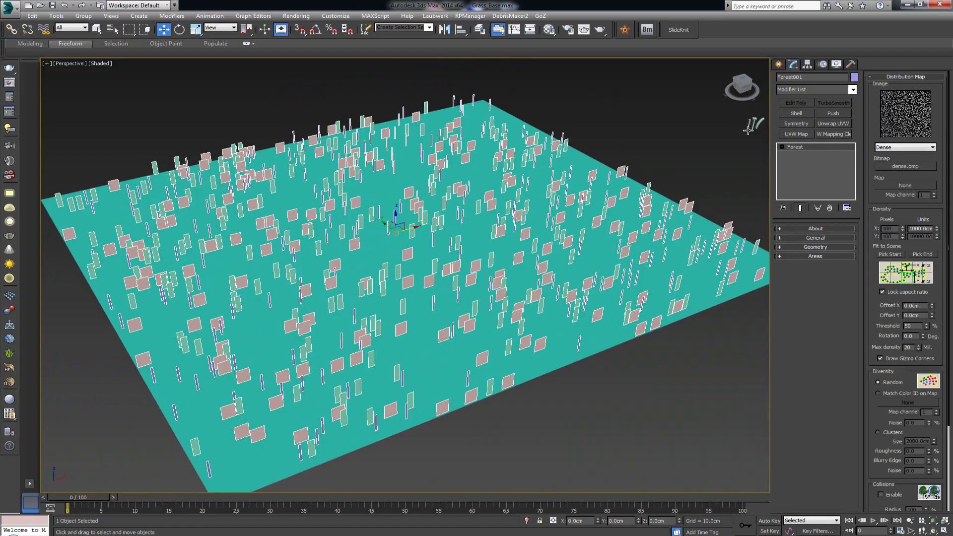
scroll(436, 178, "up", 4)
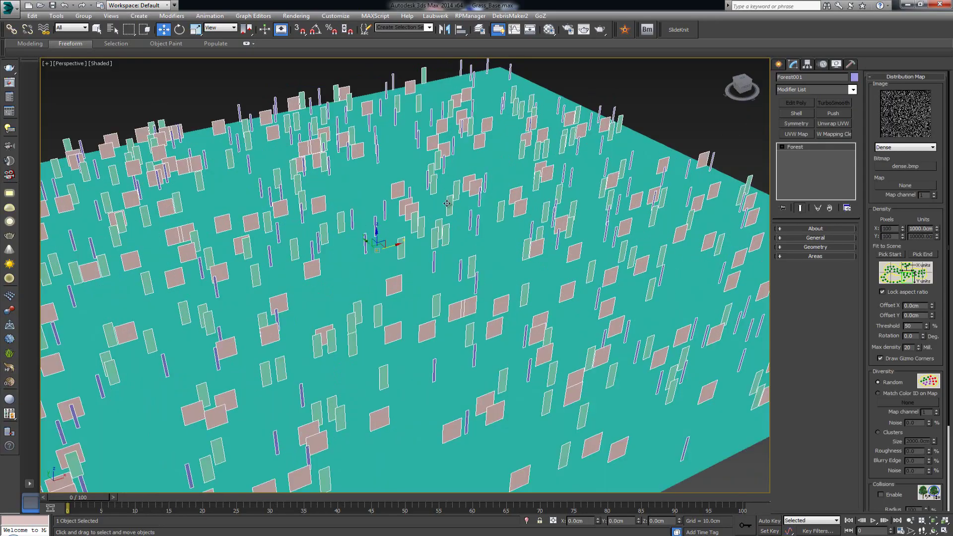
scroll(450, 204, "down", 1)
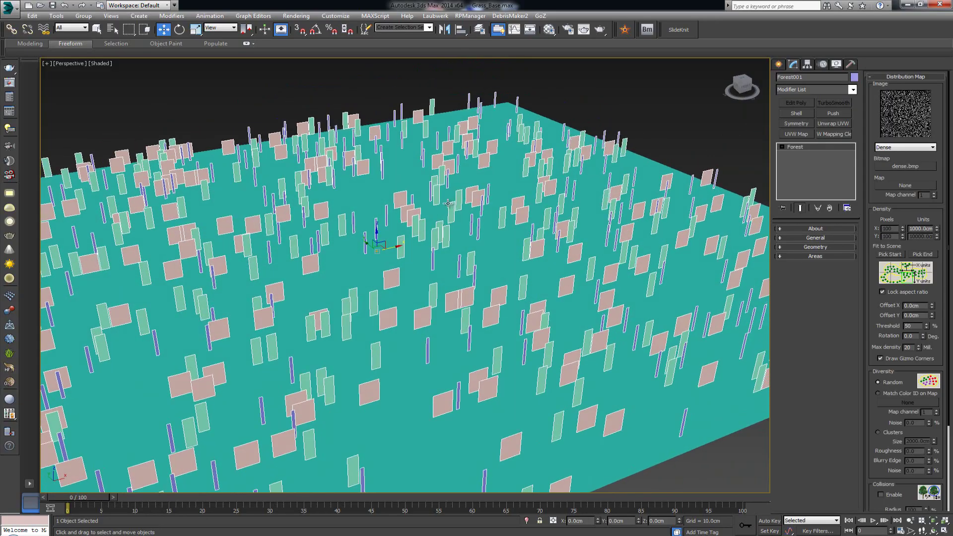
scroll(371, 215, "down", 2)
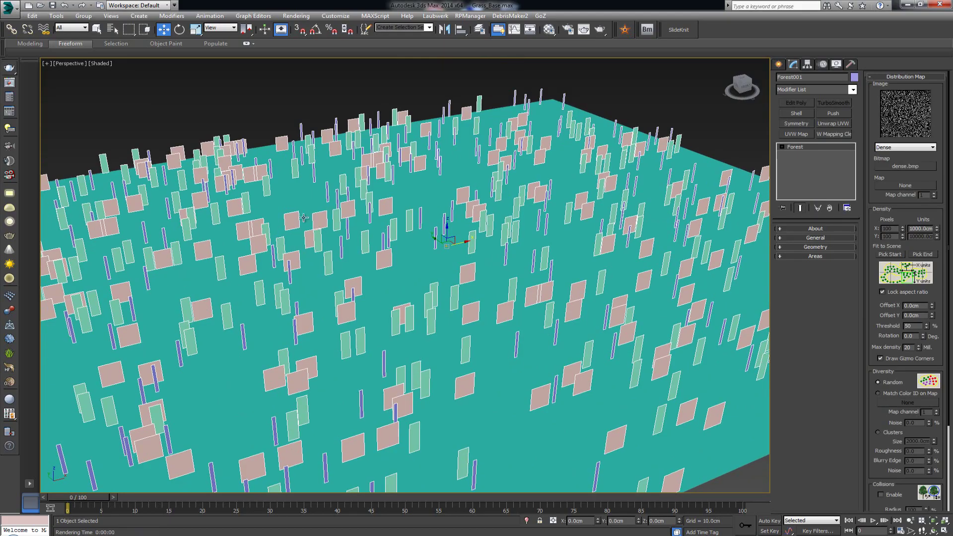
Step: Run a test render of the scattered boxes, inspect it up close, and stop and close the render
left_click(9, 67)
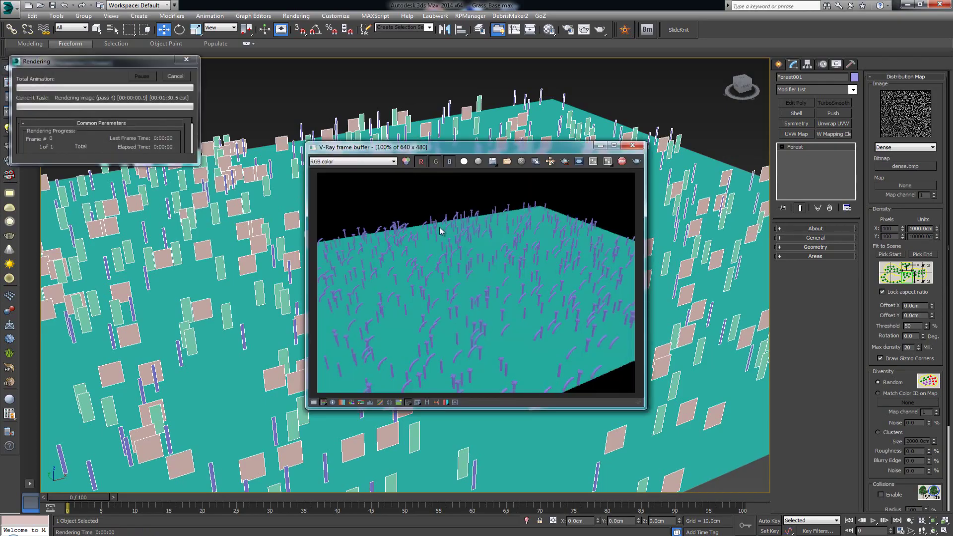
scroll(415, 311, "up", 2)
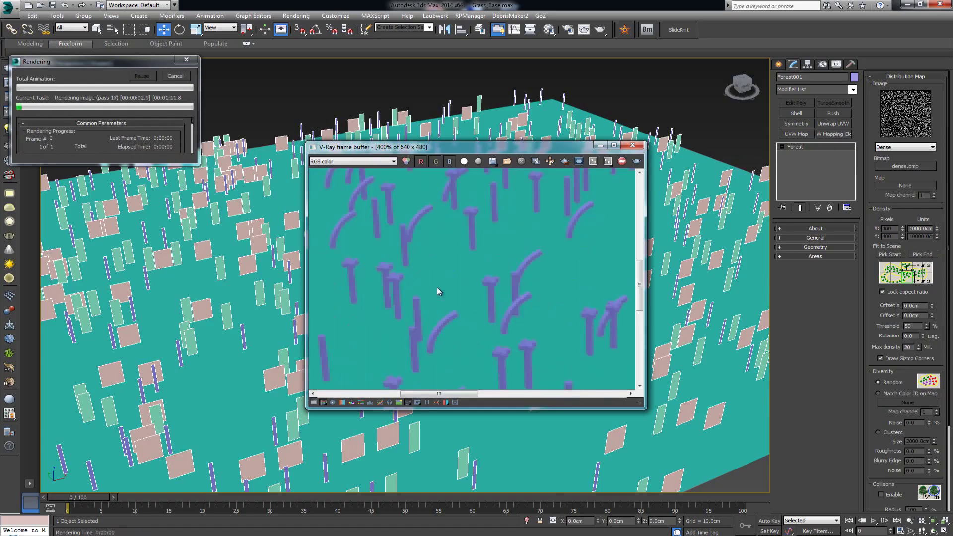
scroll(463, 279, "down", 1)
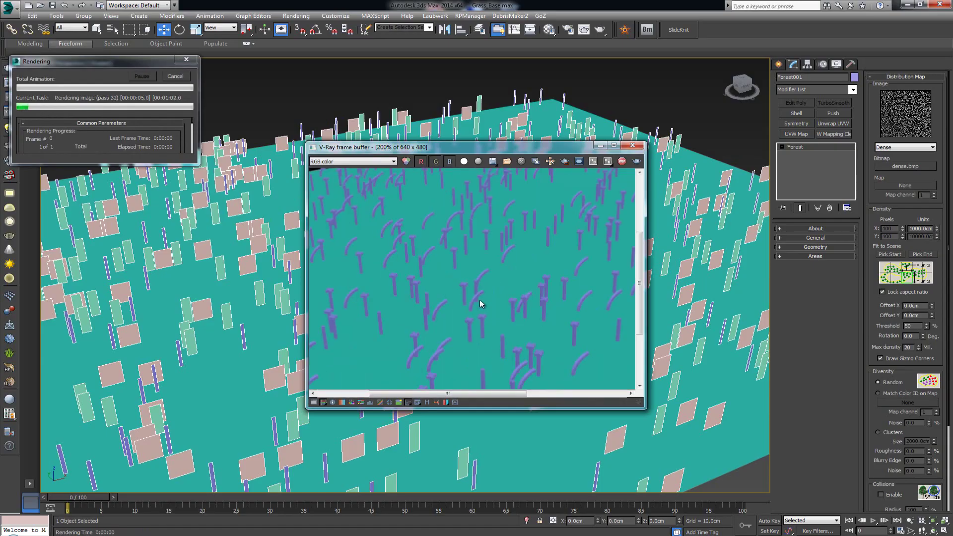
left_click(172, 77)
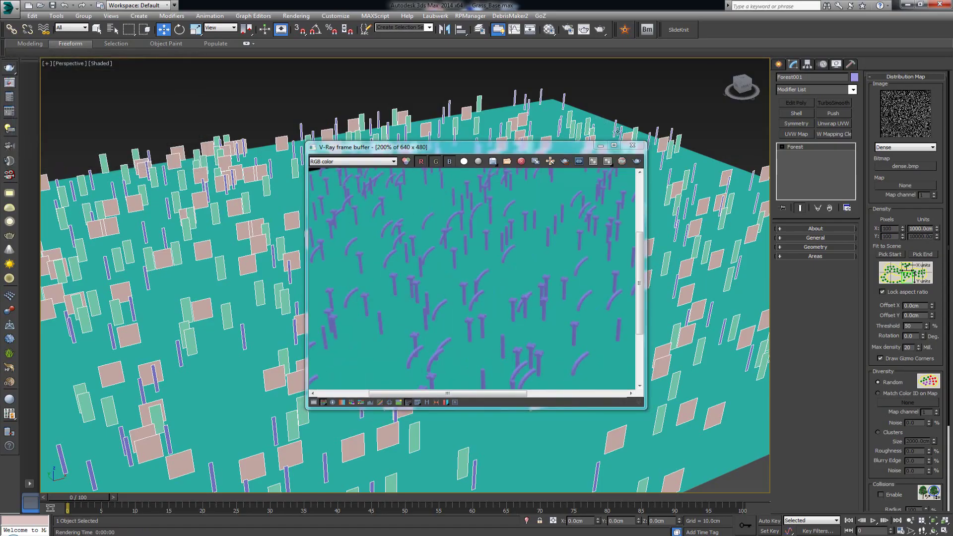
left_click(633, 145)
Step: Set the distribution map's density X units to 300 cm
middle_click_drag(446, 218, 472, 241, "alt")
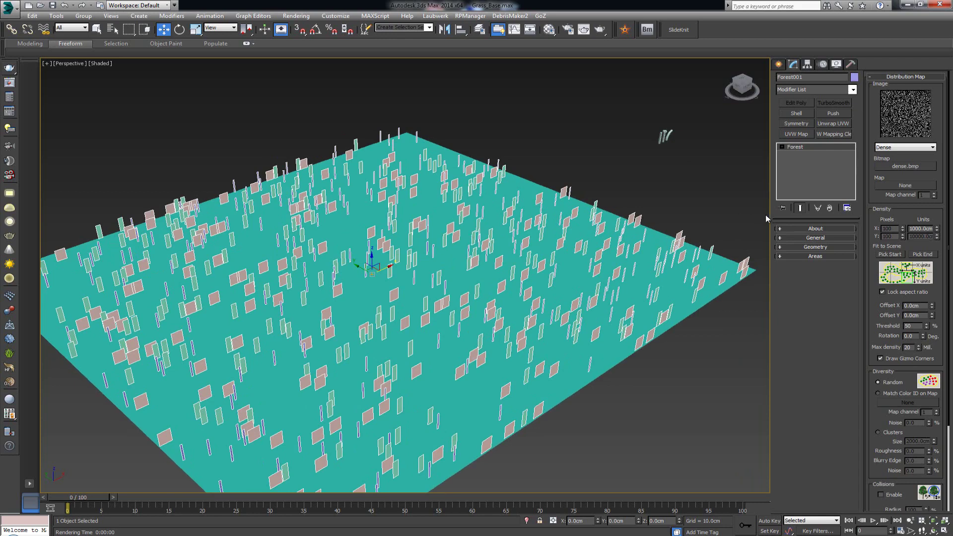
left_click(918, 230)
type("30")
key("Return")
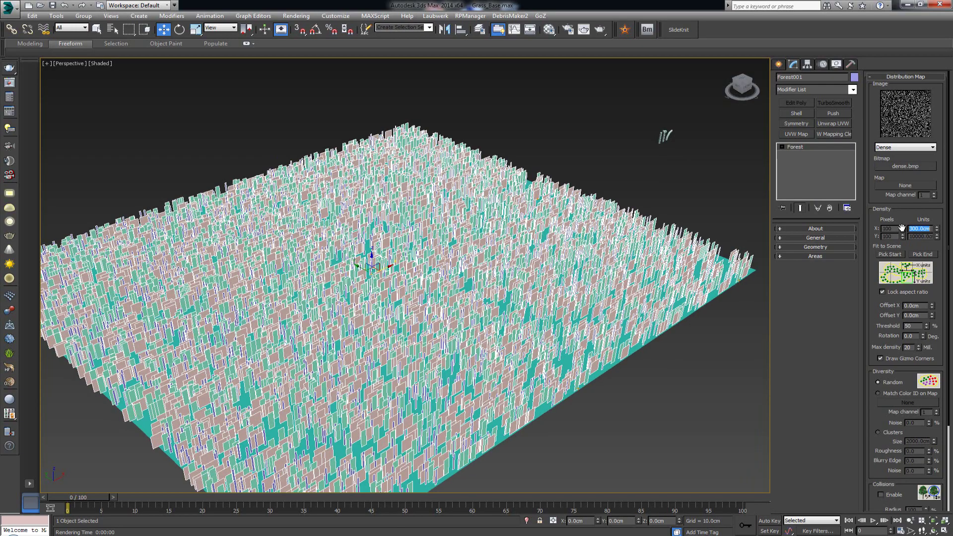
Step: Deselect the forest, test-render a closer view of the dense scatter, and cancel the render after checking it
left_click(571, 145)
middle_click_drag(494, 224, 453, 228, "alt")
scroll(453, 228, "up", 3)
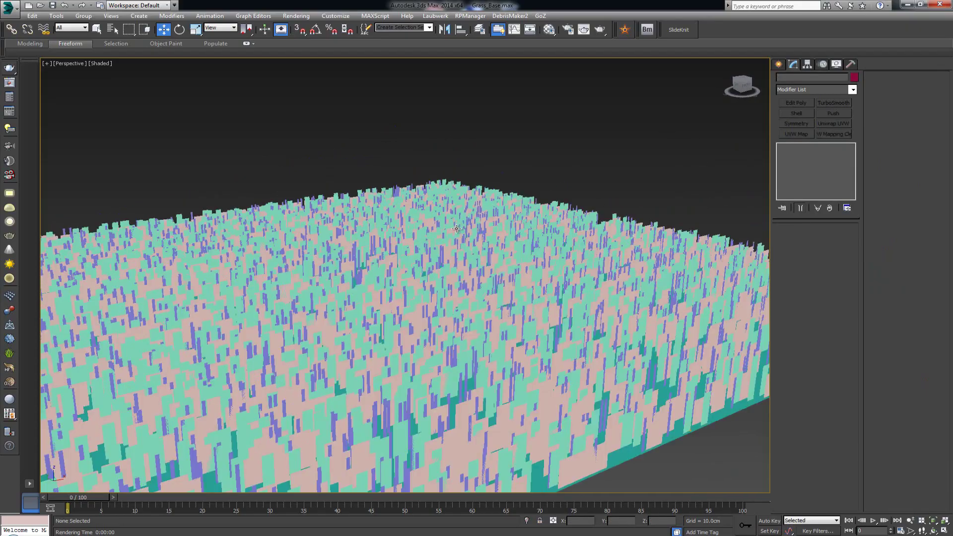
scroll(492, 213, "up", 6)
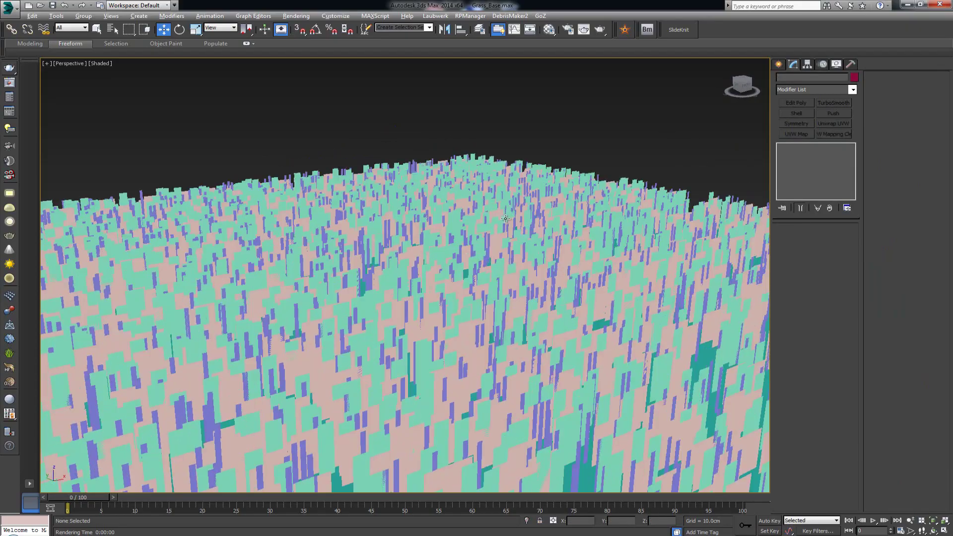
key("shift+q")
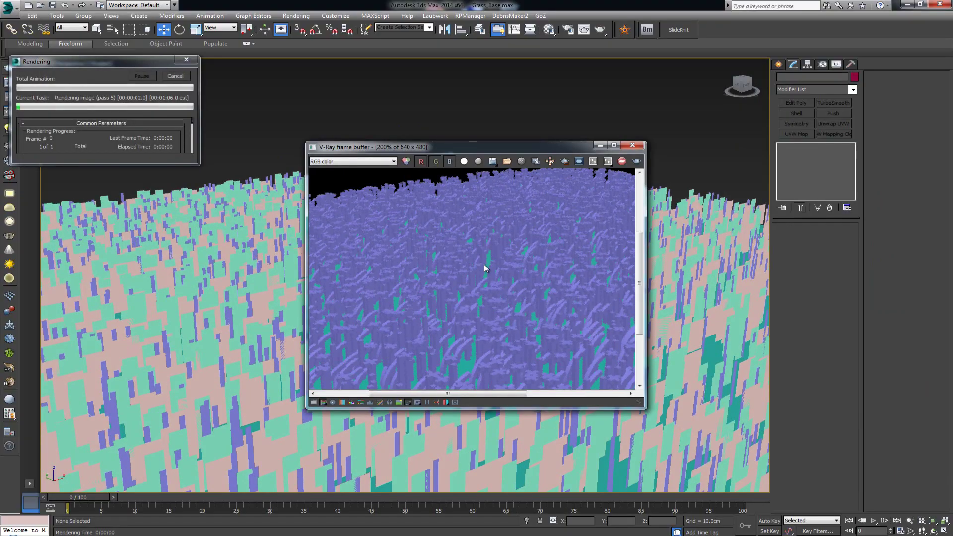
scroll(492, 279, "down", 2)
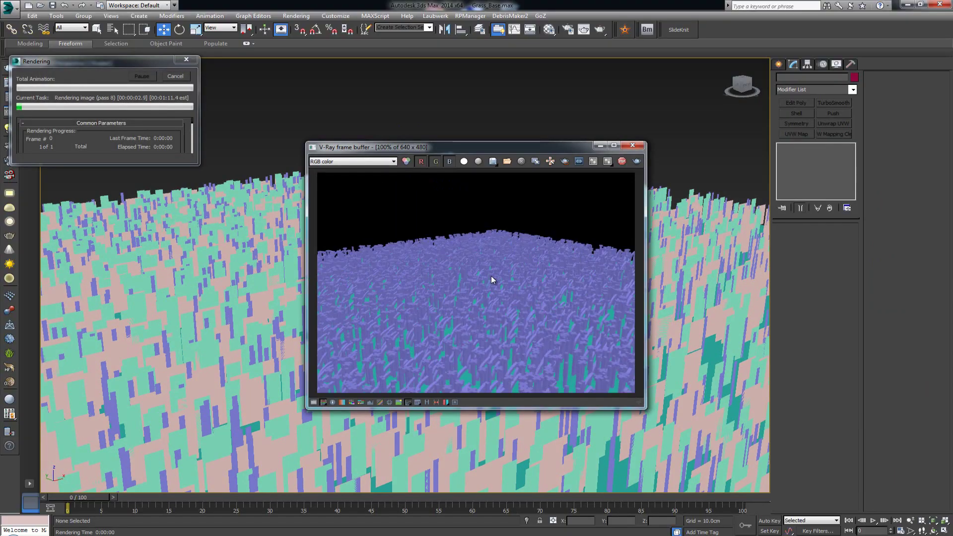
left_click(633, 145)
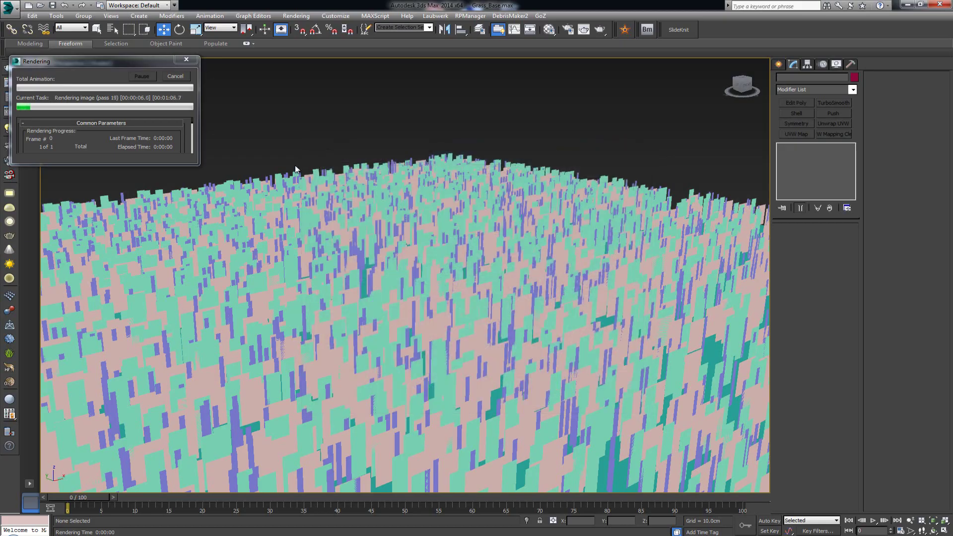
left_click(175, 76)
Step: Test-render the dense scatter from a low, near-ground angle, and stop and close the render
middle_click_drag(344, 230, 344, 217, "alt")
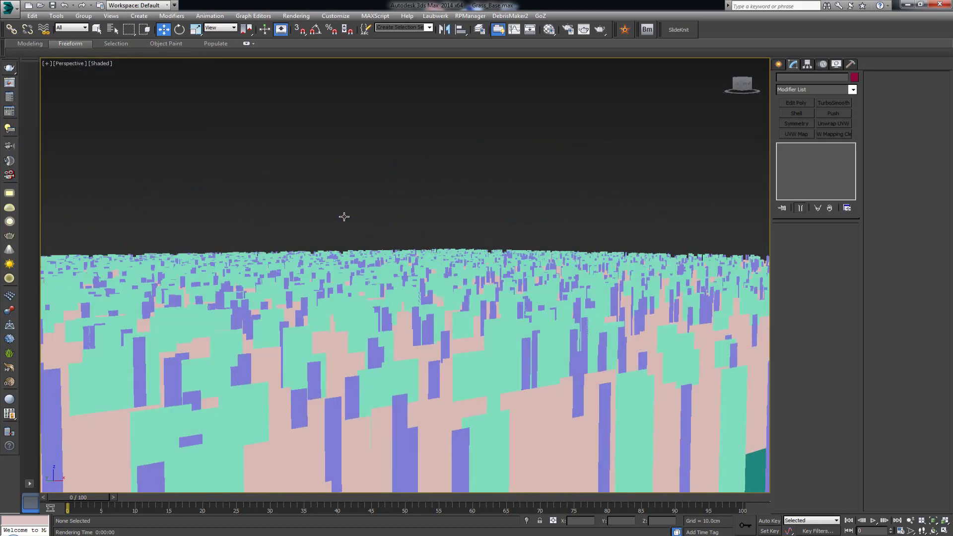
key("shift+q")
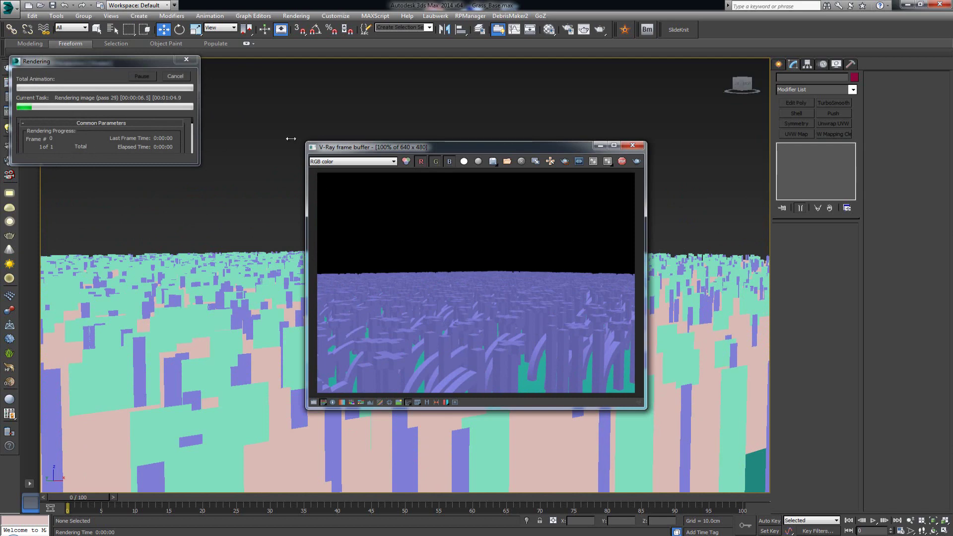
left_click(182, 78)
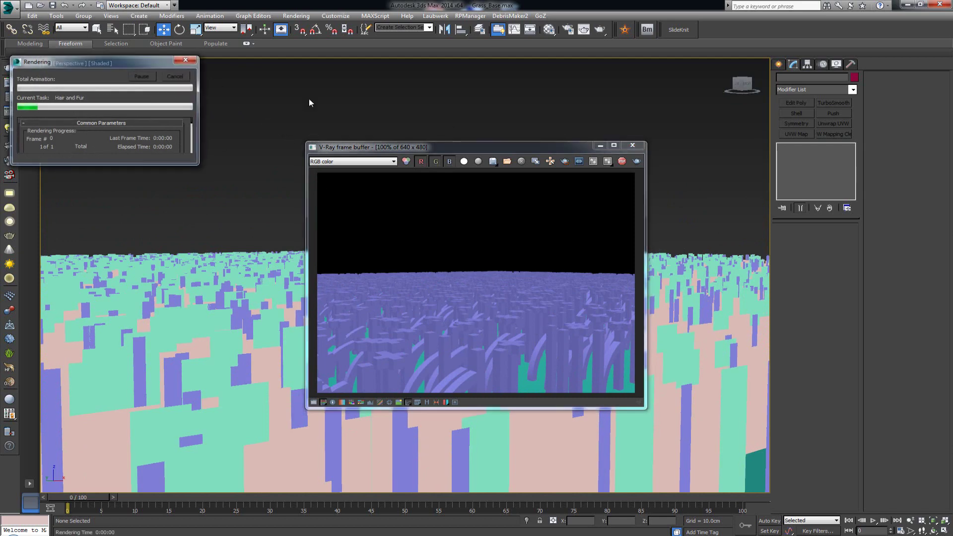
left_click(633, 146)
Step: Reselect the forest object and review its remaining distribution map settings against the dense scatter on the plane
scroll(425, 213, "down", 6)
middle_click_drag(403, 175, 351, 225, "alt")
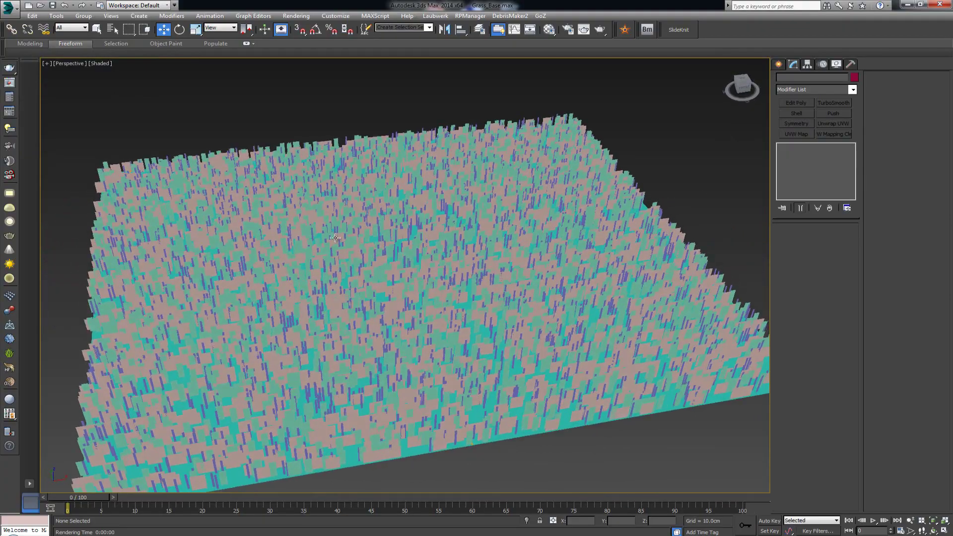
middle_click_drag(417, 301, 621, 143, "alt")
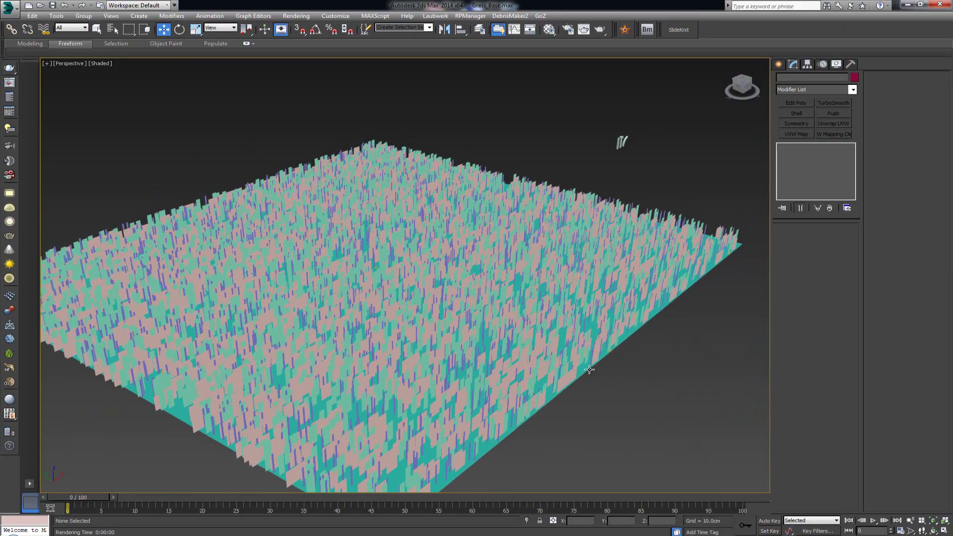
left_click(580, 199)
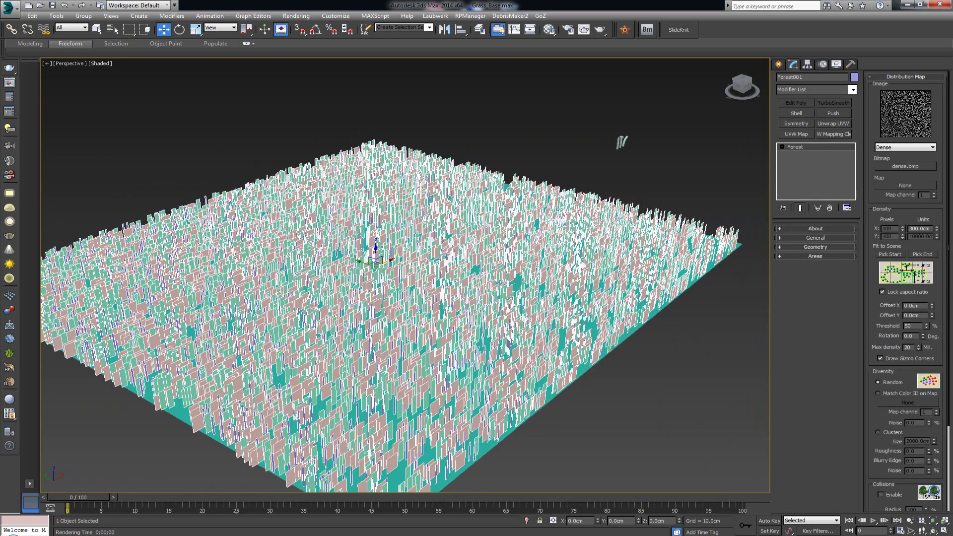
scroll(906, 224, "down", 3)
middle_click_drag(322, 283, 319, 307, "alt")
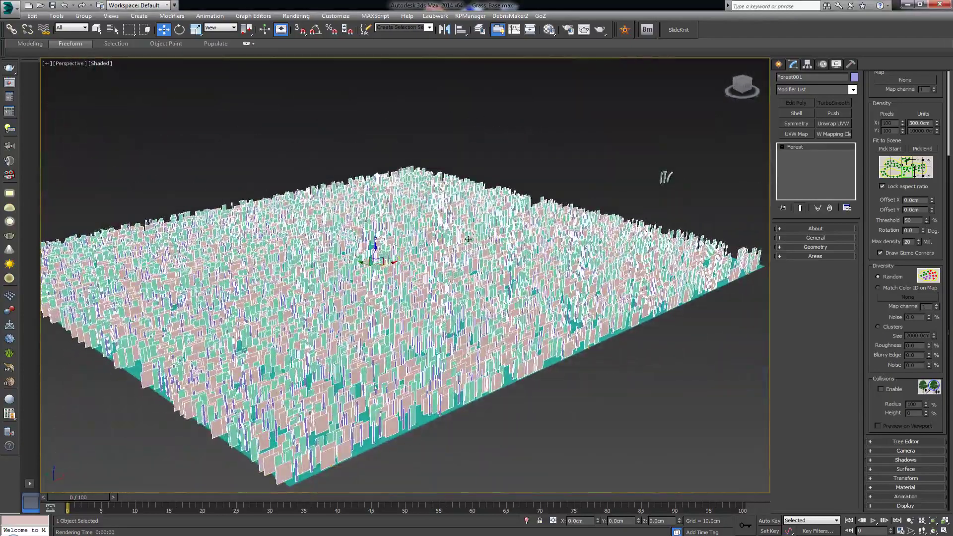
scroll(412, 258, "up", 5)
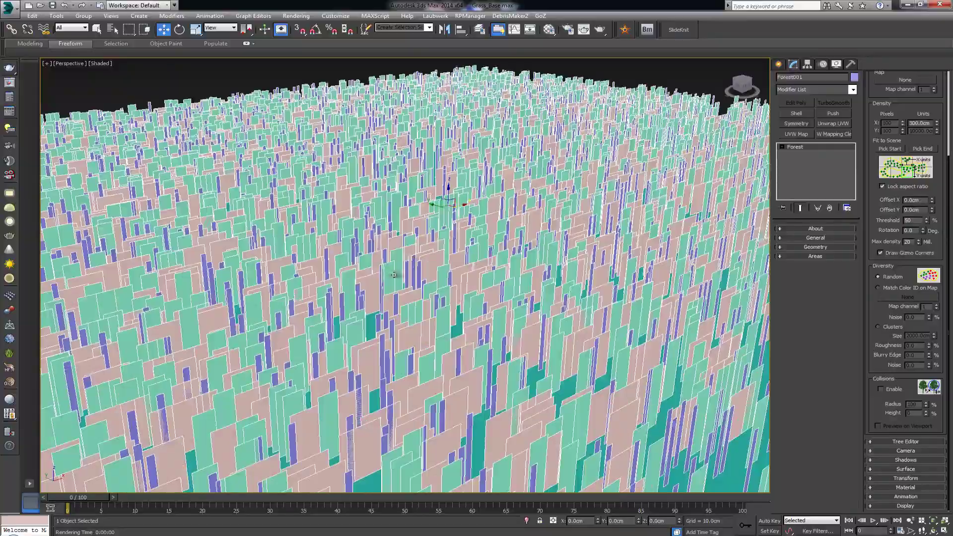
Step: Test-render the dense scatter from a slightly rotated view and close the render
mouse_move(402, 273)
middle_mouse_down("alt")
mouse_move(386, 292)
mouse_move(389, 273)
middle_mouse_up("alt")
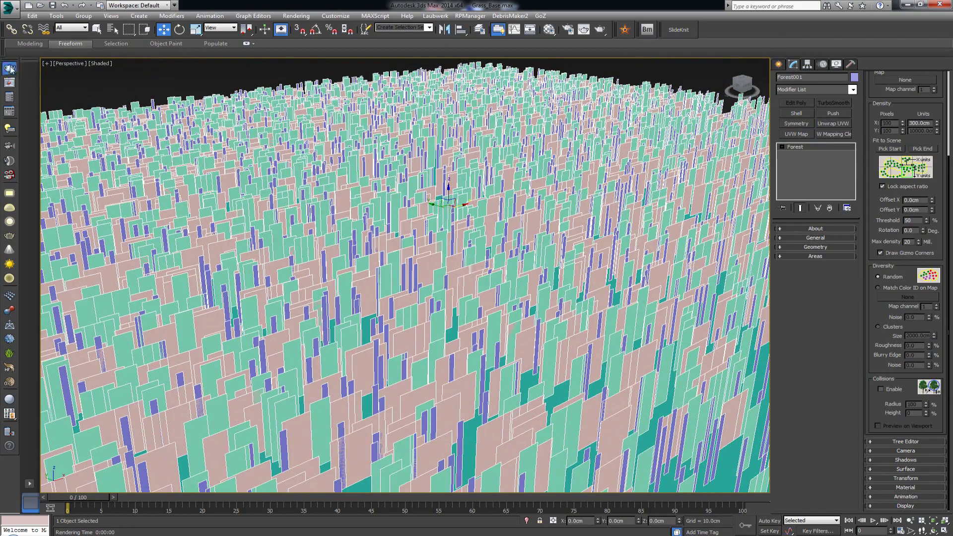
key("shift+q")
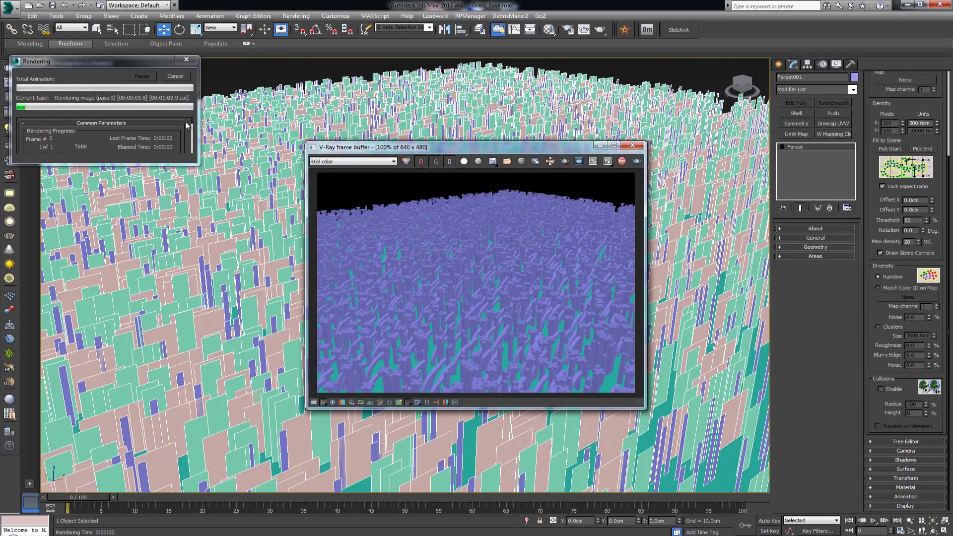
left_click(633, 147)
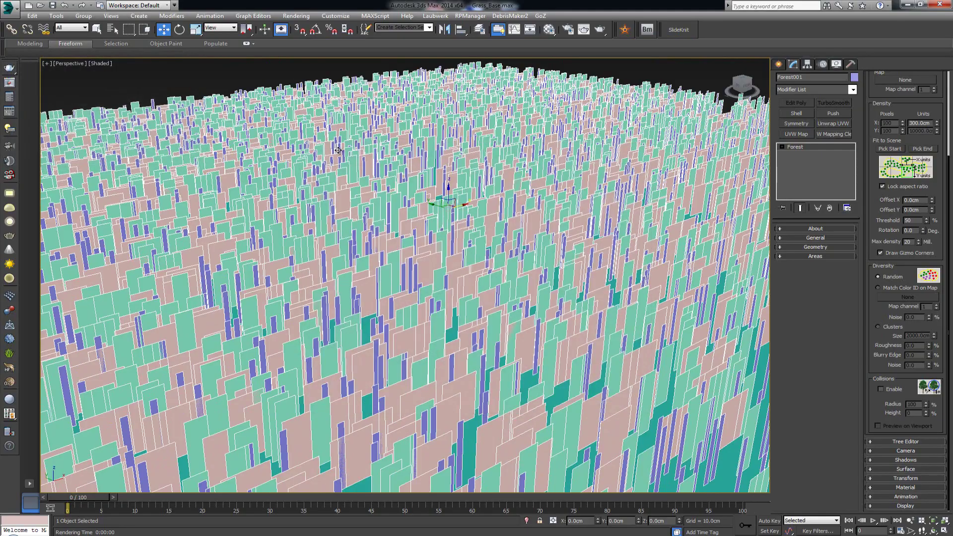
Step: Switch the forest object's viewport display from Adaptative to Mesh in its display settings
scroll(403, 173, "down", 3)
scroll(403, 174, "up", 5)
middle_click_drag(404, 163, 431, 160, "alt")
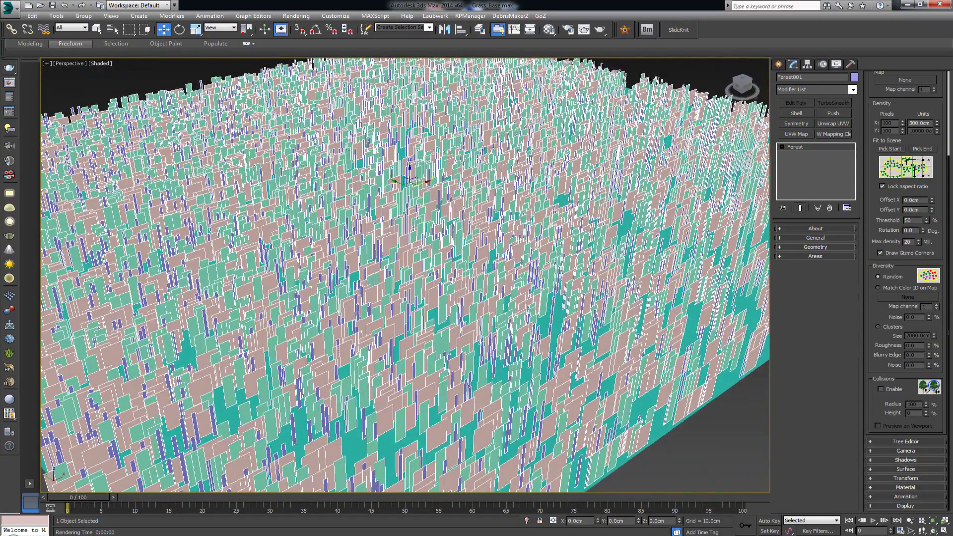
middle_click_drag(417, 132, 417, 149, "alt")
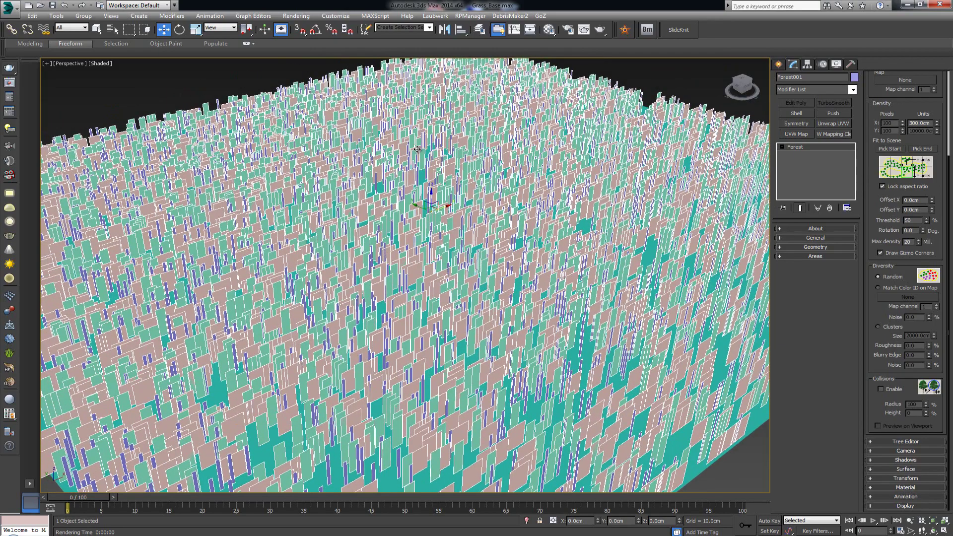
left_click_drag(917, 107, 909, 194)
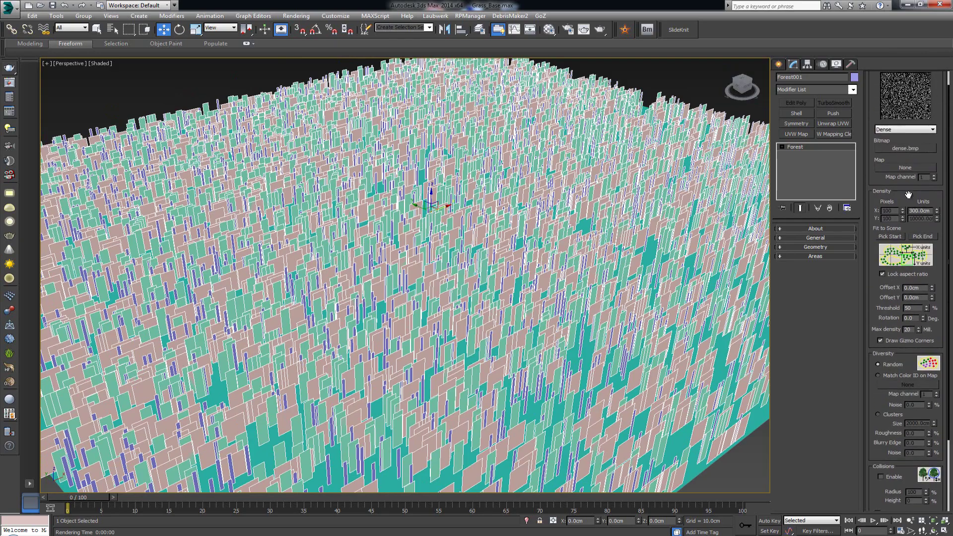
scroll(916, 348, "down", 5)
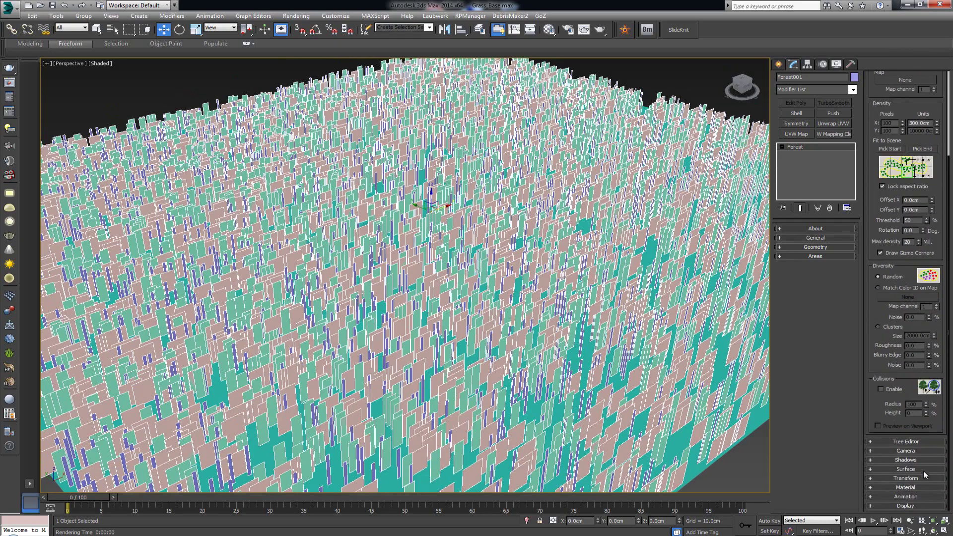
left_click(910, 505)
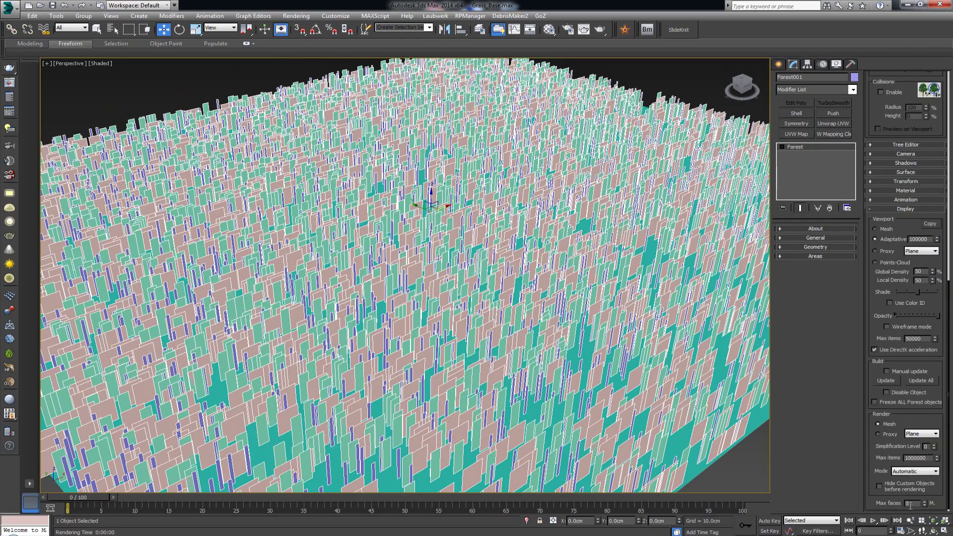
left_click(875, 231)
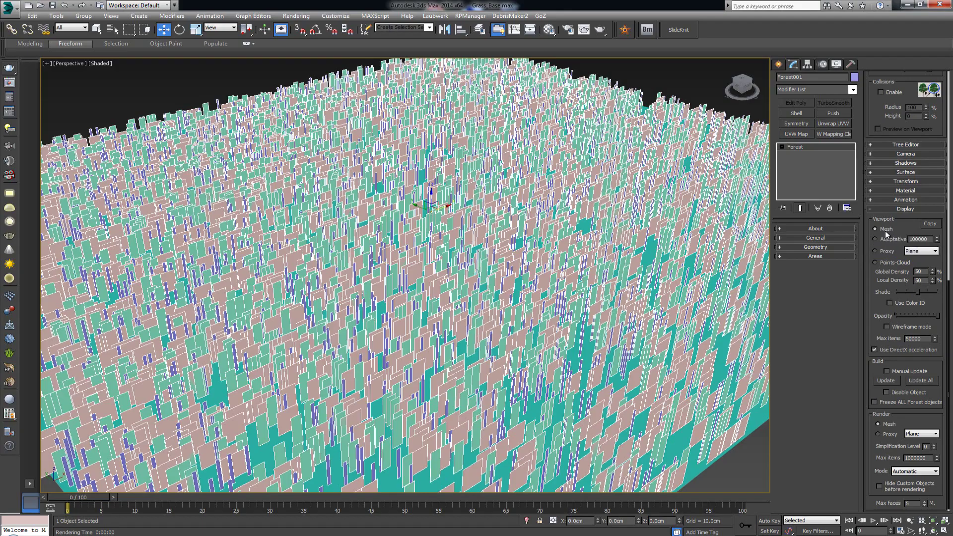
Step: Deselect the forest, inspect the mesh display of the scattered grass over the plane, and reselect the forest for comparison
left_click(660, 76)
middle_click_drag(495, 236, 457, 251, "alt")
middle_click_drag(457, 202, 454, 263)
middle_click_drag(473, 204, 453, 224, "alt")
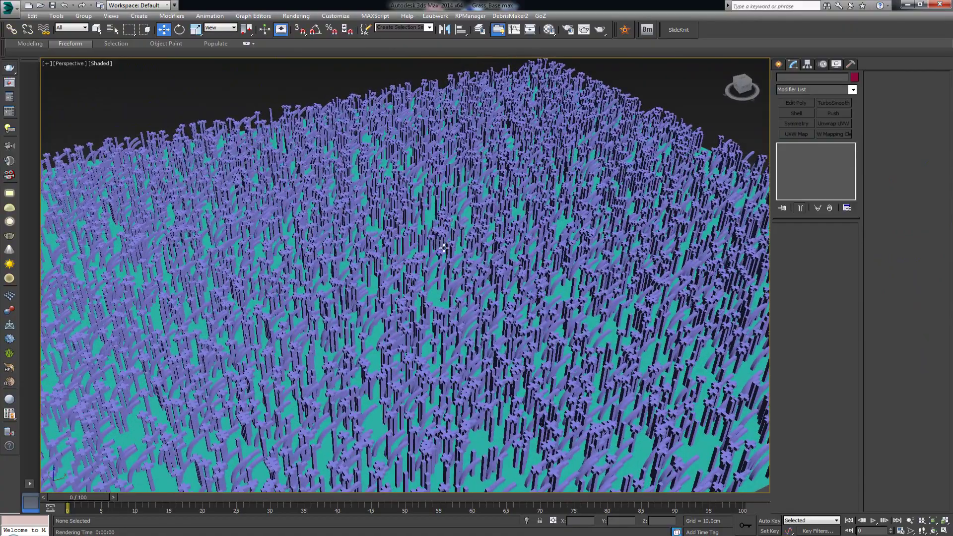
left_click(441, 241)
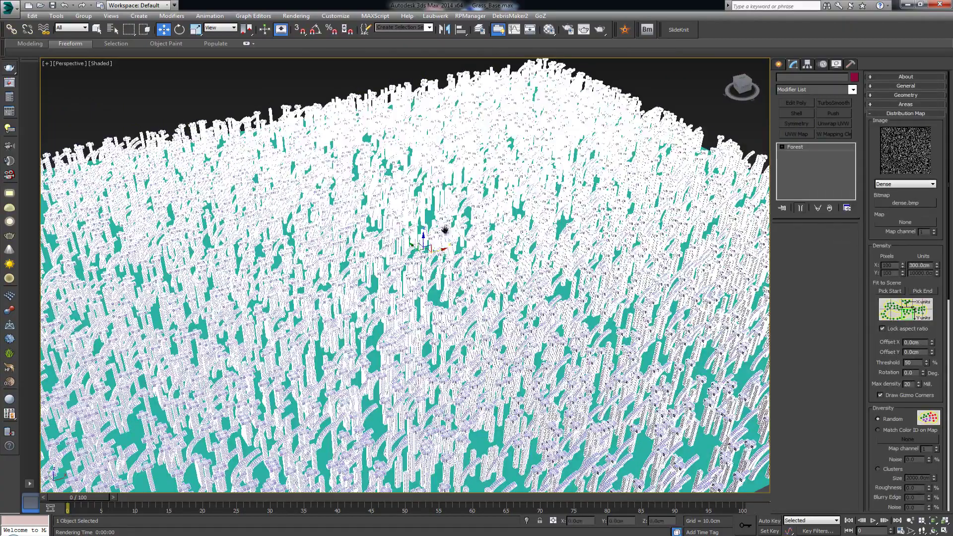
middle_click_drag(444, 231, 446, 189, "alt")
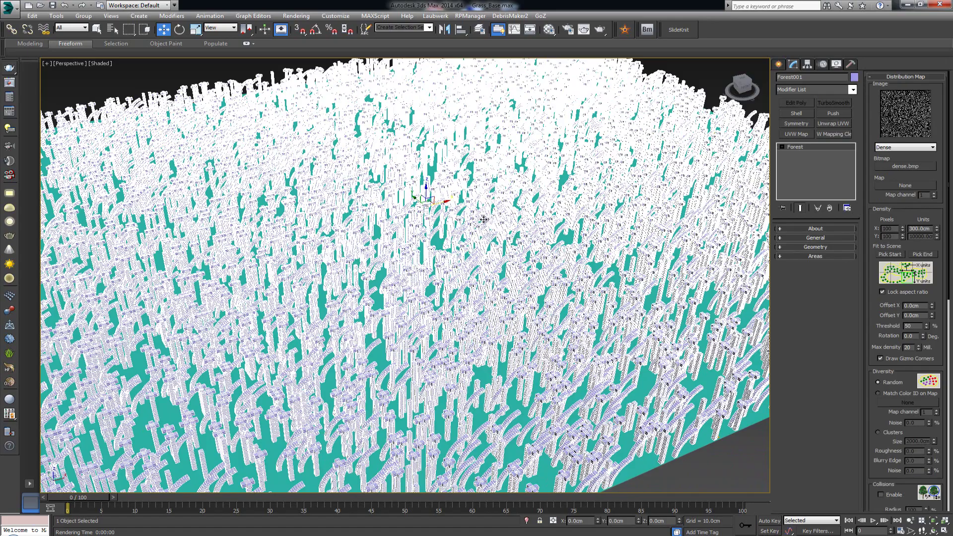
left_click_drag(479, 207, 444, 230)
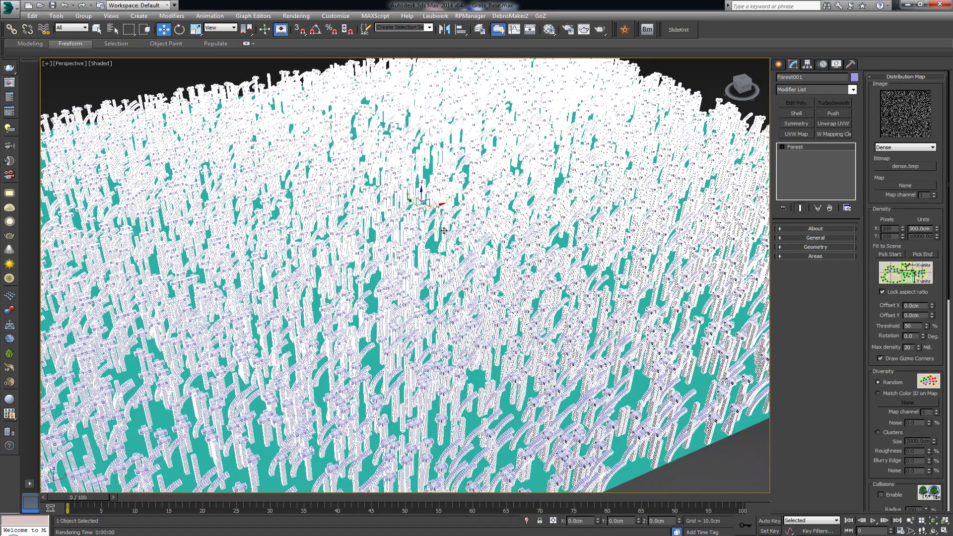
middle_click_drag(455, 239, 461, 246)
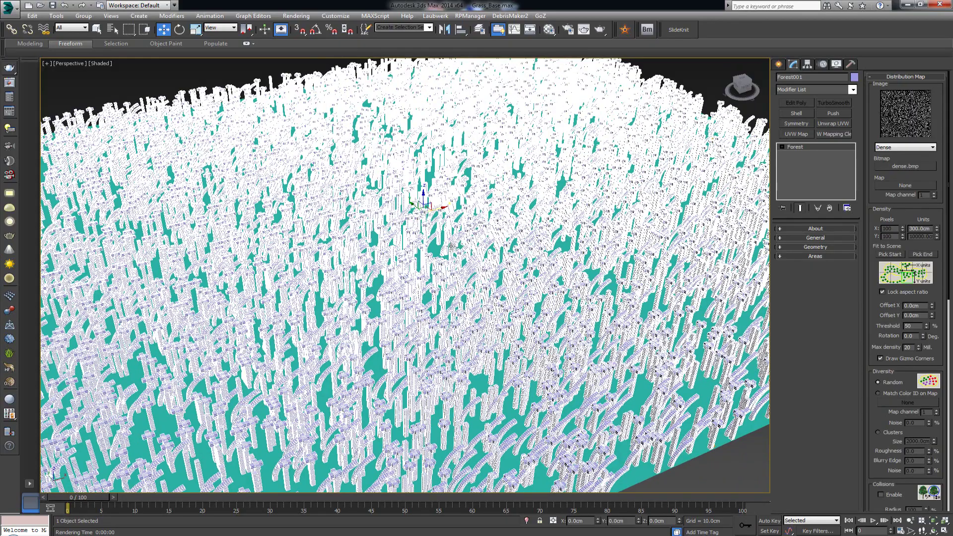
Step: Deselect the forest and examine the spacing and uniformity of the grass at ground level and from above
left_click(702, 77)
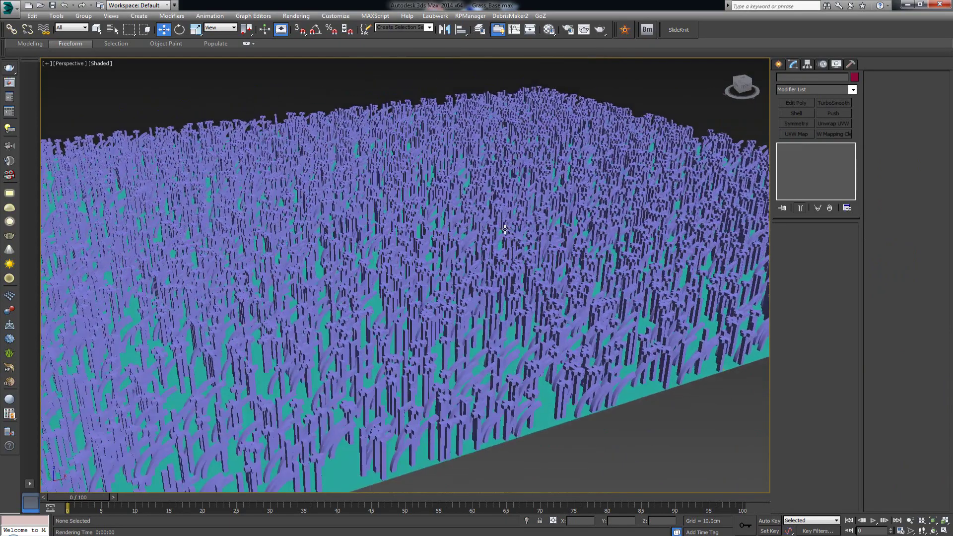
middle_click_drag(505, 230, 484, 214, "alt")
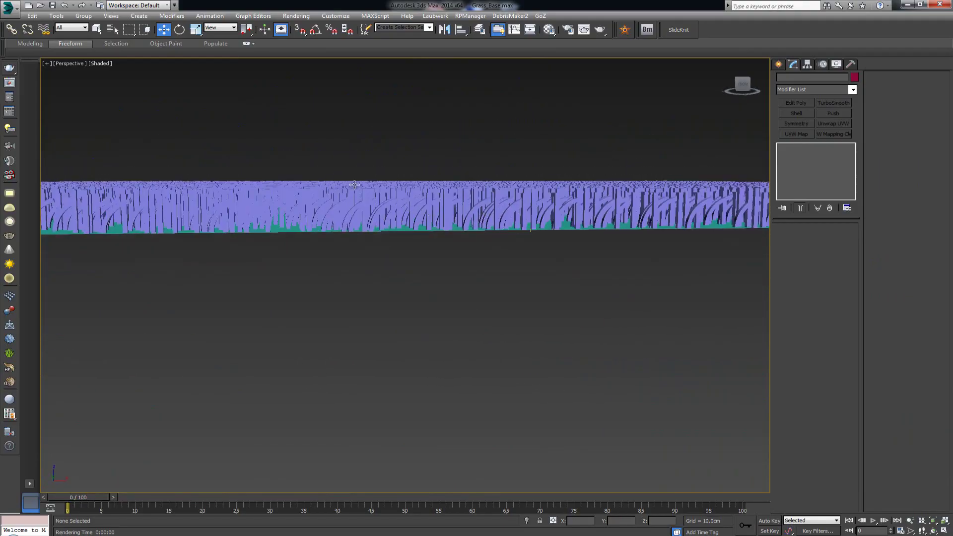
scroll(457, 182, "up", 8)
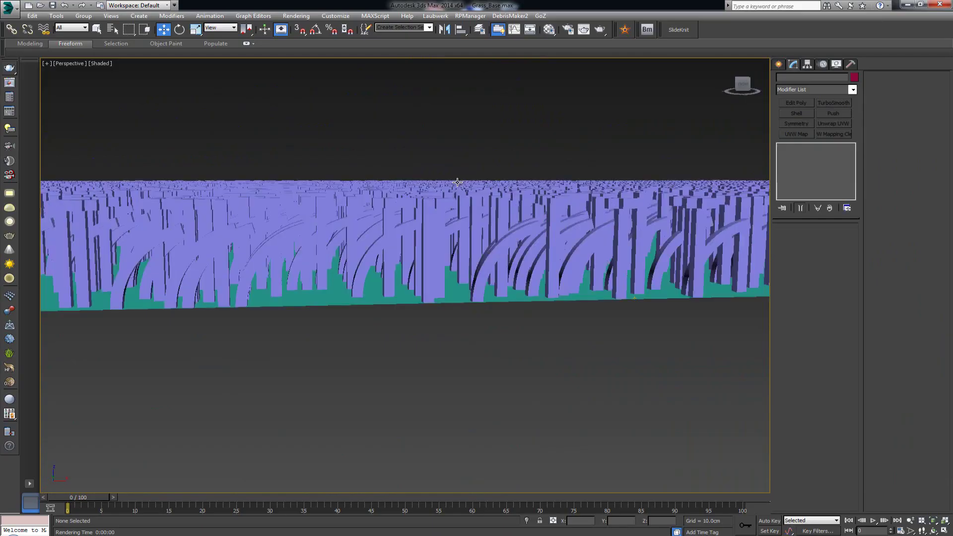
scroll(457, 183, "down", 8)
middle_click_drag(458, 182, 460, 217, "alt")
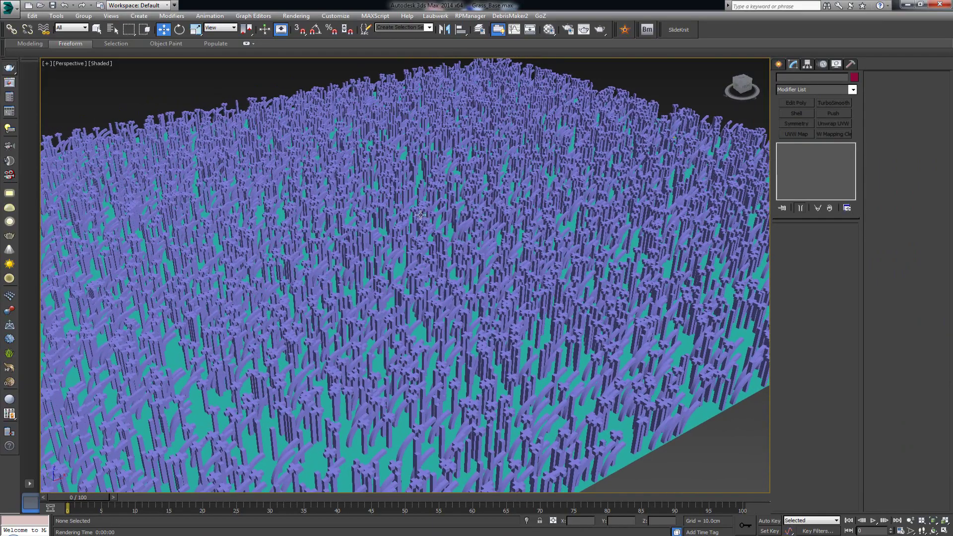
Step: Enable random translation in the forest object's transform settings and deselect the forest to check the scatter
left_click(400, 215)
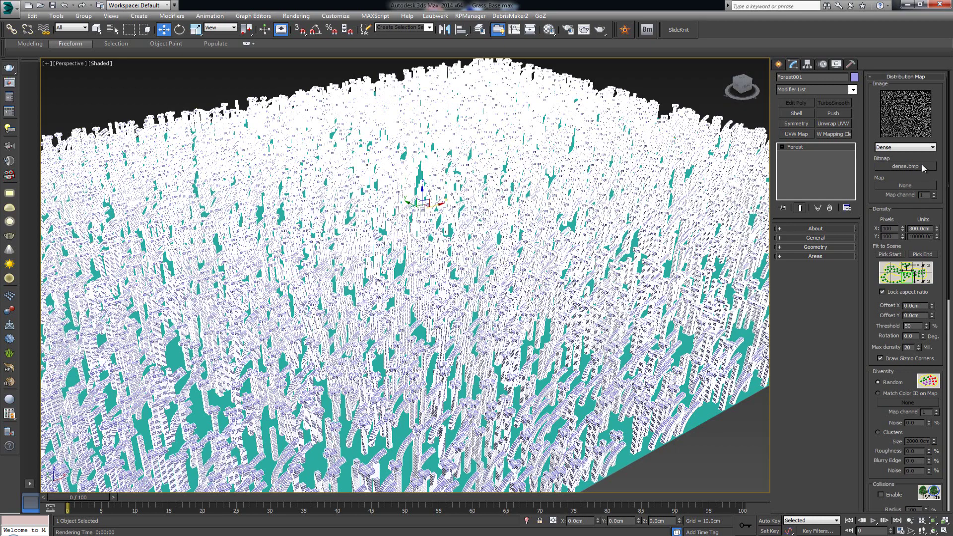
left_click(917, 76)
left_click(917, 77)
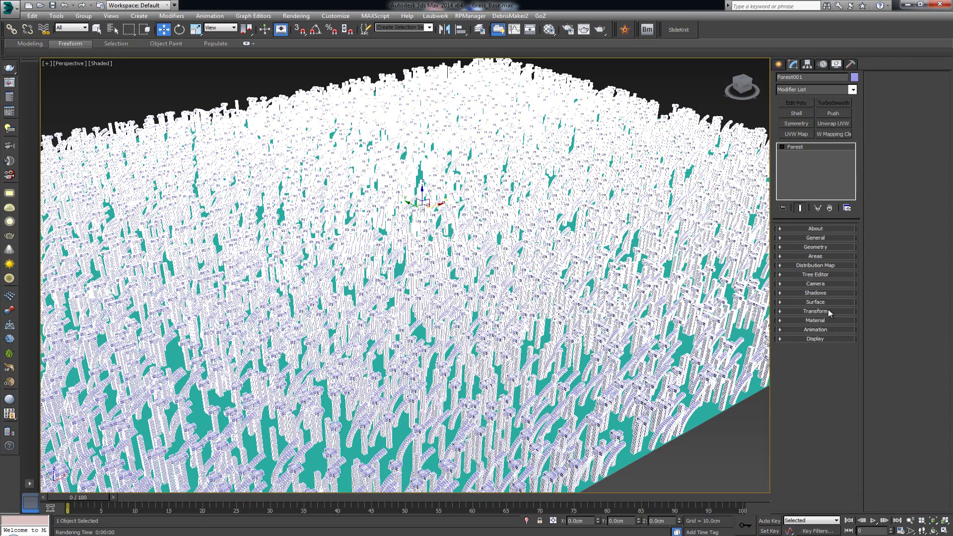
left_click(809, 312)
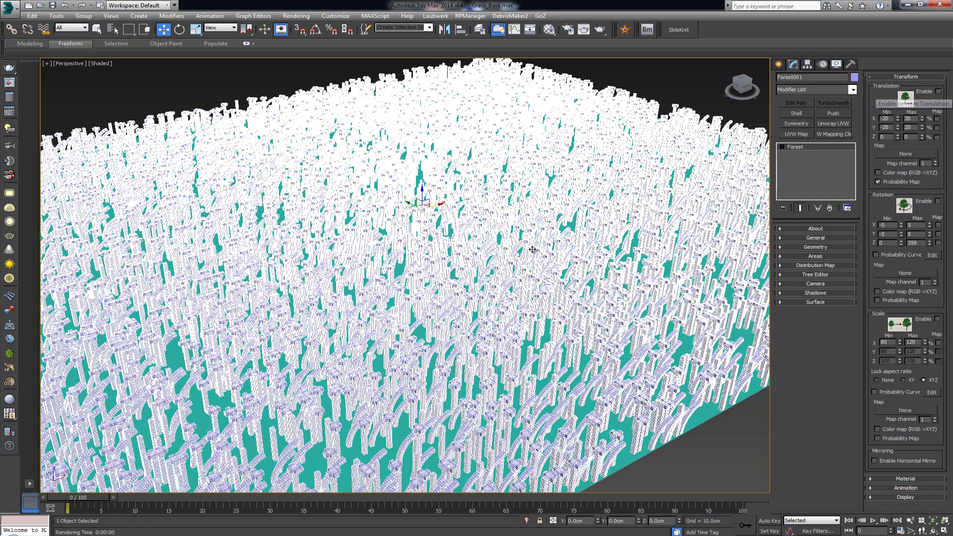
left_click(938, 91)
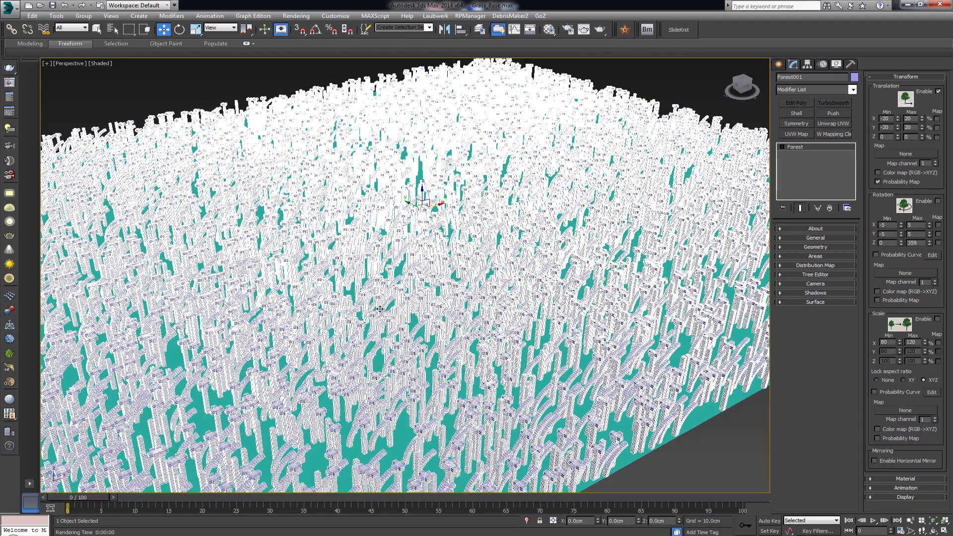
left_click(222, 93)
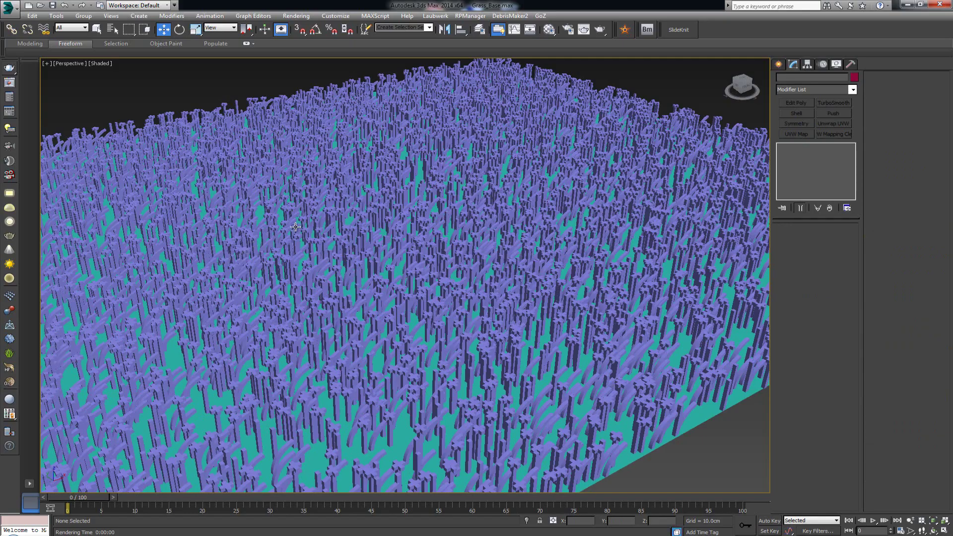
Step: Enable random rotation for the forest, set its X range to -25 minimum and 25 maximum, and check the deselected scatter
left_click(298, 224)
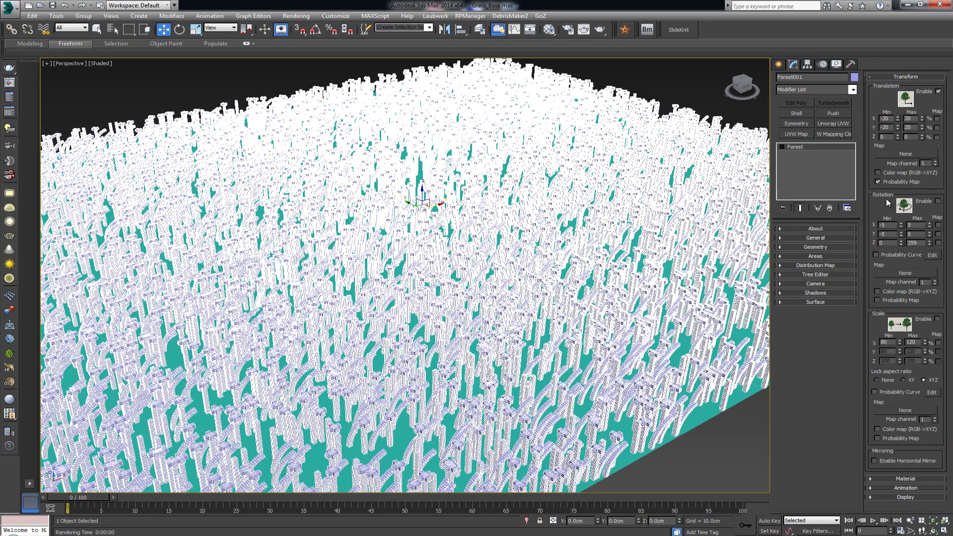
left_click(938, 202)
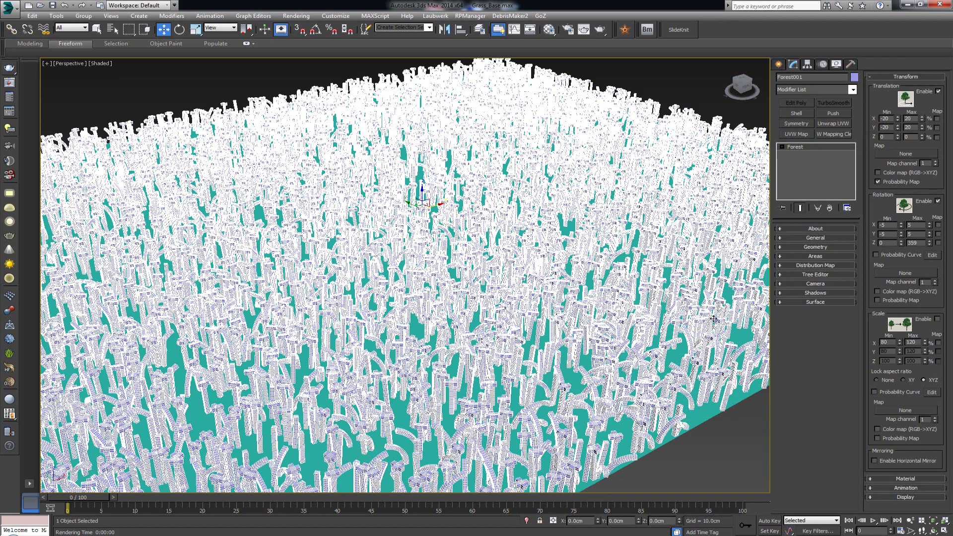
left_click(889, 224)
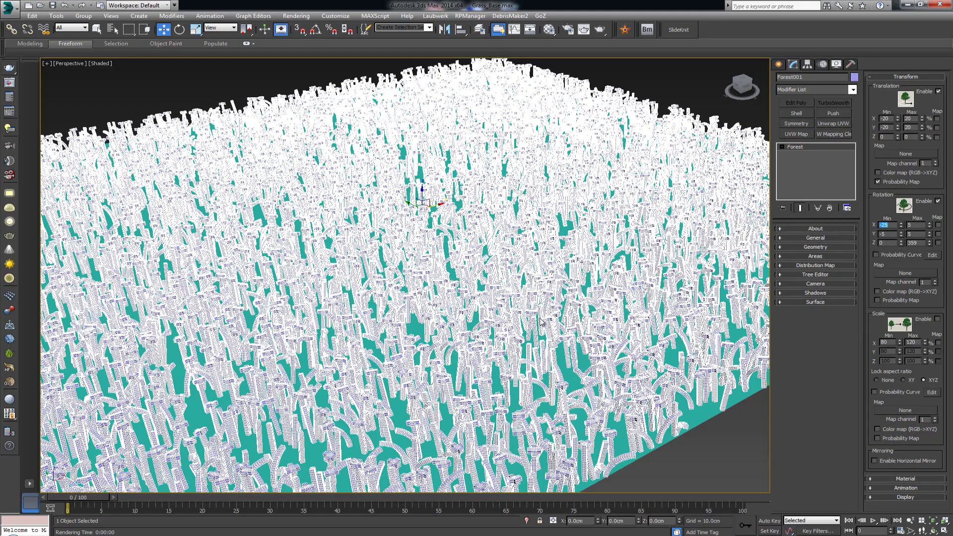
left_click(918, 225)
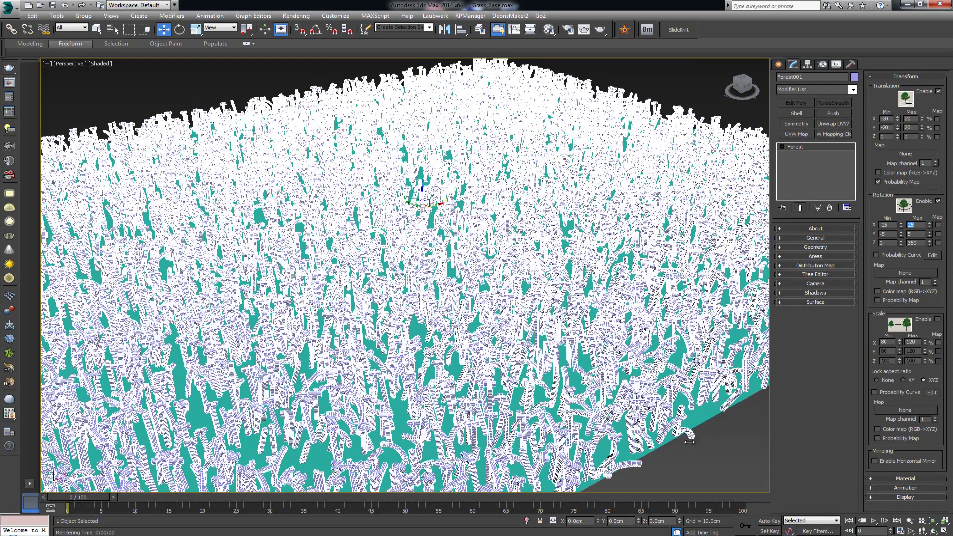
left_click(707, 452)
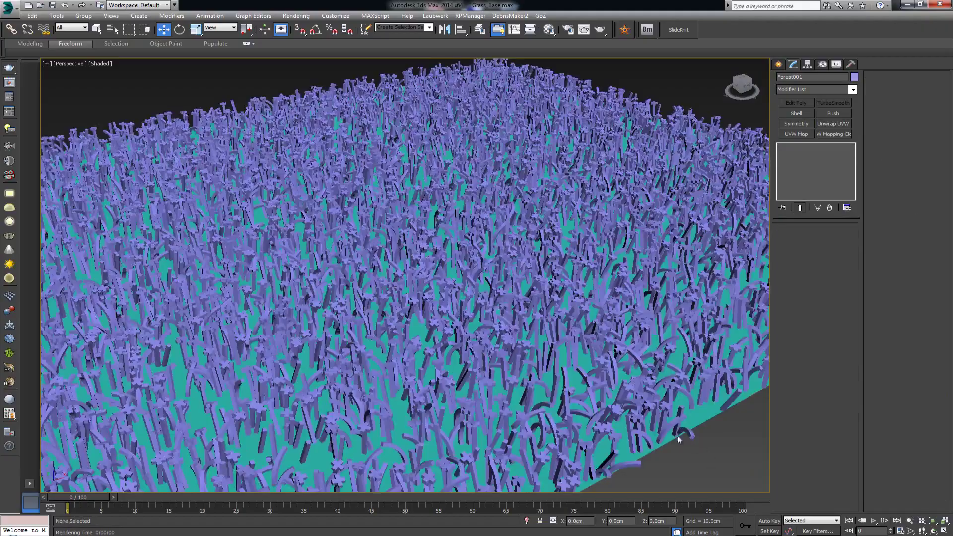
mouse_move(545, 389)
middle_mouse_down("alt")
mouse_move(576, 362)
mouse_move(566, 351)
mouse_move(530, 393)
mouse_move(562, 374)
middle_mouse_up("alt")
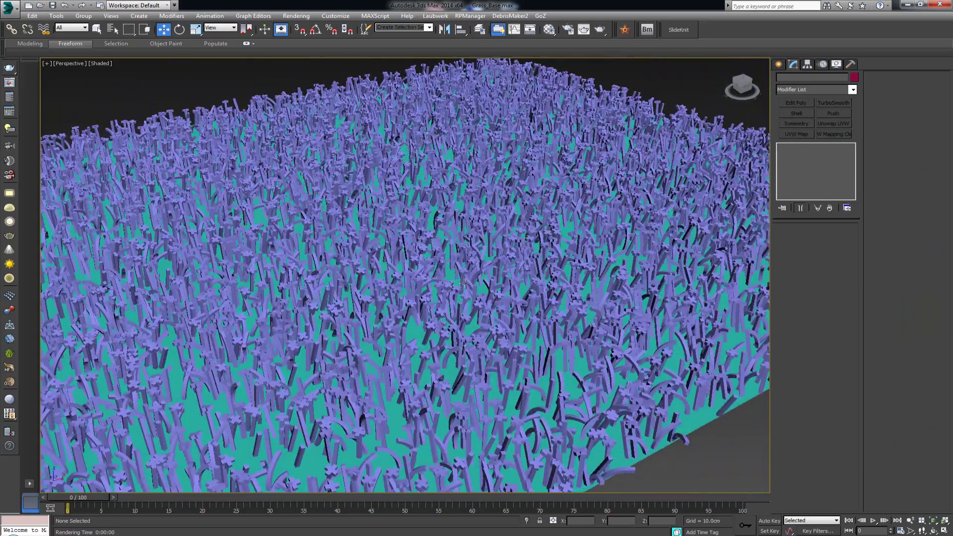
Step: Enable random scale for the forest and set its X minimum to 20%, viewing the grass from a low angle
left_click(449, 262)
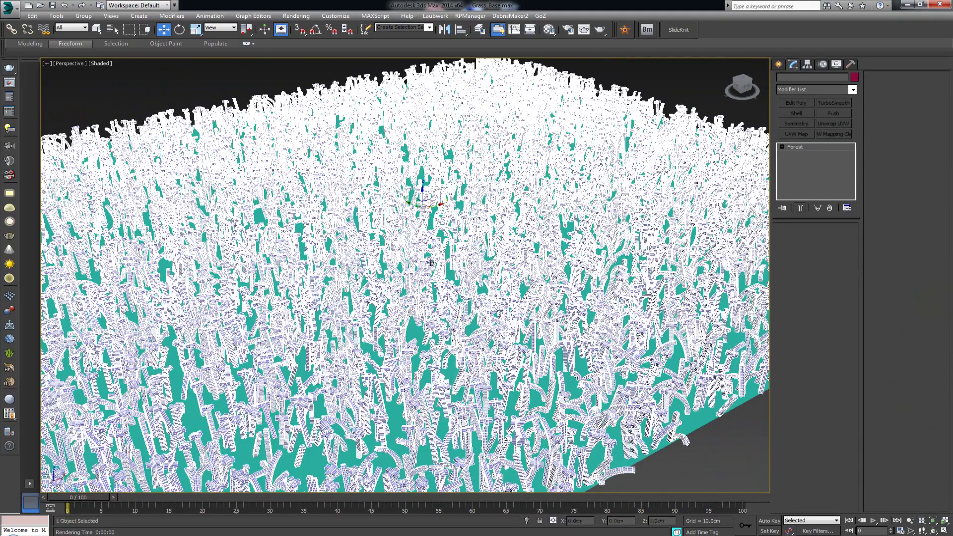
left_click(793, 68)
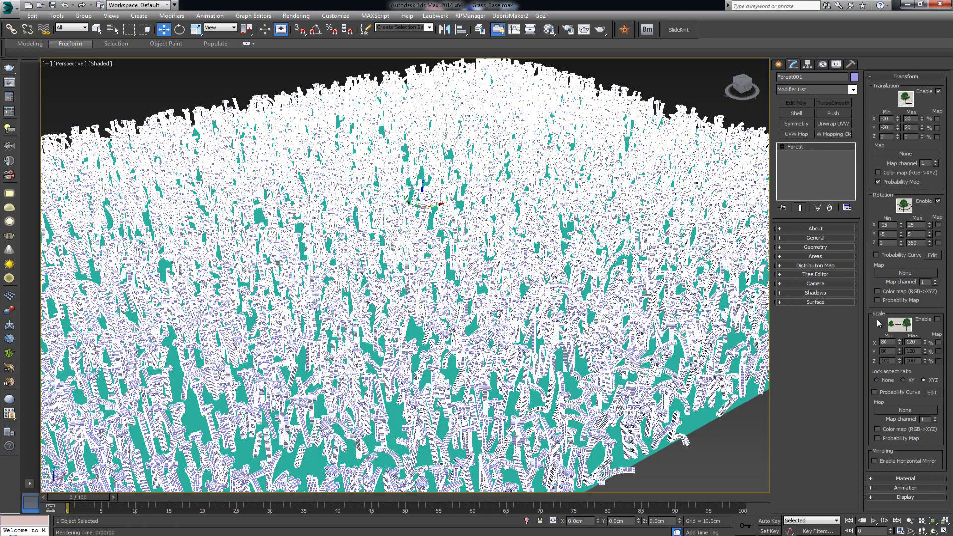
left_click(937, 319)
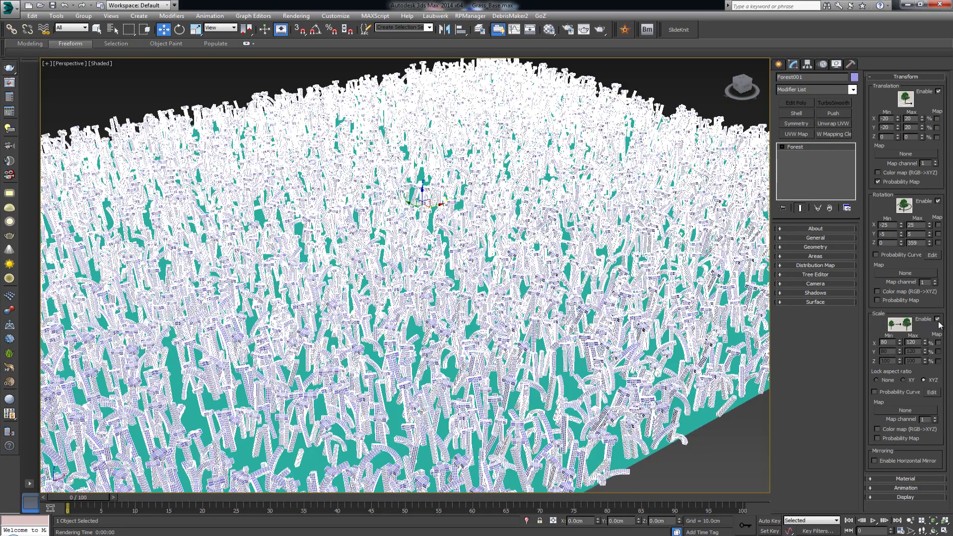
middle_click_drag(594, 283, 581, 262, "alt")
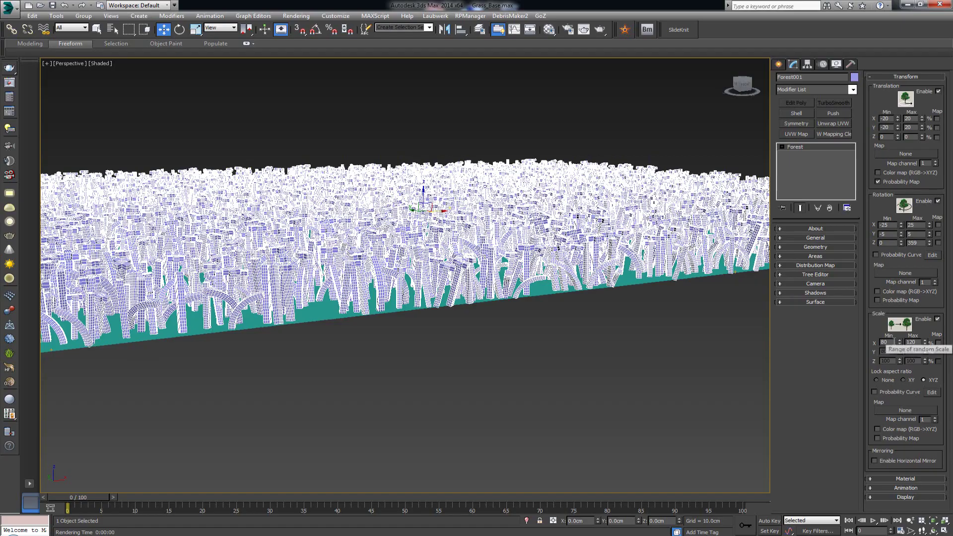
left_click_drag(891, 342, 880, 342)
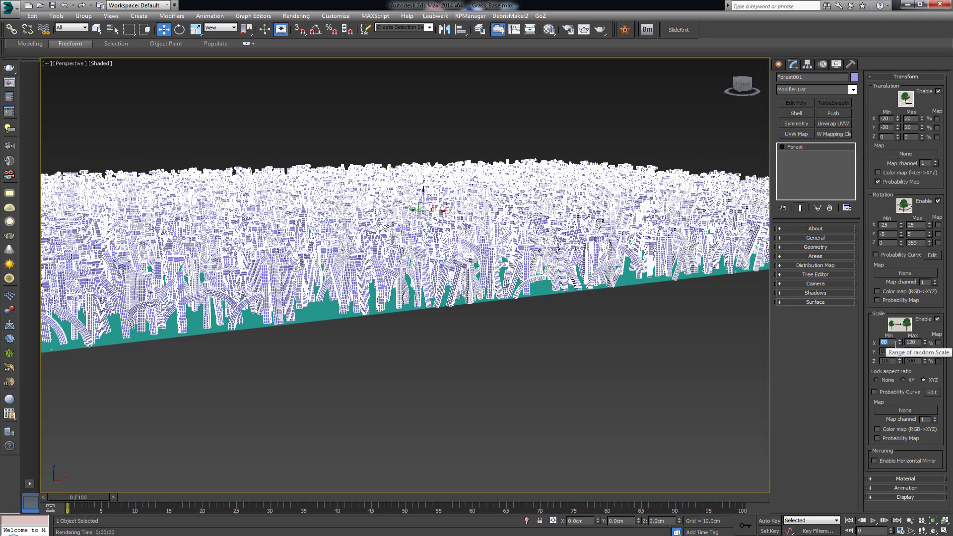
type("20")
key("Return")
key("Tab")
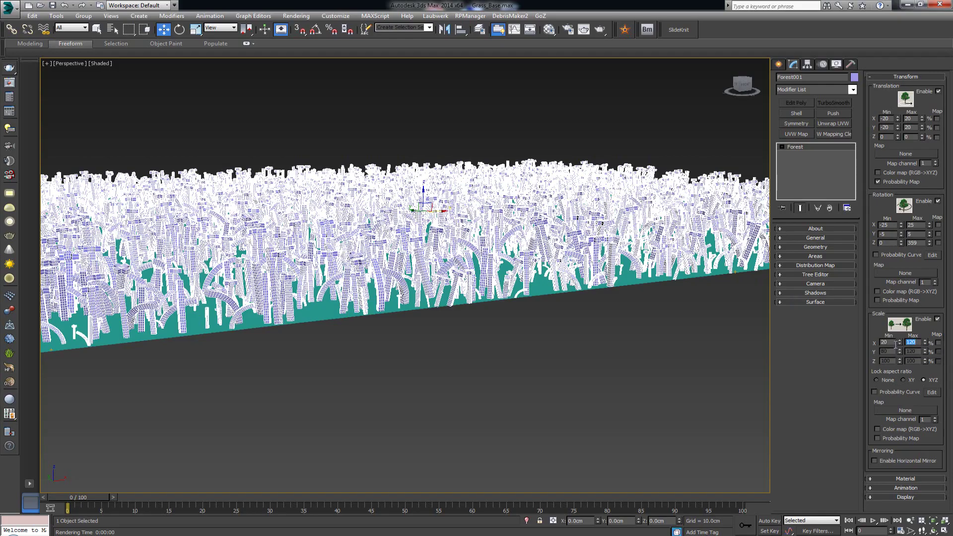
Step: Set the forest's maximum X scale to 150% and check the deselected scatter from above
type("150")
key("Return")
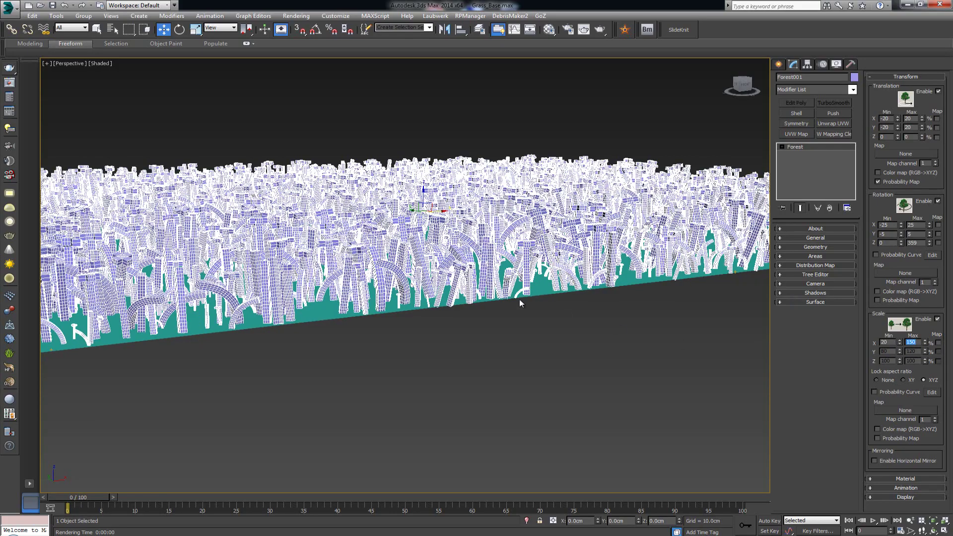
left_click(415, 156)
middle_click_drag(427, 185, 480, 235, "alt")
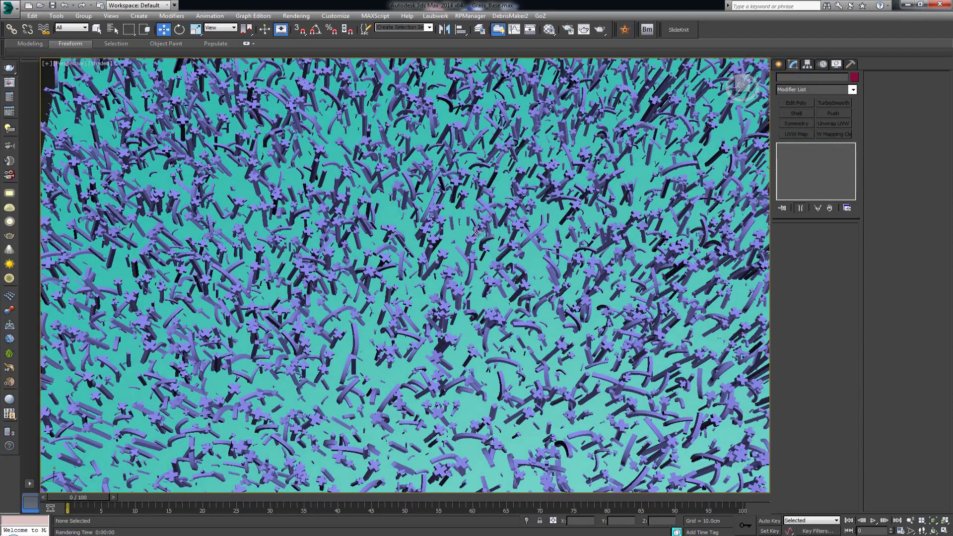
Step: Examine the size variation of the scattered grass from a lower angle, with the forest selected and then deselected
left_click(453, 224)
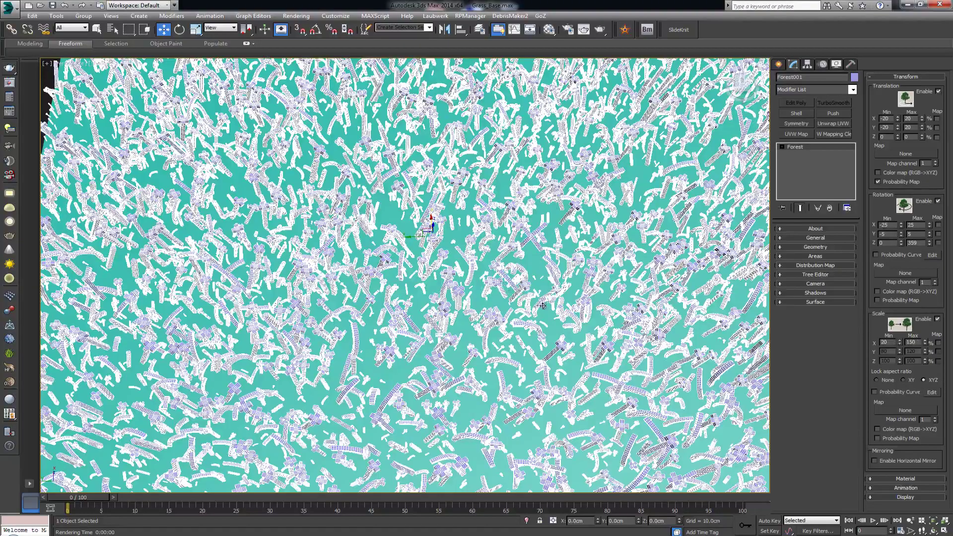
middle_click_drag(494, 276, 494, 228, "alt")
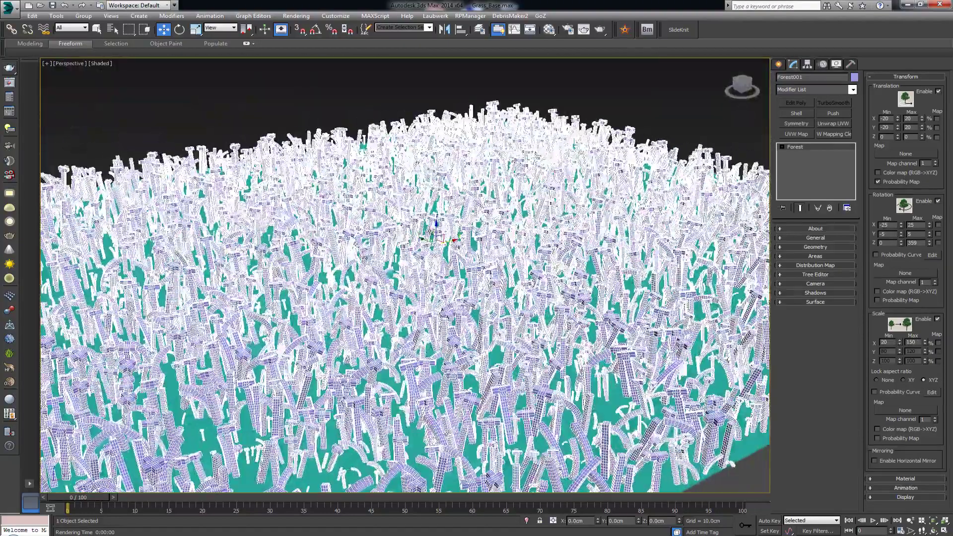
right_click(651, 126)
key("Escape")
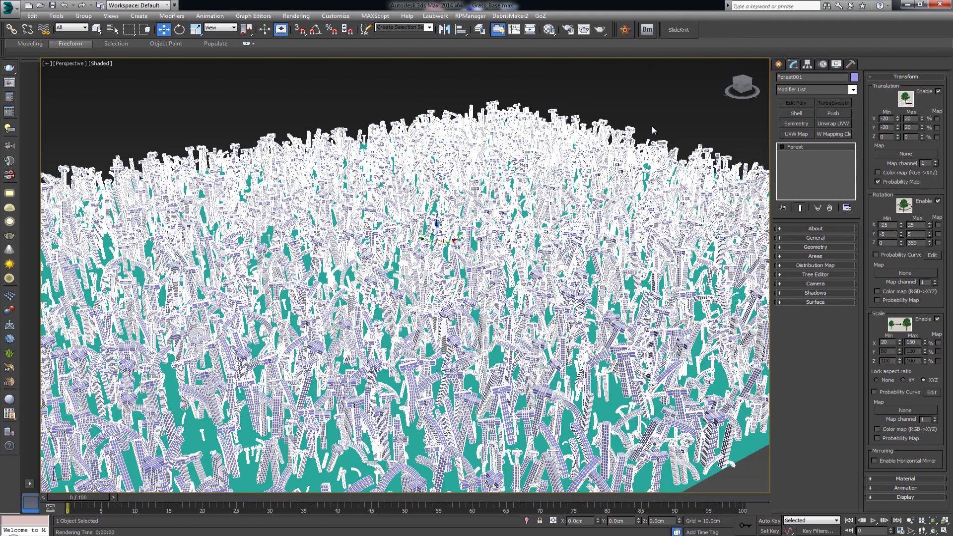
left_click(666, 129)
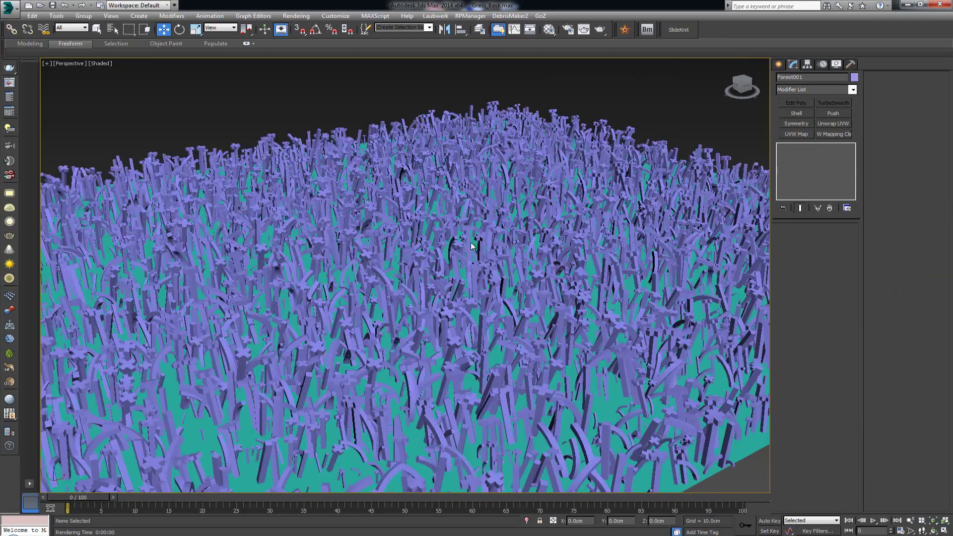
Step: Run a V-Ray test render of a closer perspective view of the grass, cancel it and close the frame buffer
middle_click_drag(464, 219, 522, 252)
key("z")
scroll(489, 252, "up", 5)
scroll(522, 252, "up", 4)
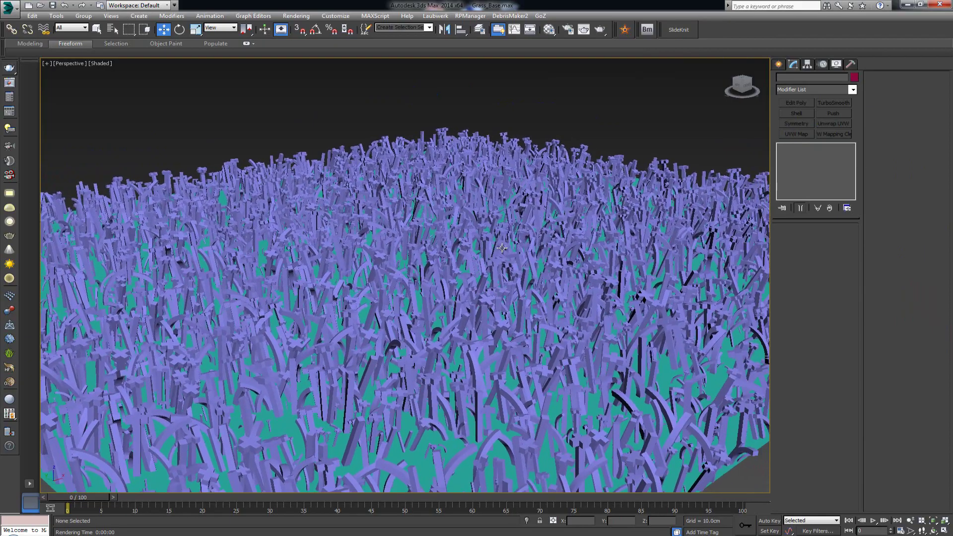
left_click(9, 67)
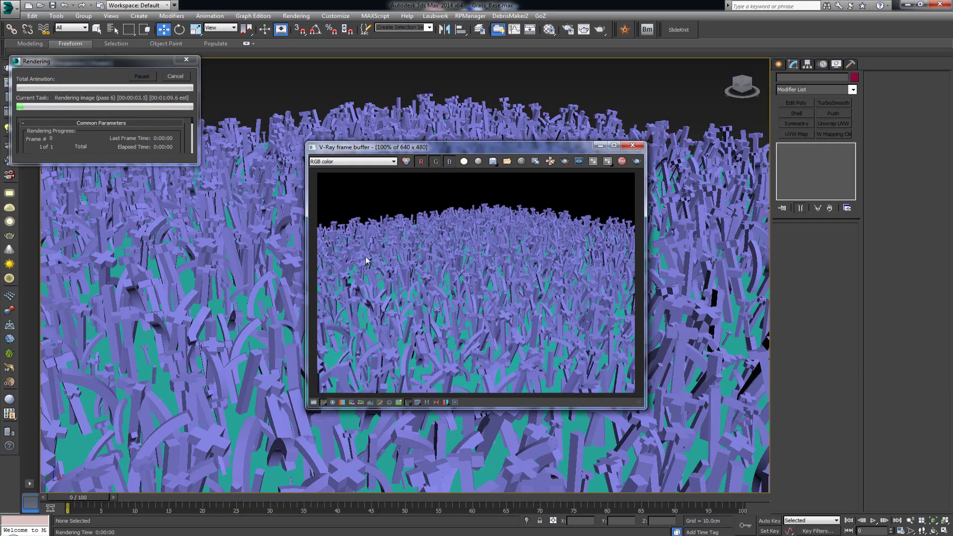
left_click(175, 76)
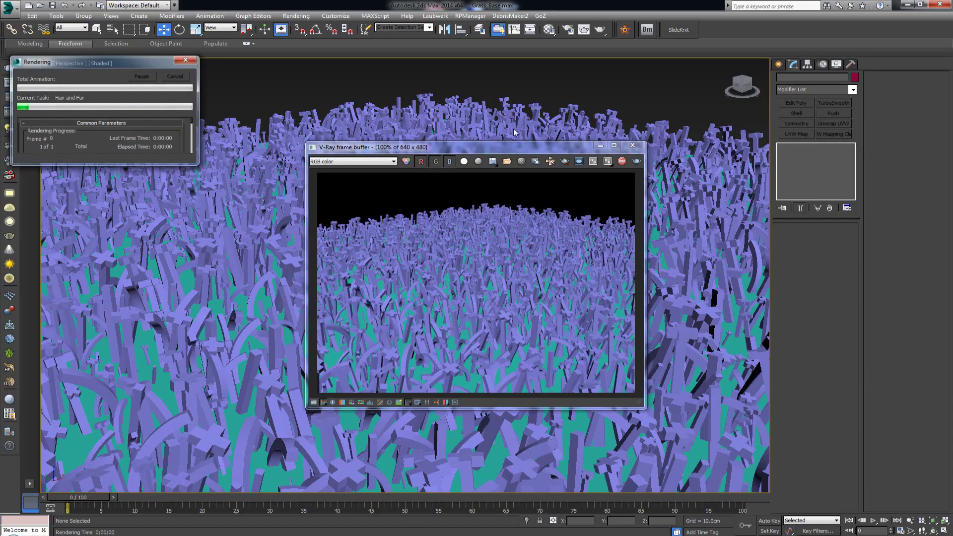
left_click(633, 145)
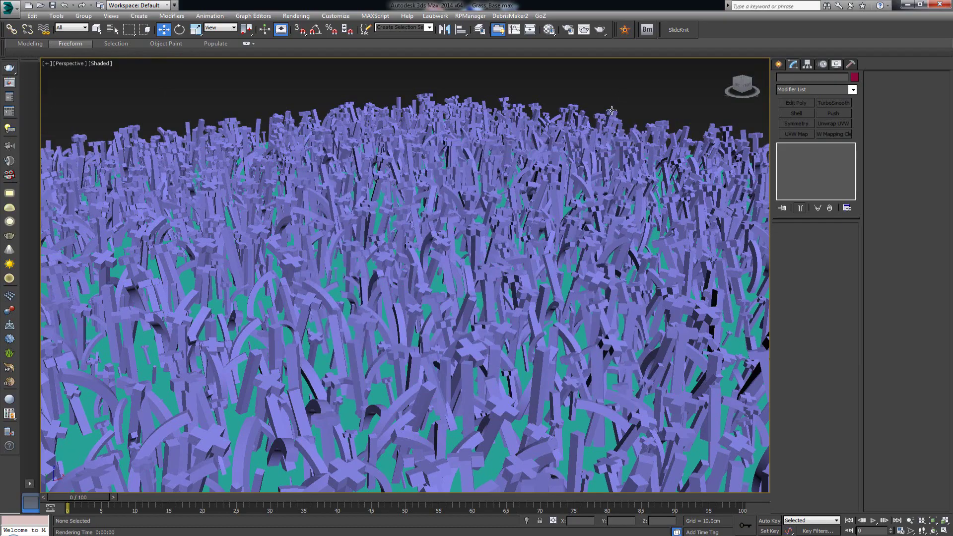
Step: Reselect the forest, collapse its transform settings and inspect the whole grass-covered plane with the forest deselected
left_click(575, 118)
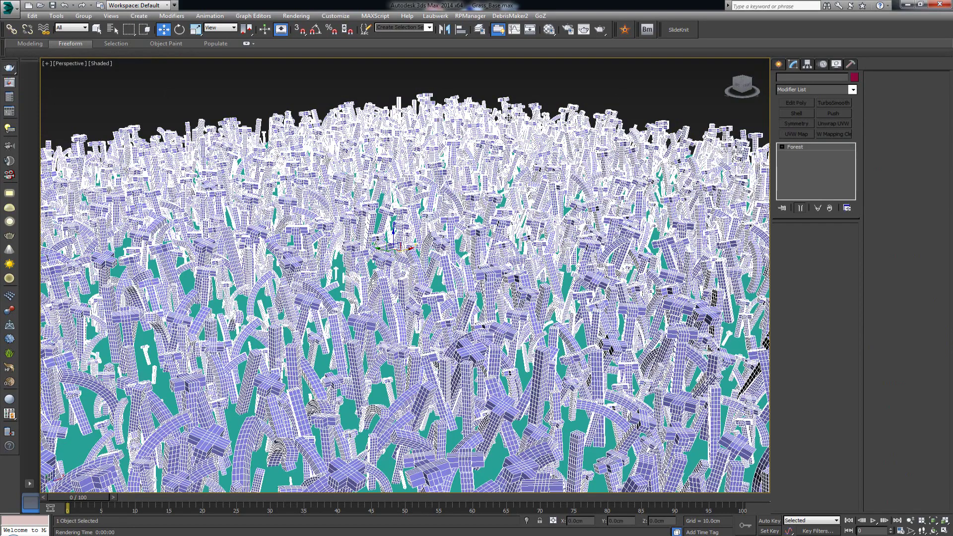
middle_click_drag(507, 135, 508, 145, "alt")
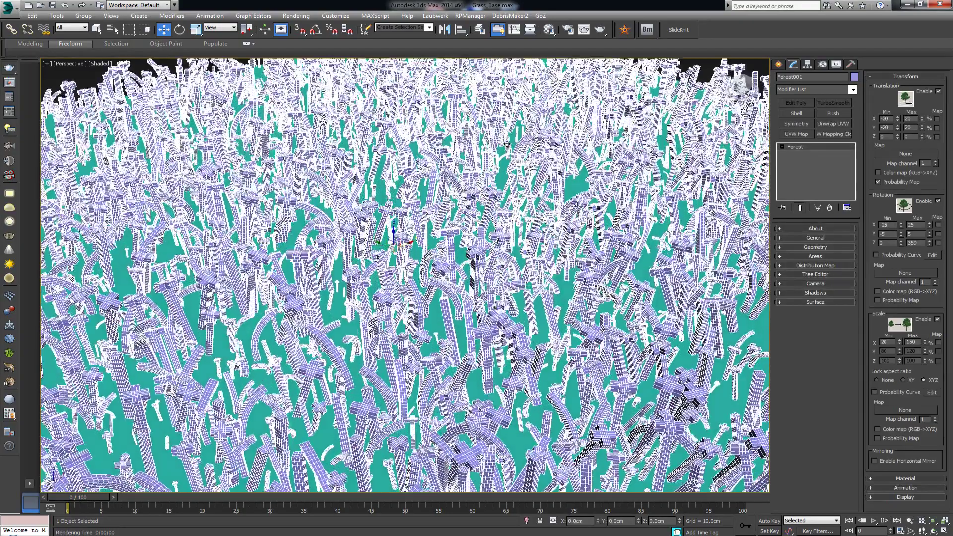
left_click(911, 78)
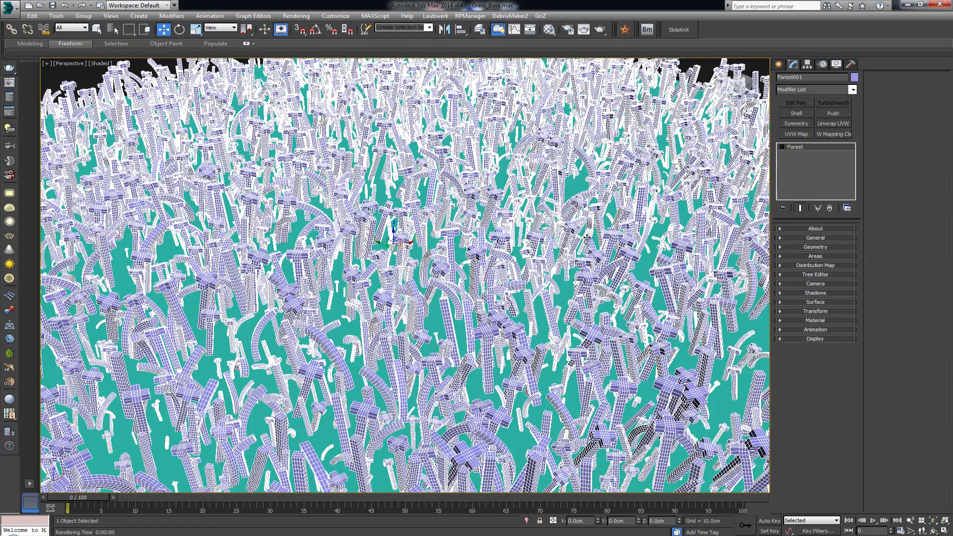
scroll(587, 237, "down", 3)
scroll(587, 238, "down", 5)
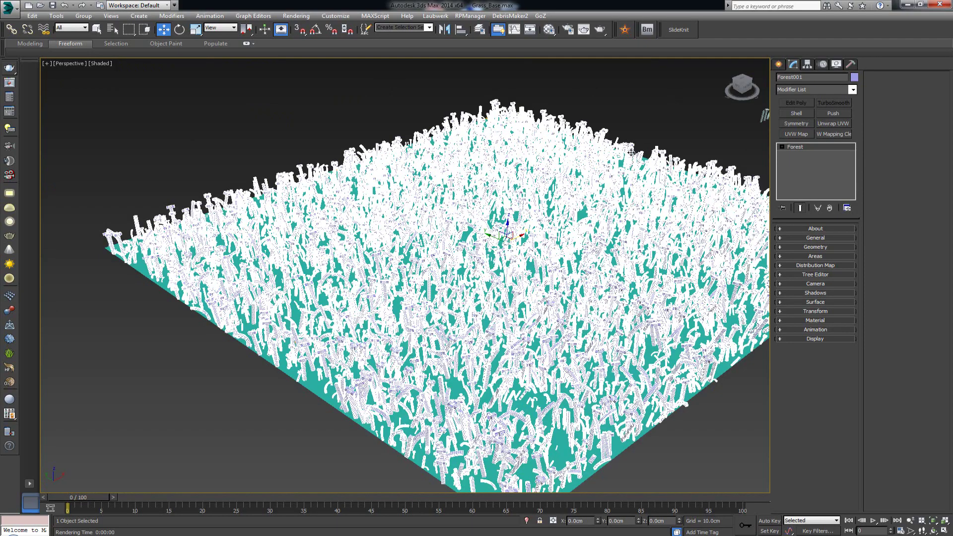
middle_click_drag(596, 168, 578, 167)
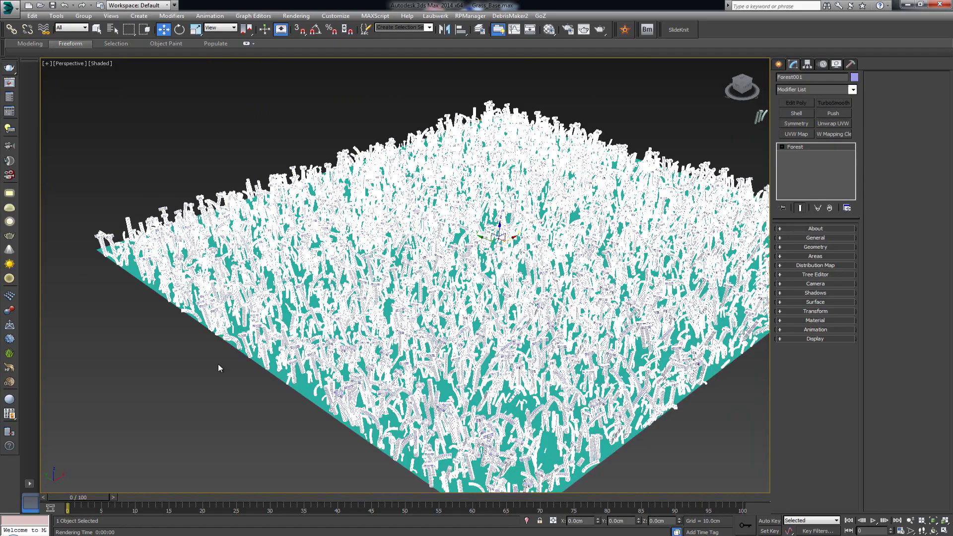
left_click(264, 369)
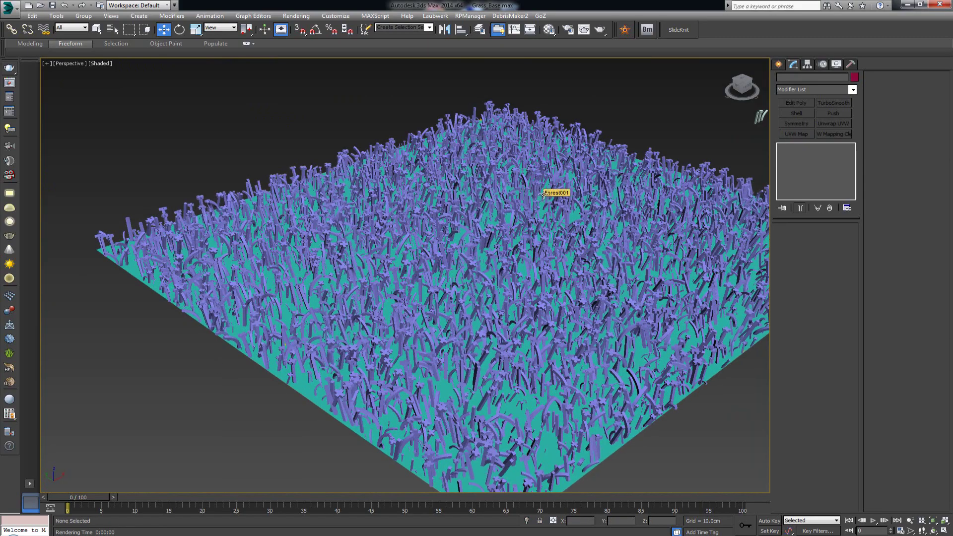
Step: Reselect the forest and review its geometry, distribution map and transform settings one after another
left_click(600, 133)
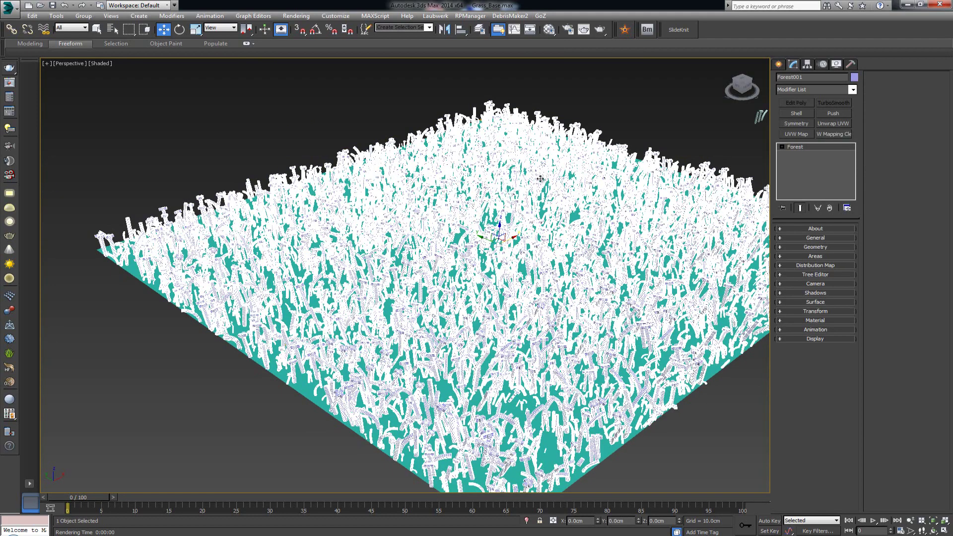
left_click(819, 249)
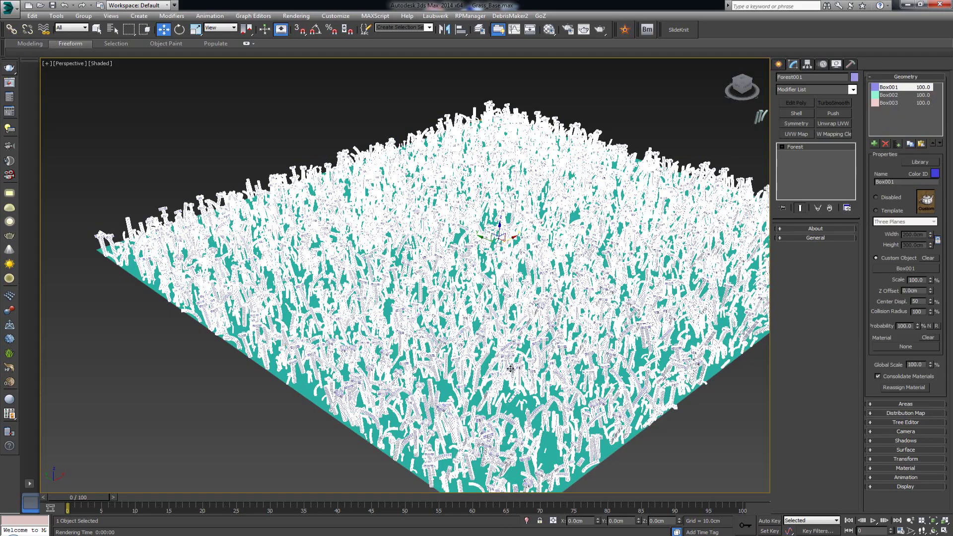
left_click(916, 77)
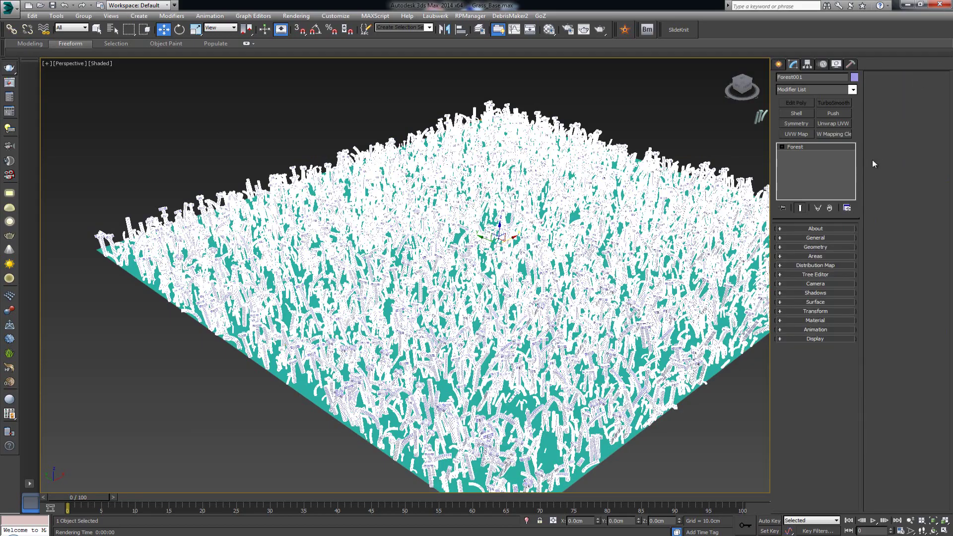
left_click(826, 266)
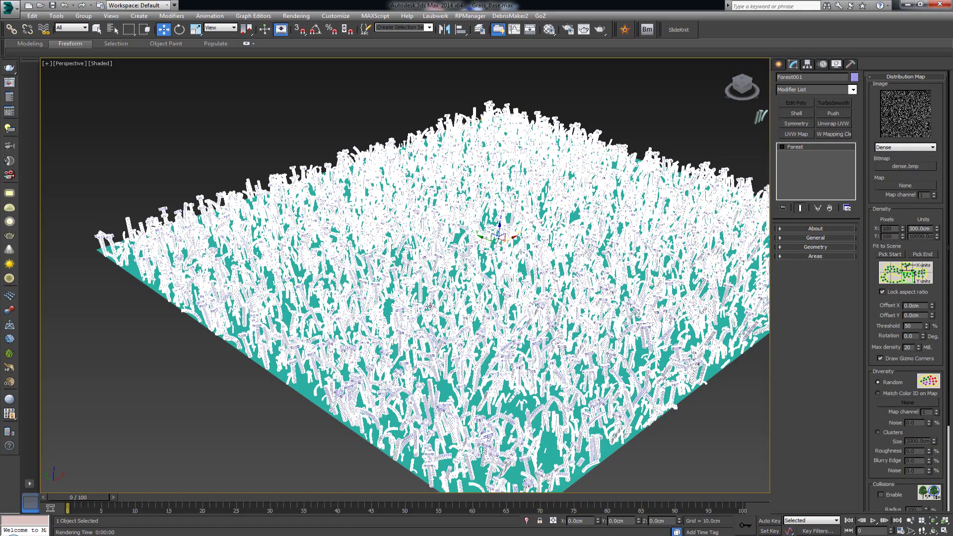
left_click(911, 76)
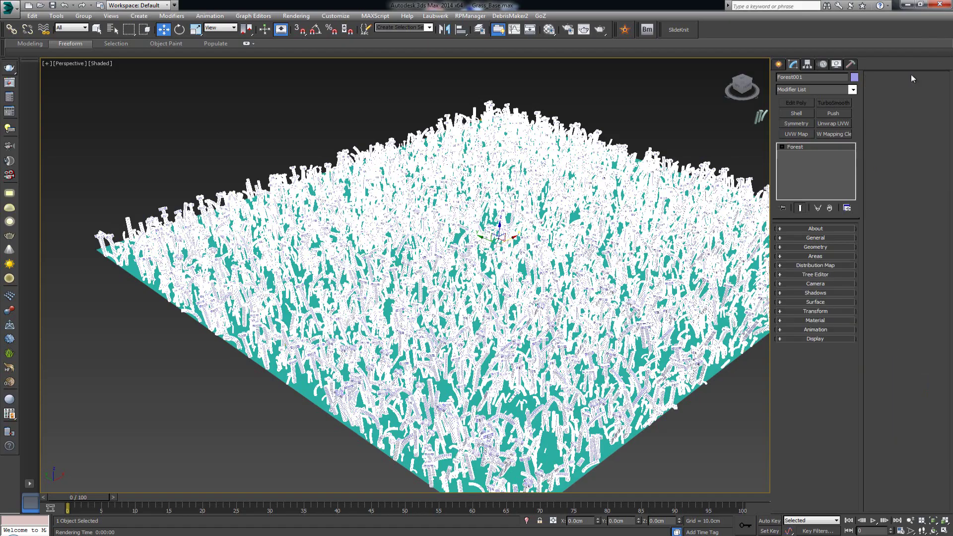
left_click(826, 312)
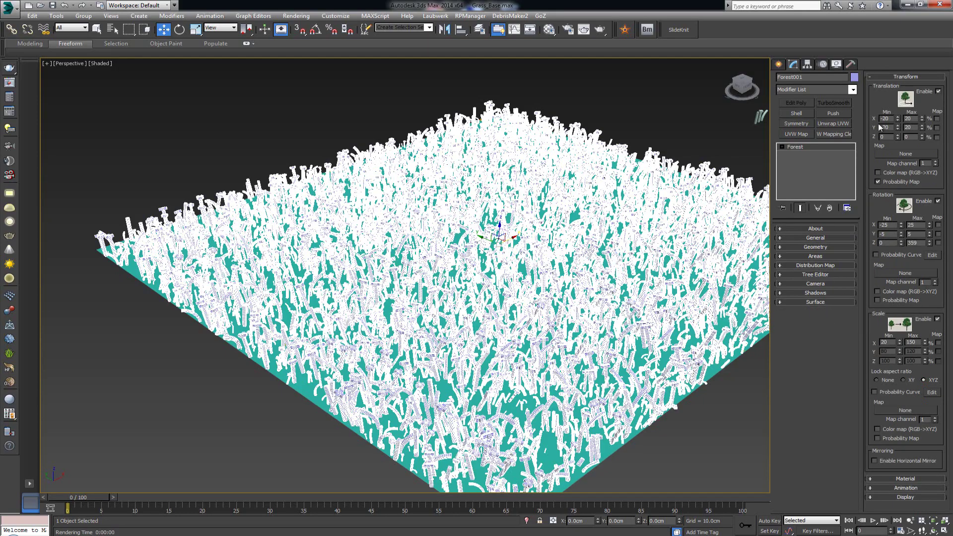